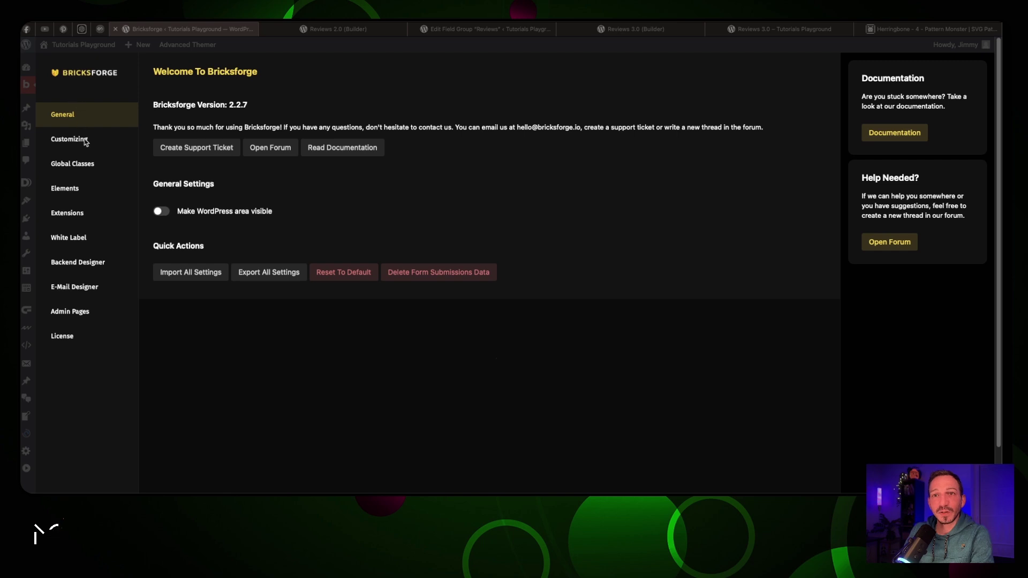
Open Bricksforge's Extensions settings page to see each tool's on/off state
click(81, 215)
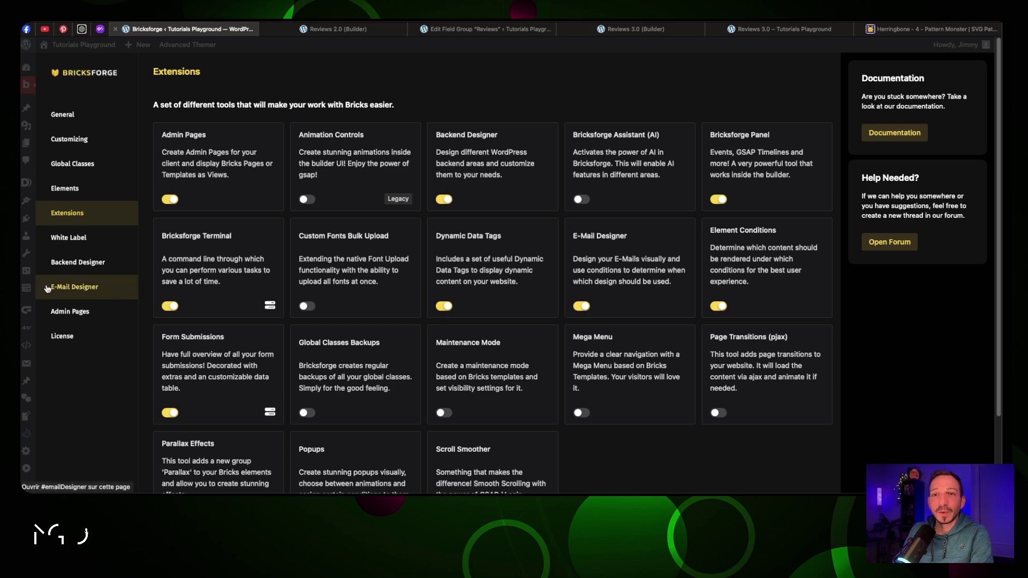
Create a blank 'New Template' in the E-Mail Designer and look through its template settings
click(90, 289)
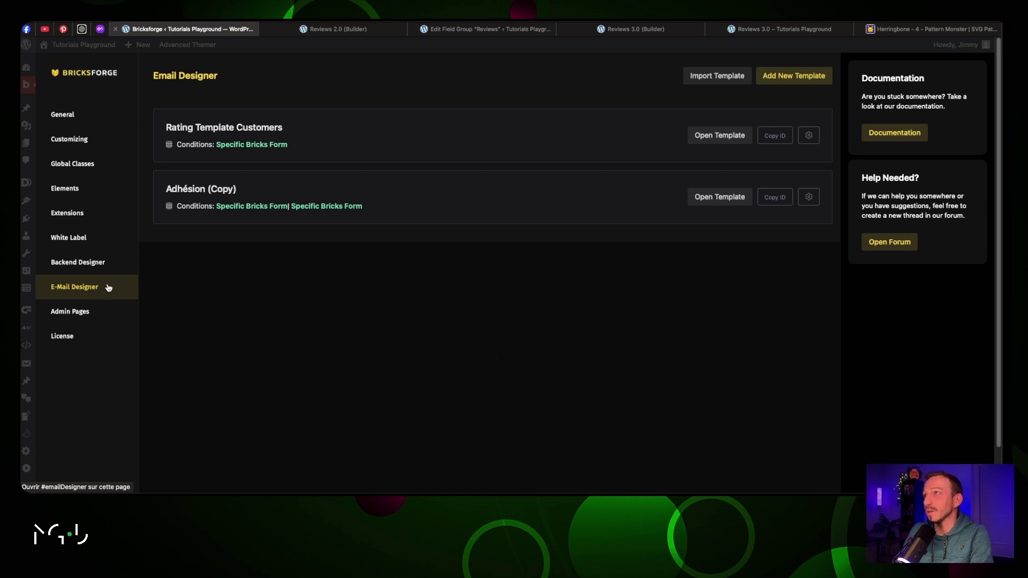
click(777, 79)
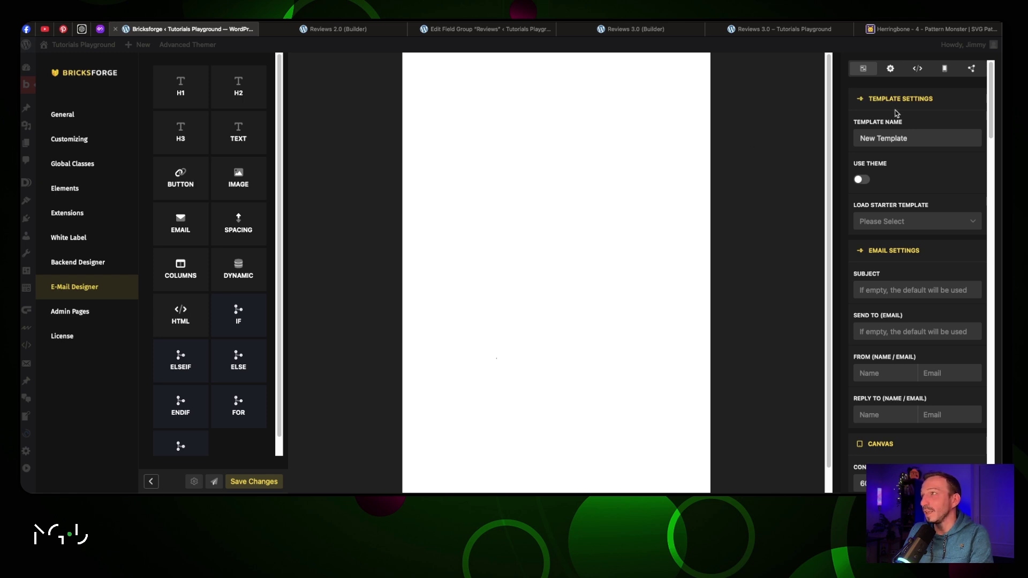
scroll(902, 112, down, 5)
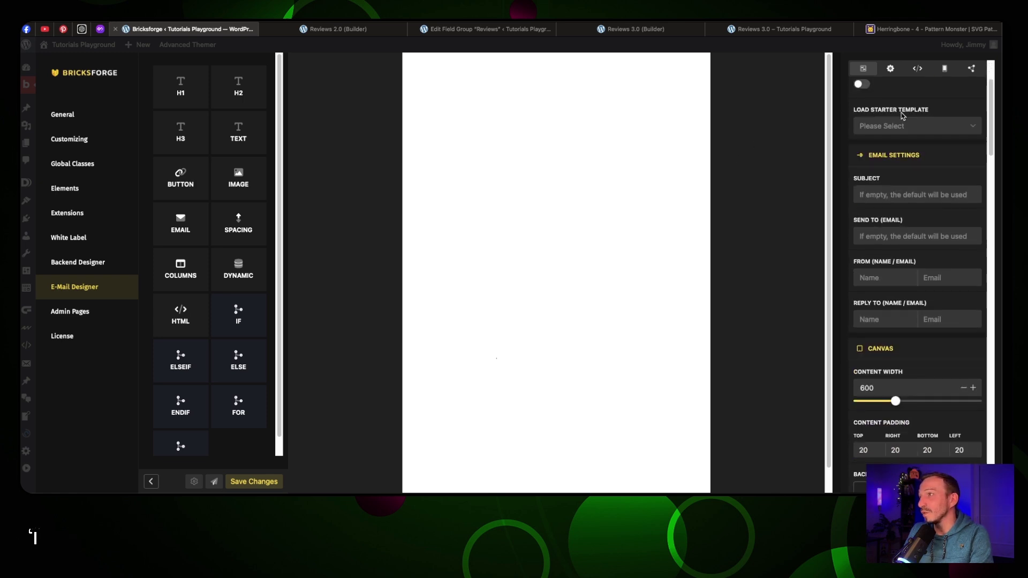
scroll(901, 113, down, 2)
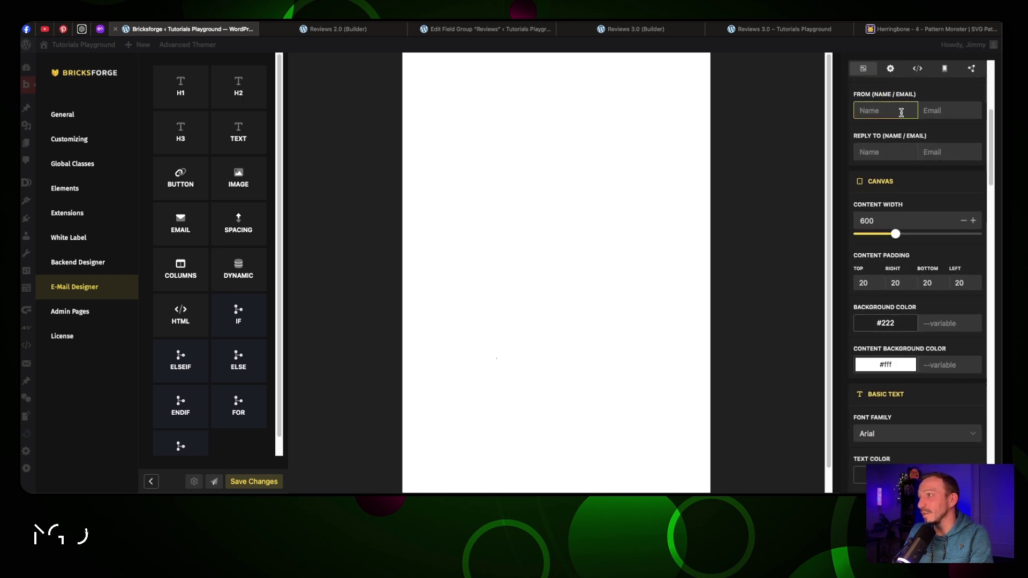
scroll(901, 113, down, 3)
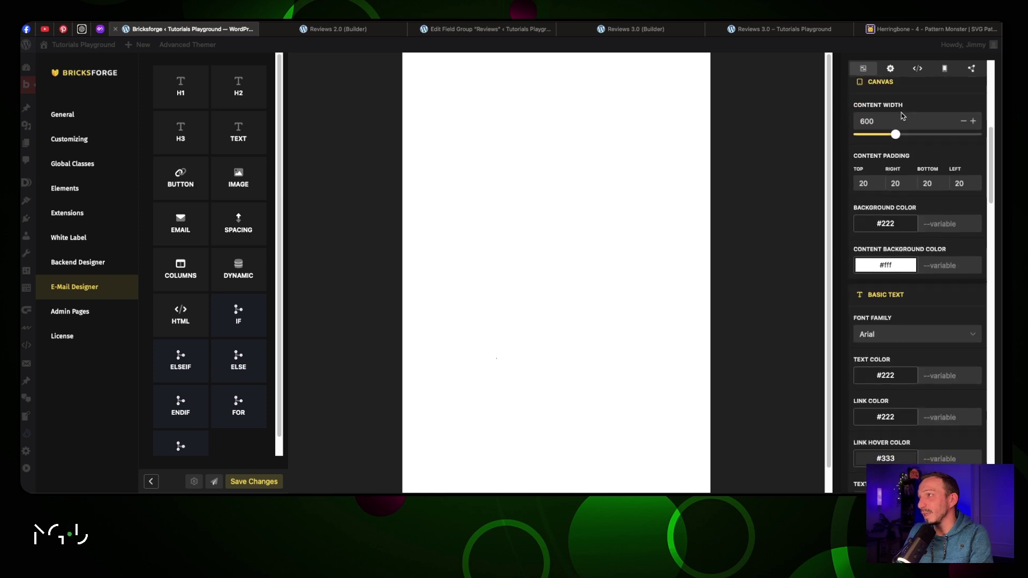
scroll(903, 114, up, 10)
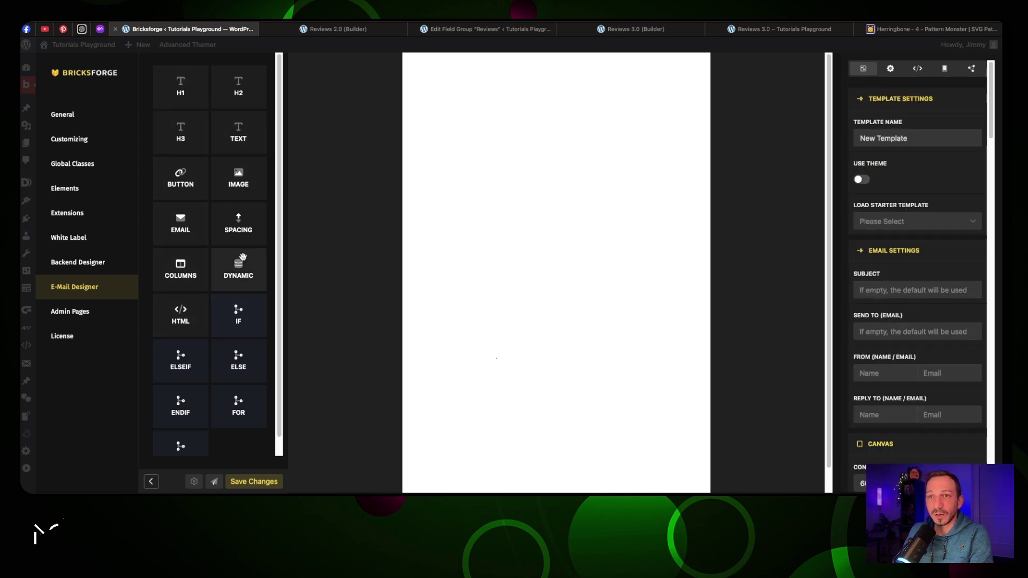
Rename the template to 'Rating Template 2' and enter a thank-you subject line
triple_click(886, 138)
text(Rating Te)
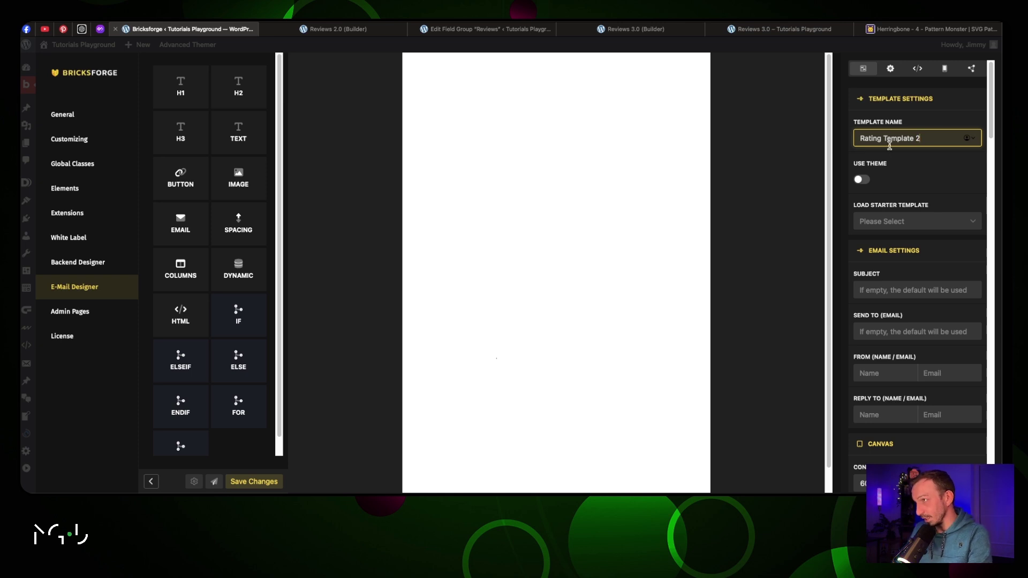
click(903, 157)
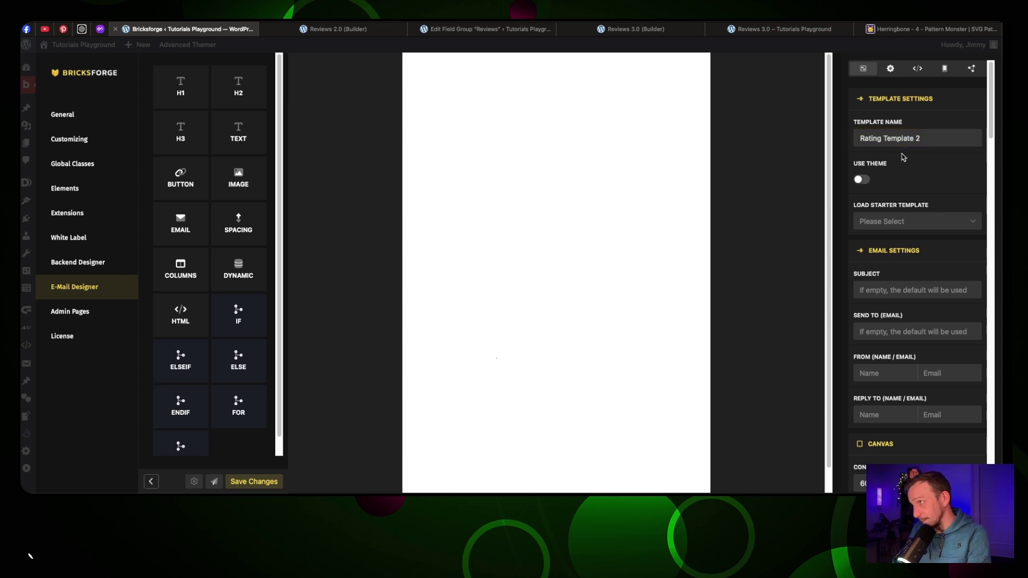
click(885, 290)
text(T)
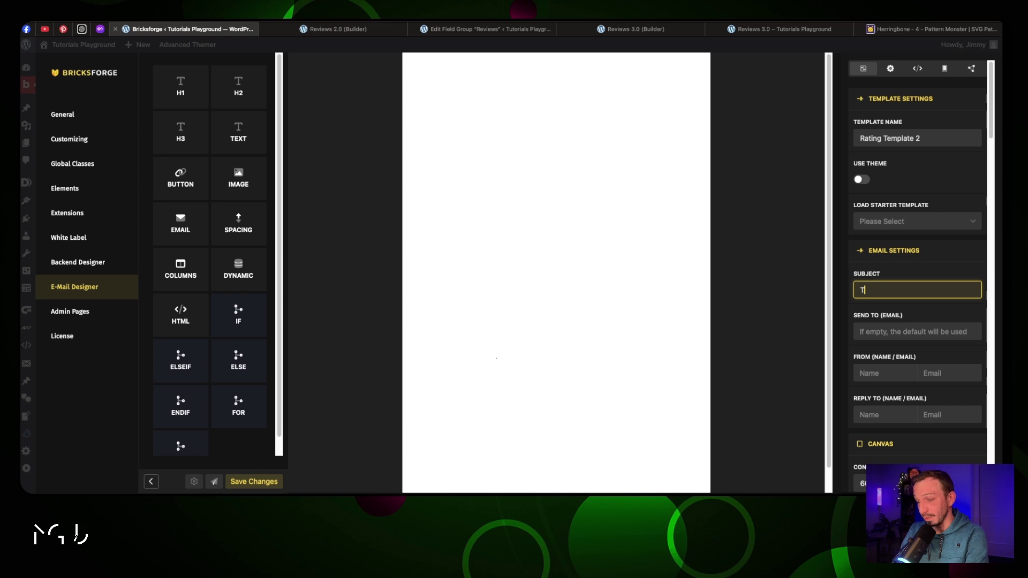
text(hank you for giving us your)
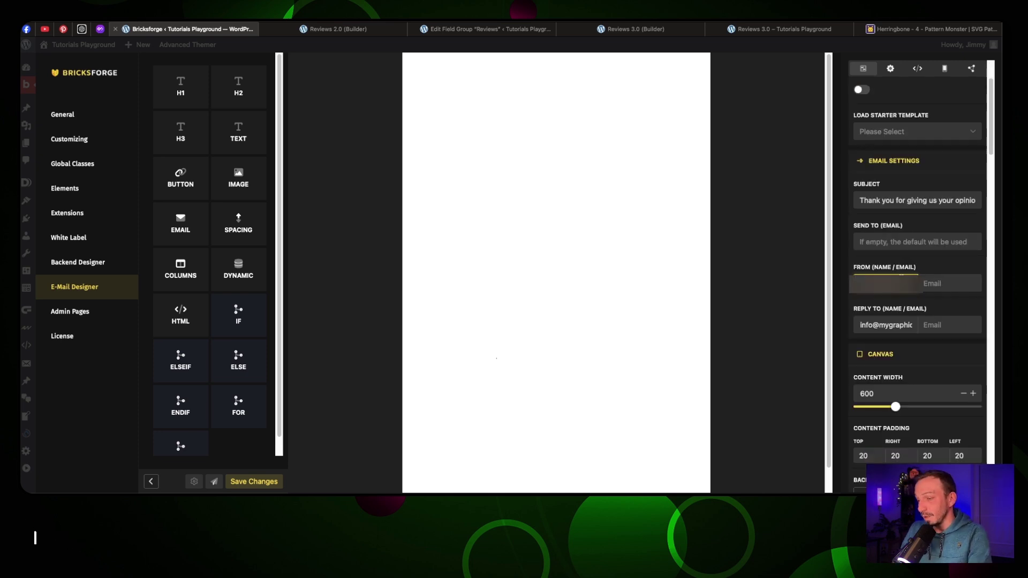
Set the sender and reply-to names to MGD and fill in their e-mail addresses
text(MG)
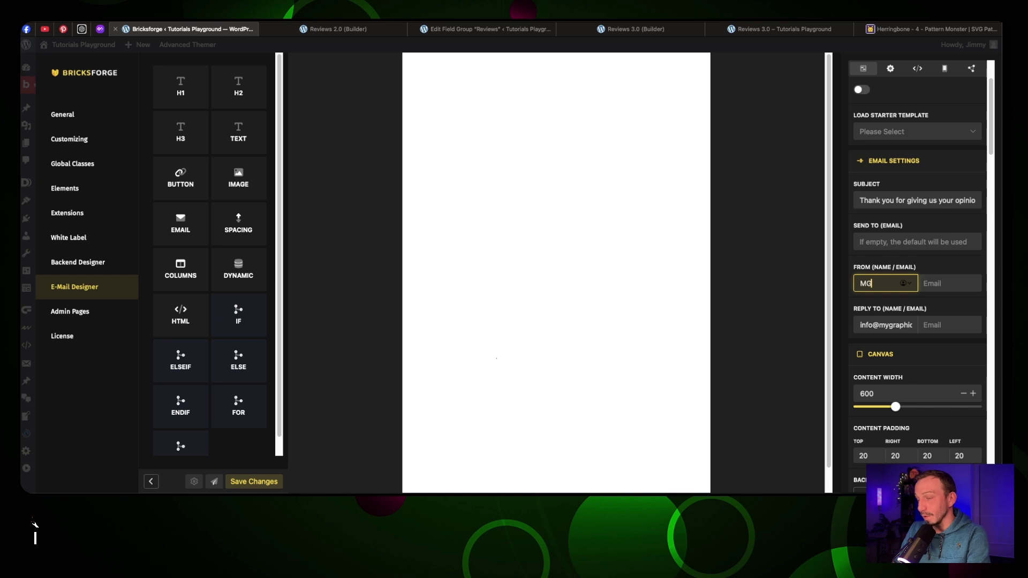
text(D)
click(928, 278)
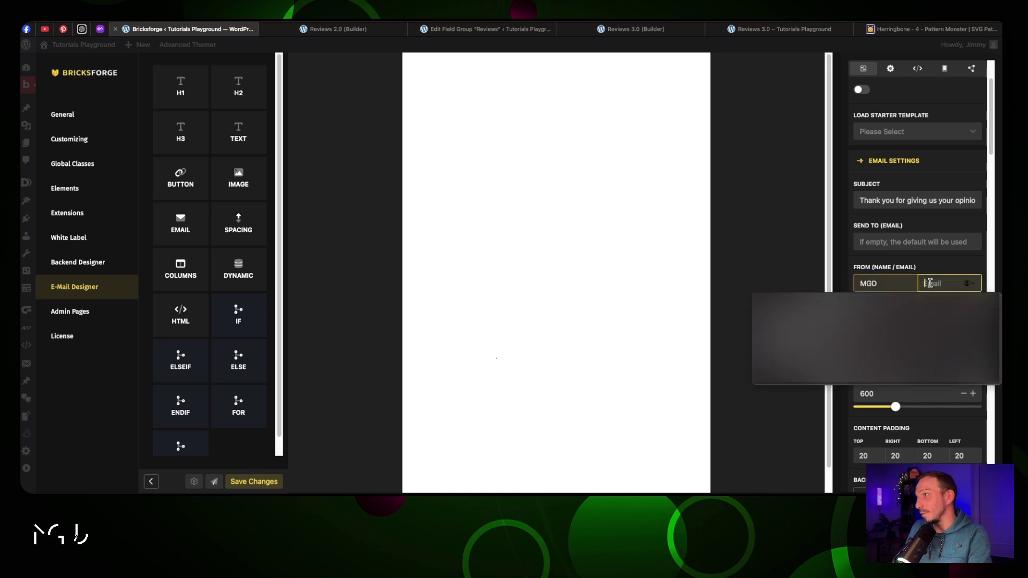
key(Down)
key(Return)
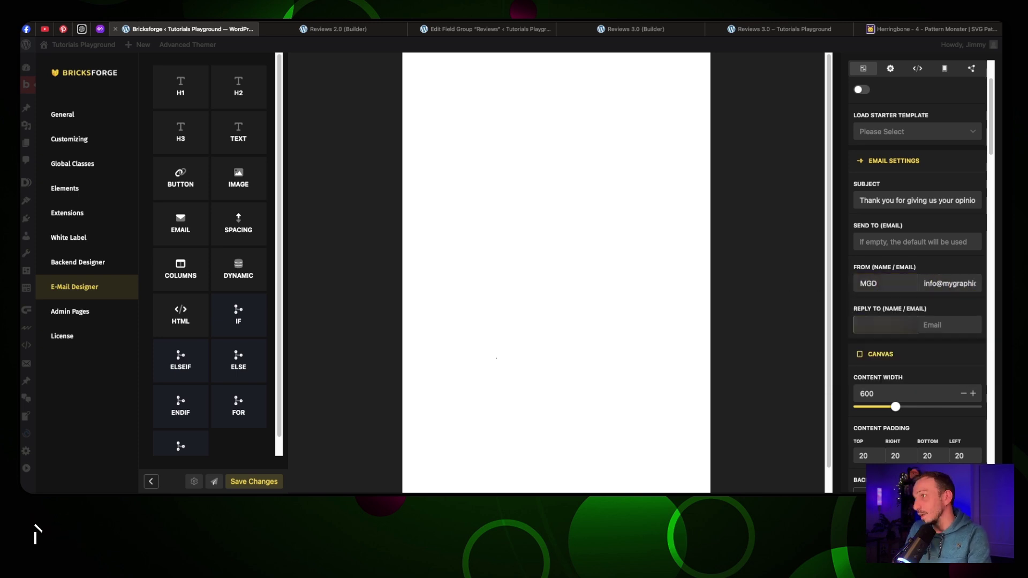
key(Tab)
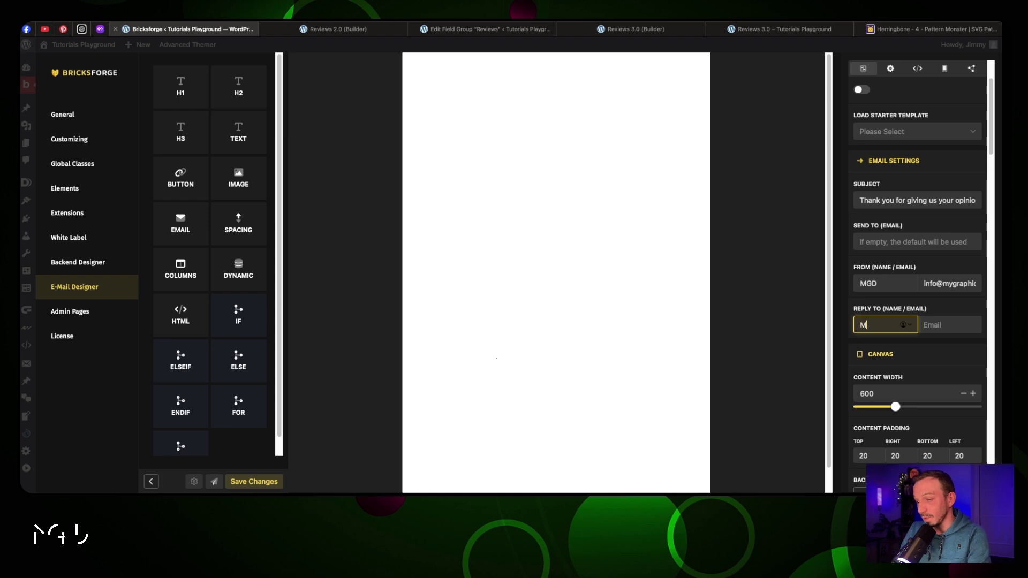
click(926, 325)
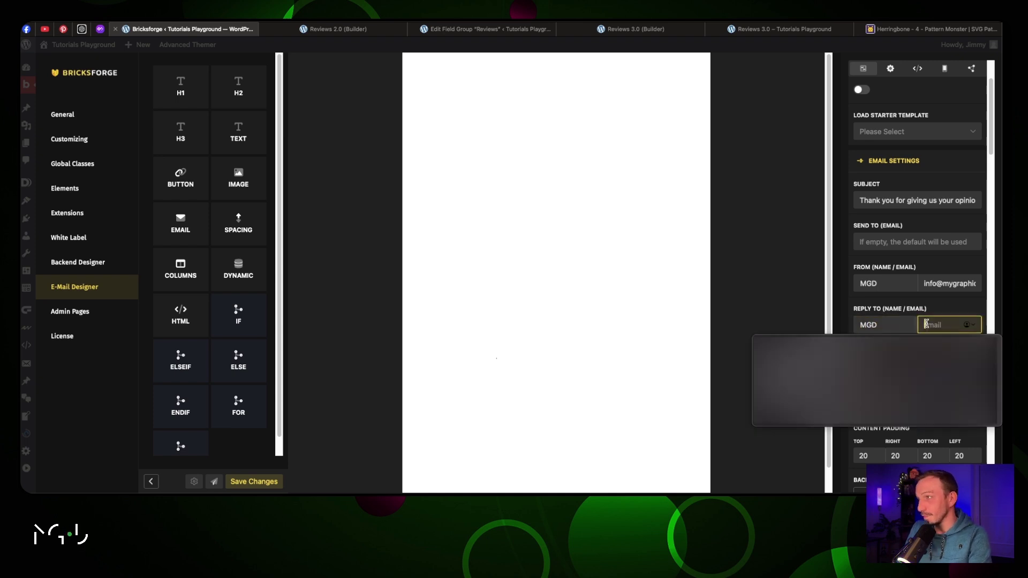
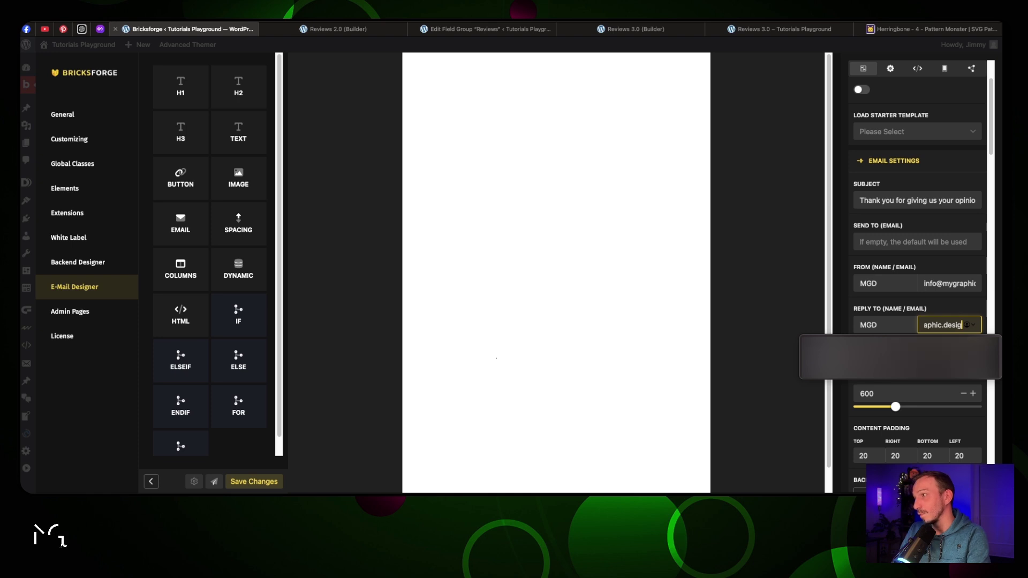
click(929, 312)
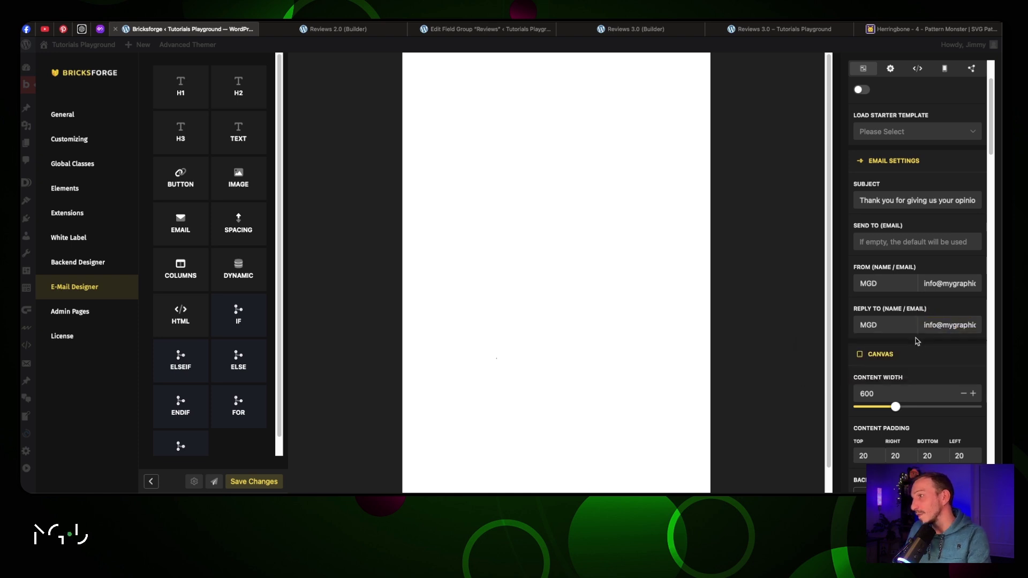
Set the canvas content width to 700
scroll(917, 341, down, 3)
drag(896, 332, 906, 325)
click(906, 321)
key(BackSpace)
text(0)
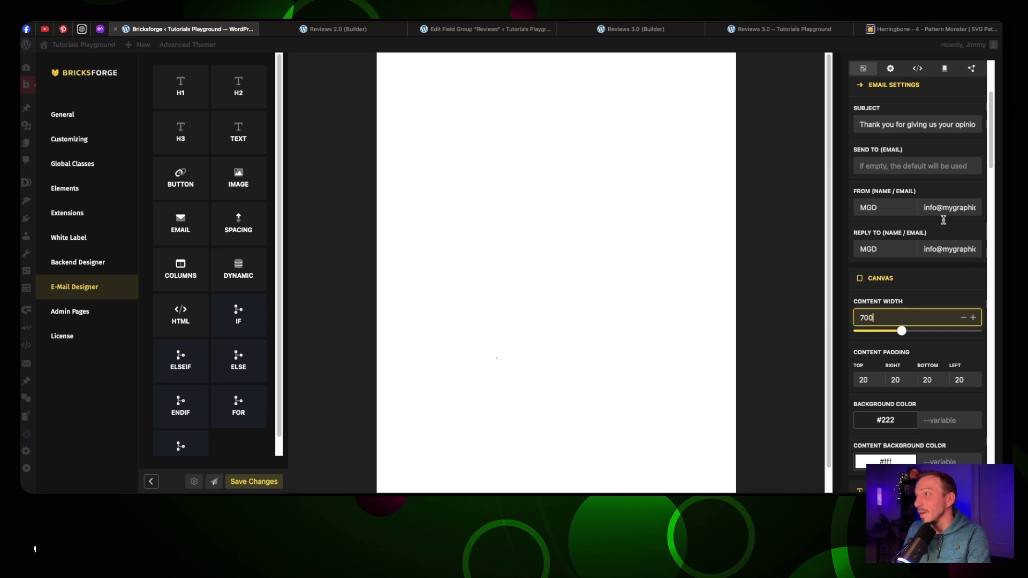
Make the content background dark grey #474747FF, leaving the outer background unchanged
scroll(882, 220, down, 3)
click(888, 250)
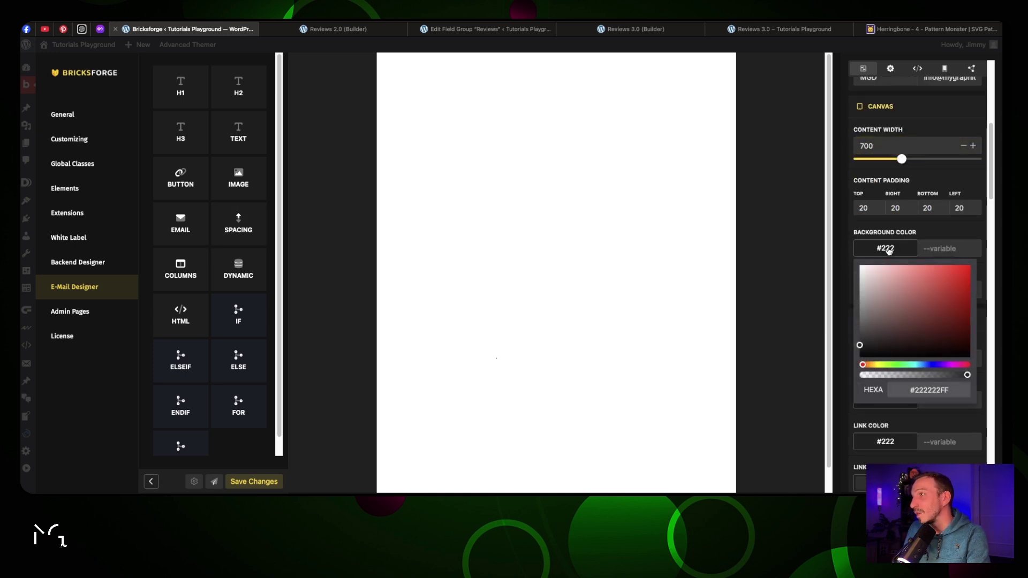
click(819, 224)
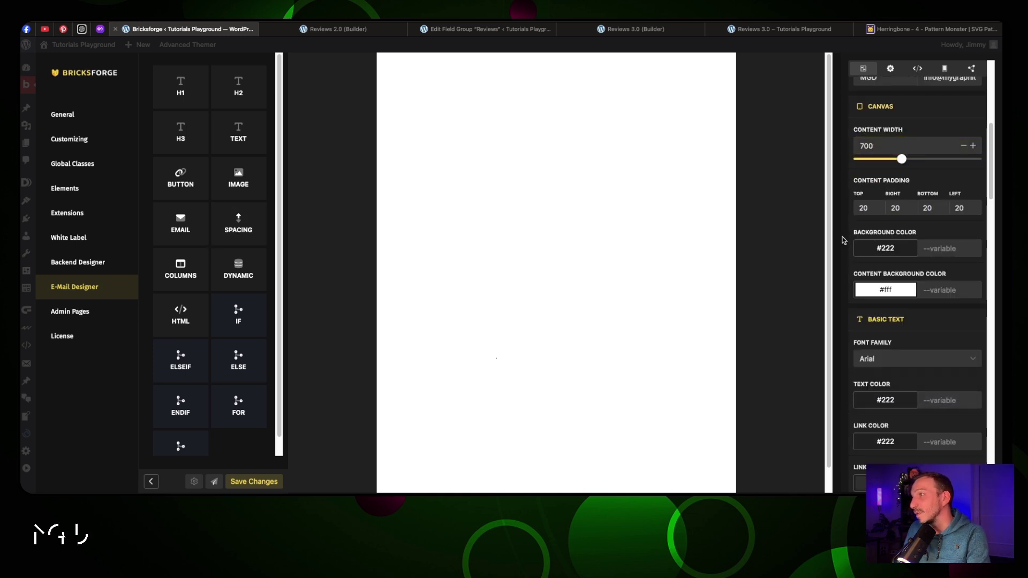
click(885, 290)
drag(878, 362, 857, 372)
click(890, 277)
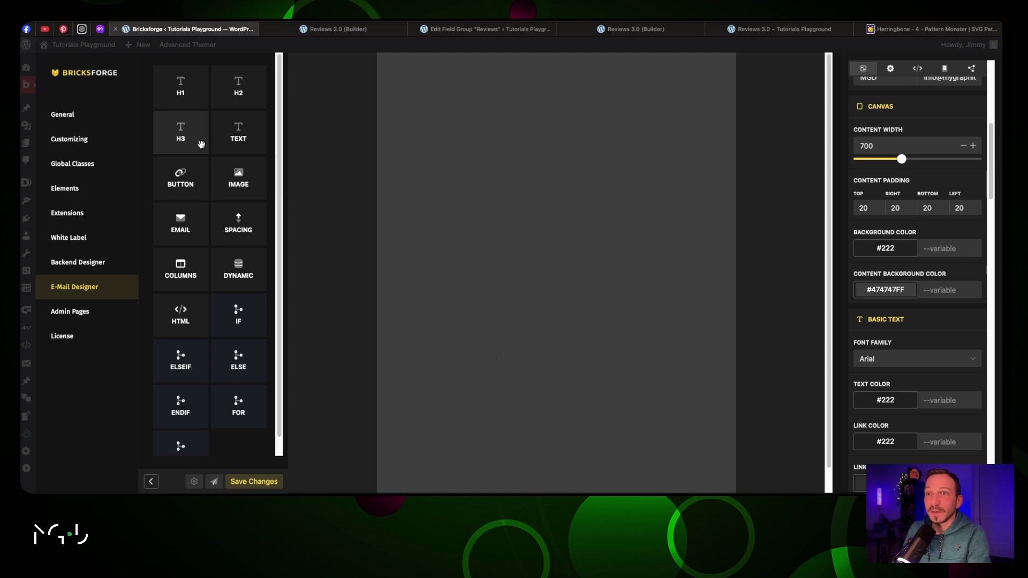
Add the round green logo from the media library at the top, sized to width 100
drag(238, 176, 505, 102)
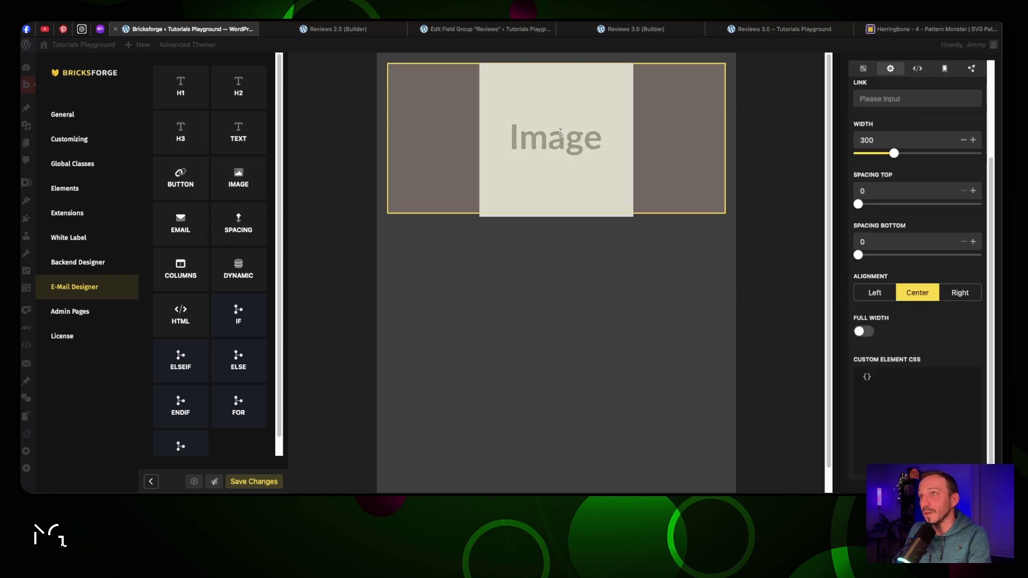
double_click(547, 138)
scroll(908, 135, up, 3)
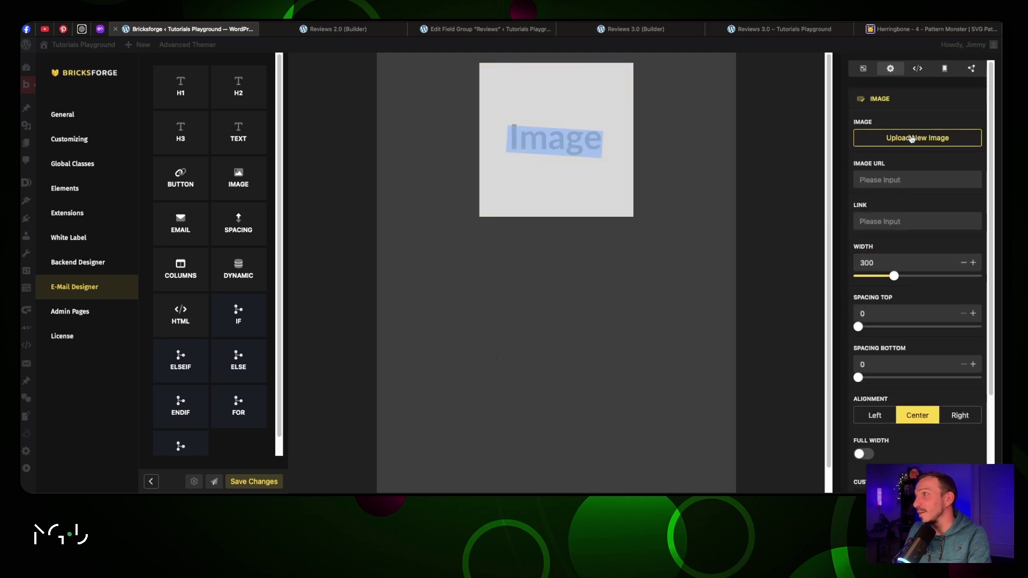
click(908, 138)
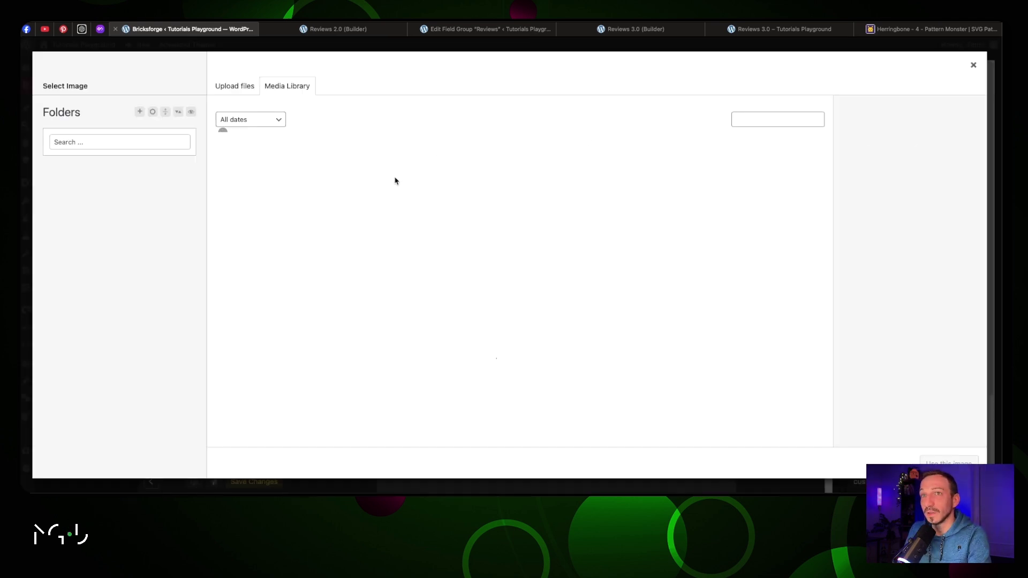
click(346, 182)
click(945, 462)
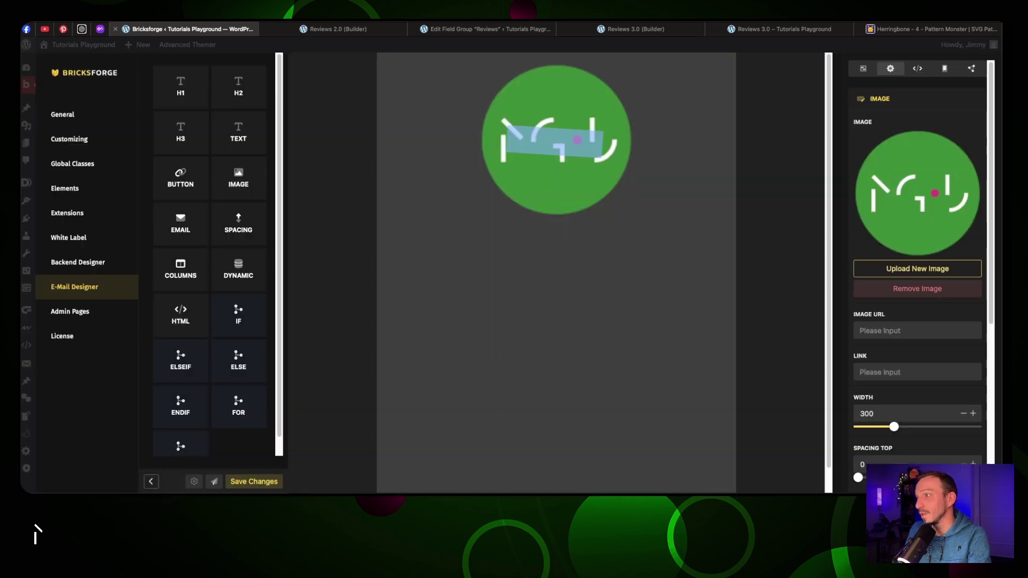
mouse_move(894, 427)
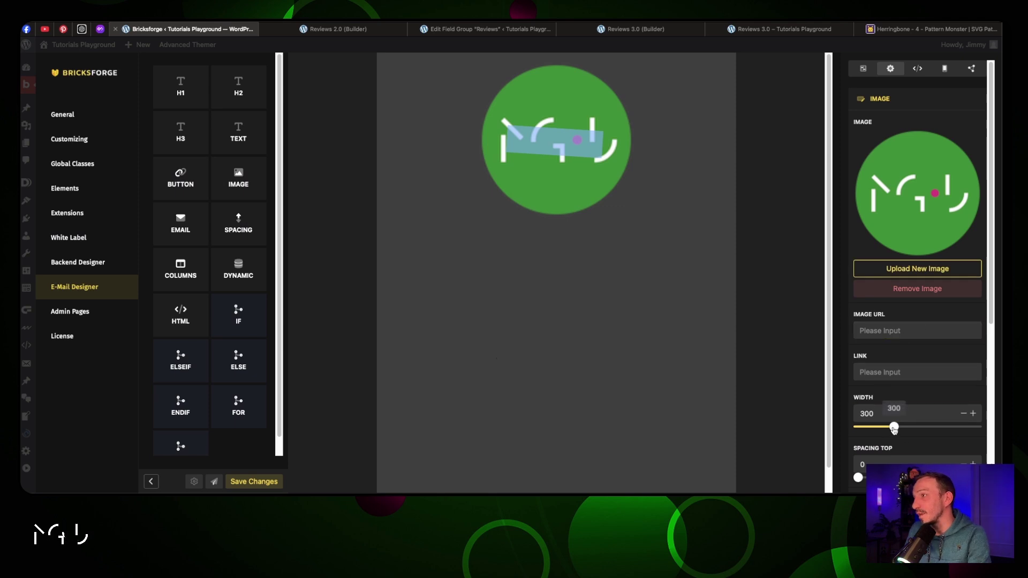
drag(894, 427, 869, 428)
click(972, 415)
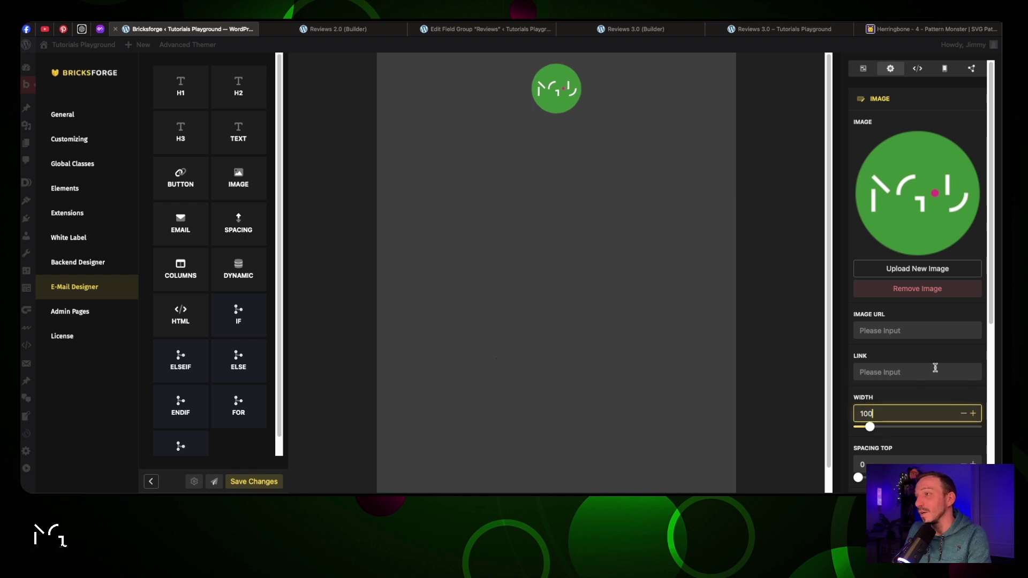
scroll(615, 232, down, 1)
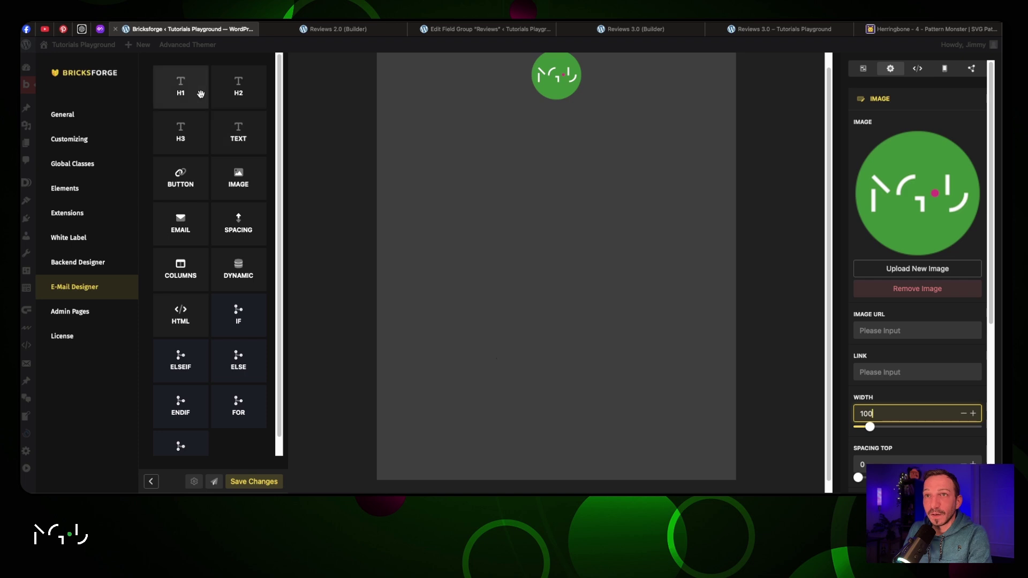
drag(197, 94, 532, 147)
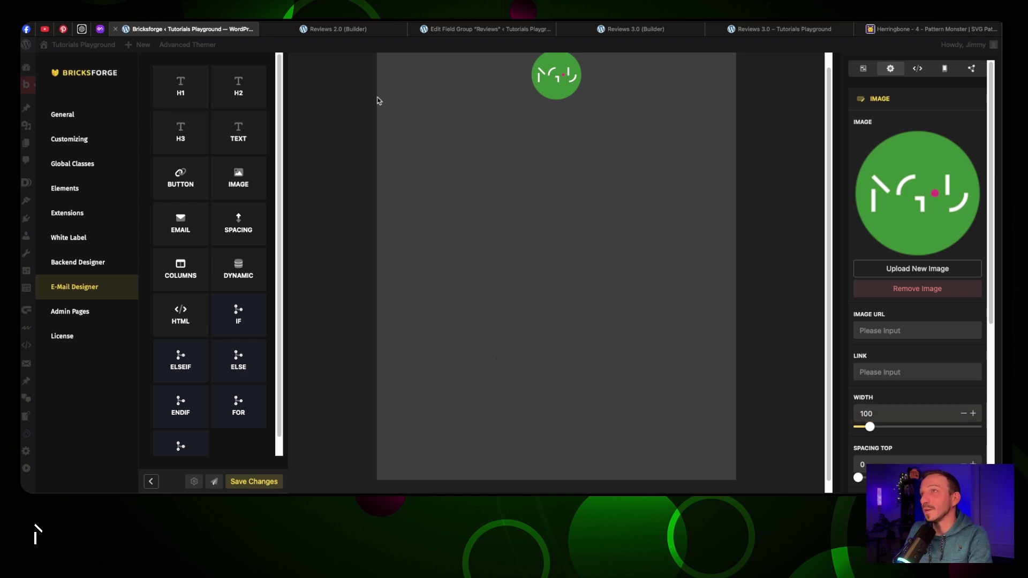
Add an H1 heading reading 'Thanks for reviewing us!' below the logo
drag(196, 93, 557, 142)
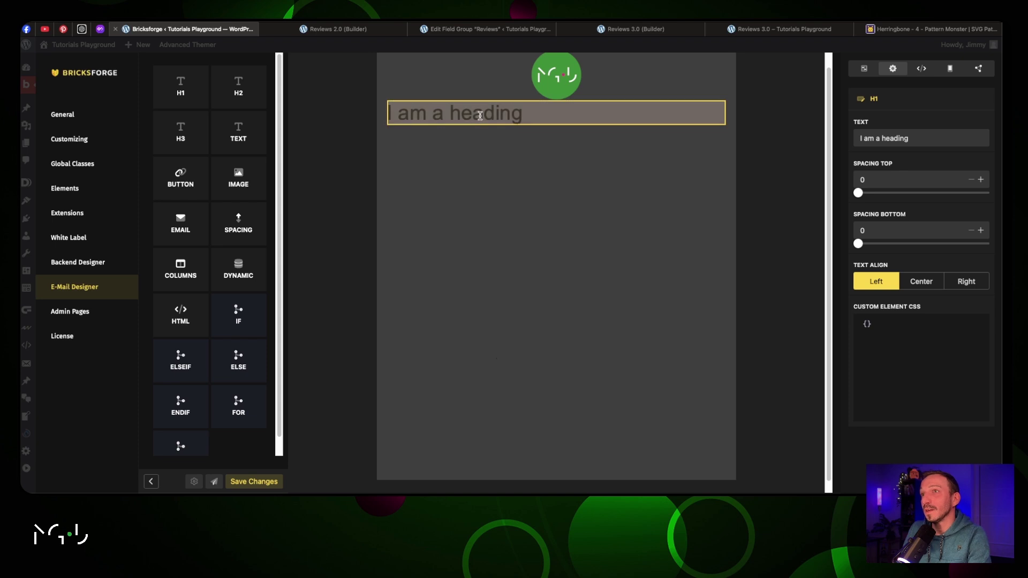
drag(910, 138, 859, 138)
text(Thanks for )
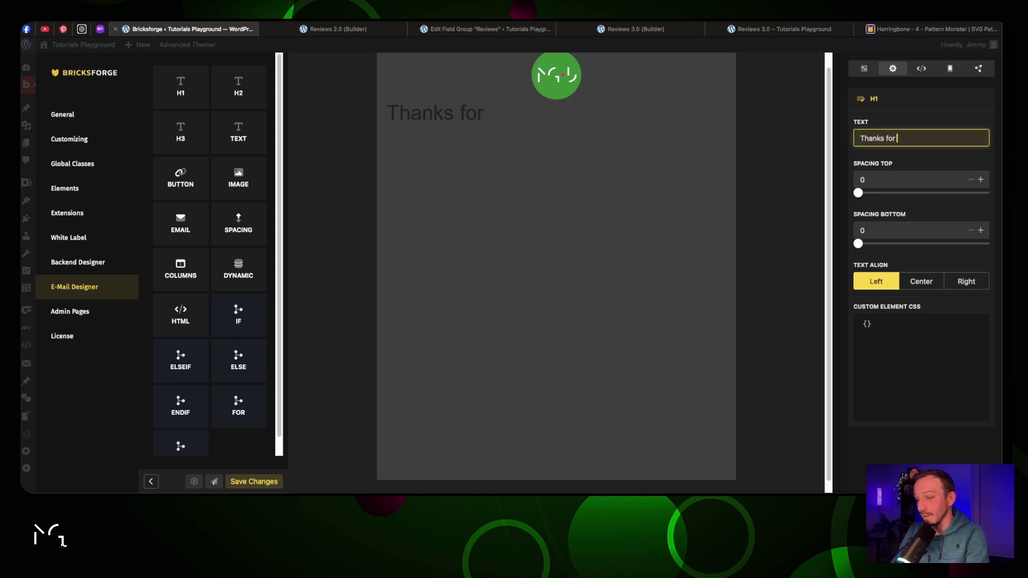
text(reviewing us!)
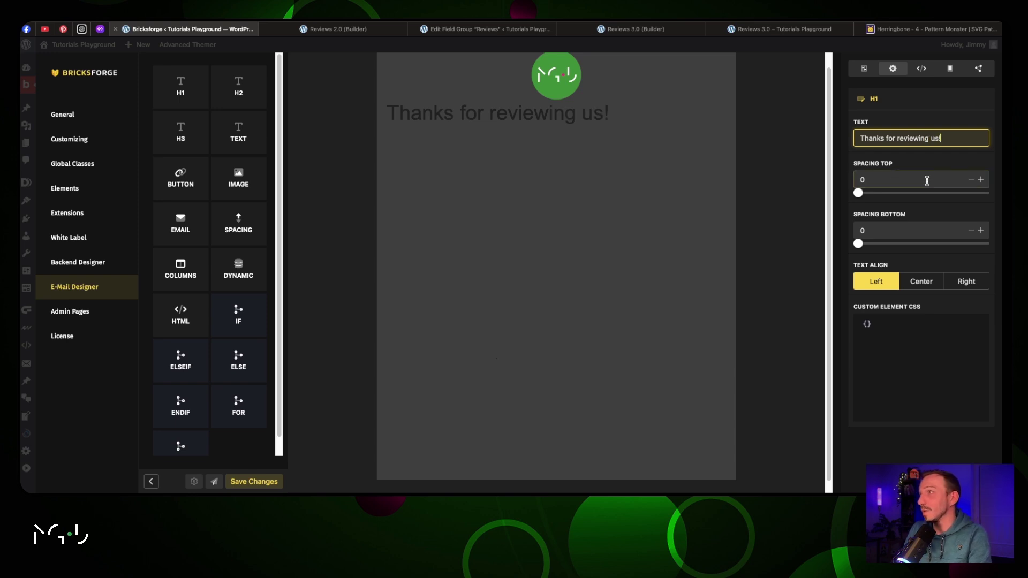
Set the template-wide heading text colour to white
click(872, 70)
scroll(915, 284, down, 10)
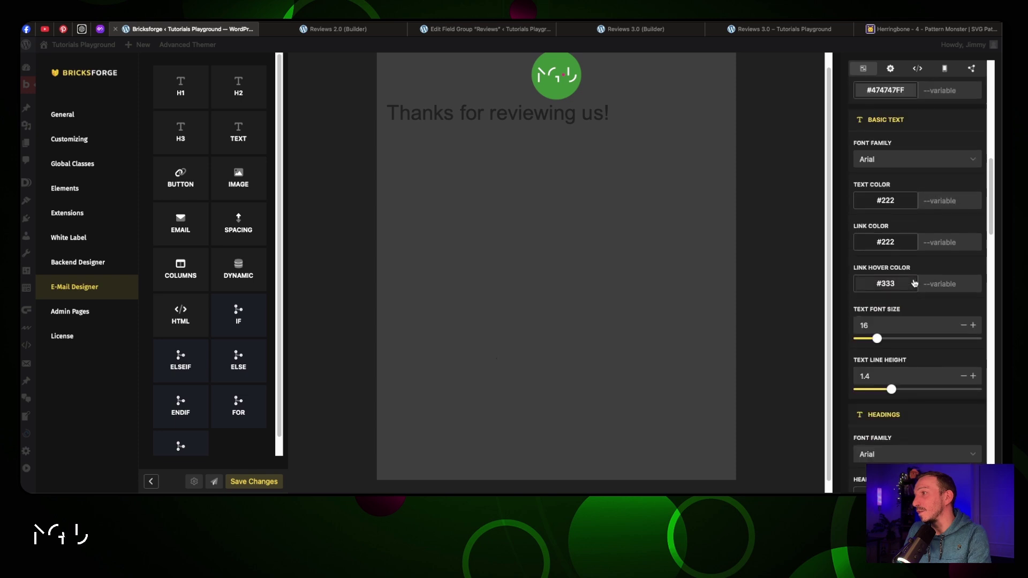
scroll(914, 284, down, 3)
scroll(914, 283, down, 1)
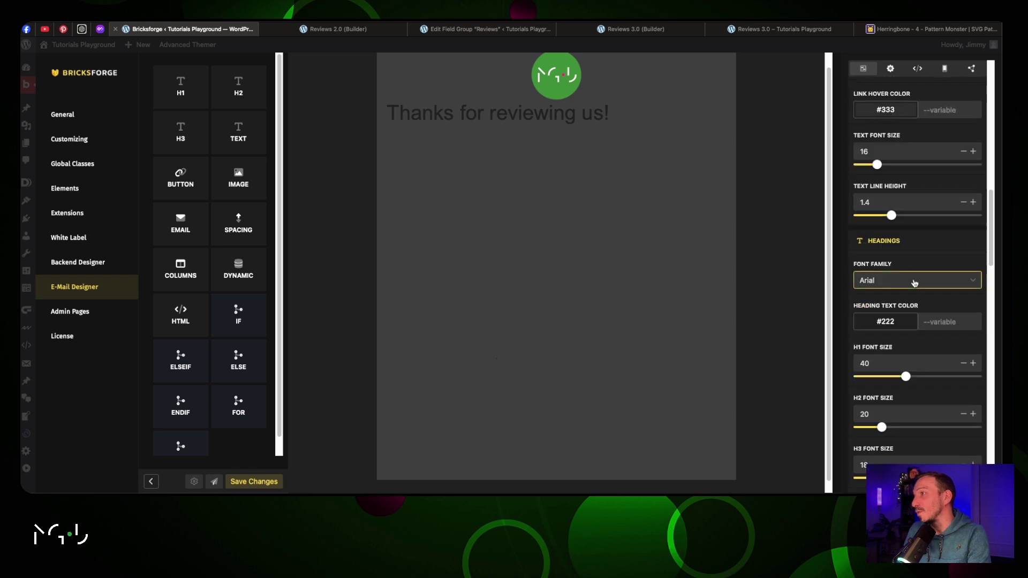
click(891, 322)
click(857, 338)
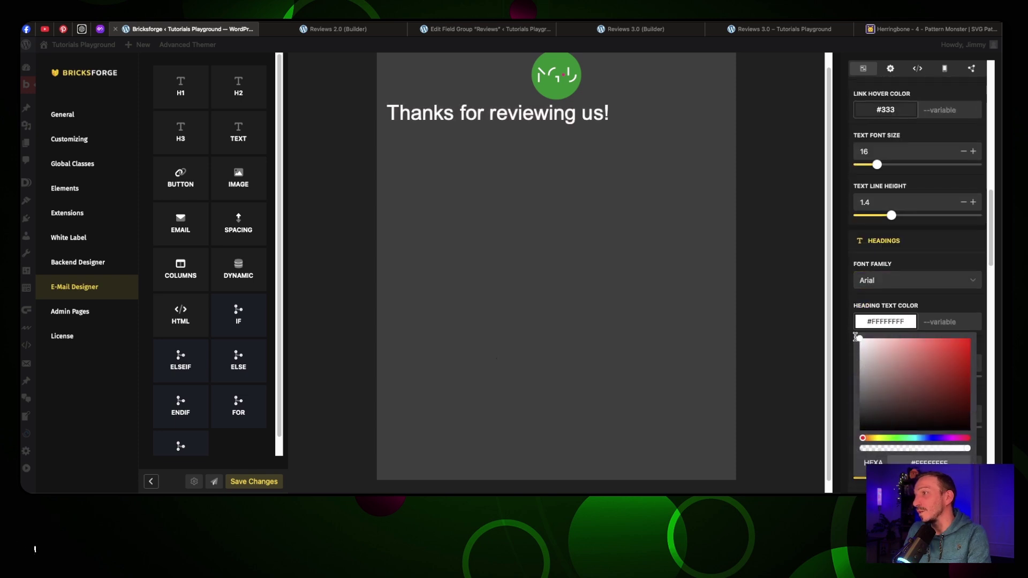
click(909, 305)
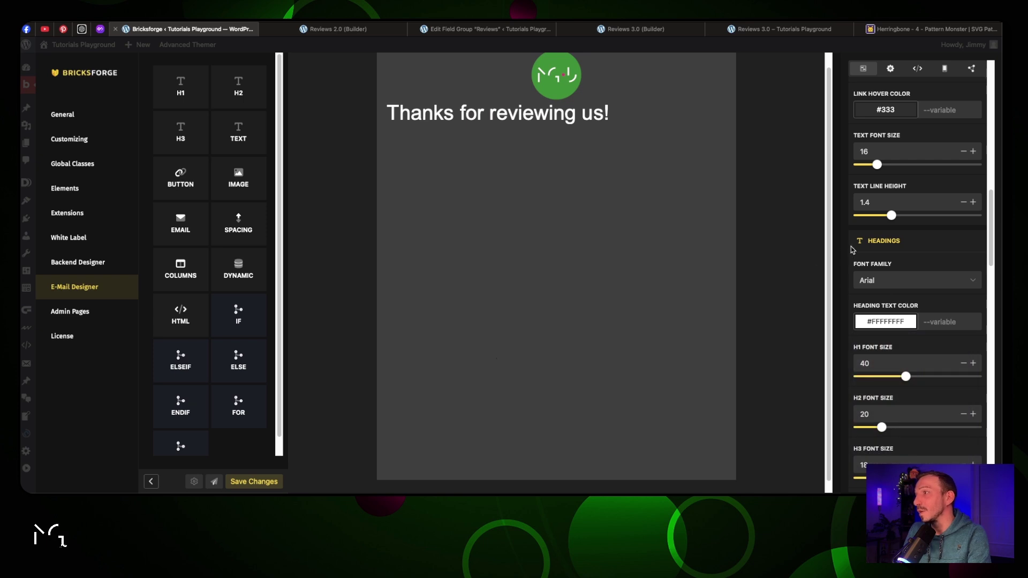
Centre the heading and give it 20 spacing above and below
click(843, 84)
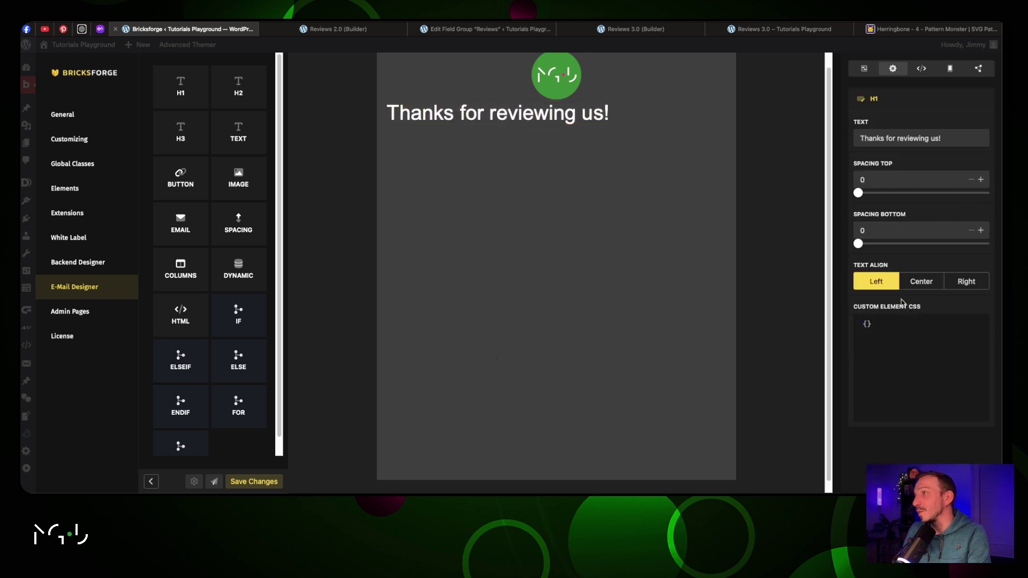
click(916, 282)
drag(859, 194, 874, 194)
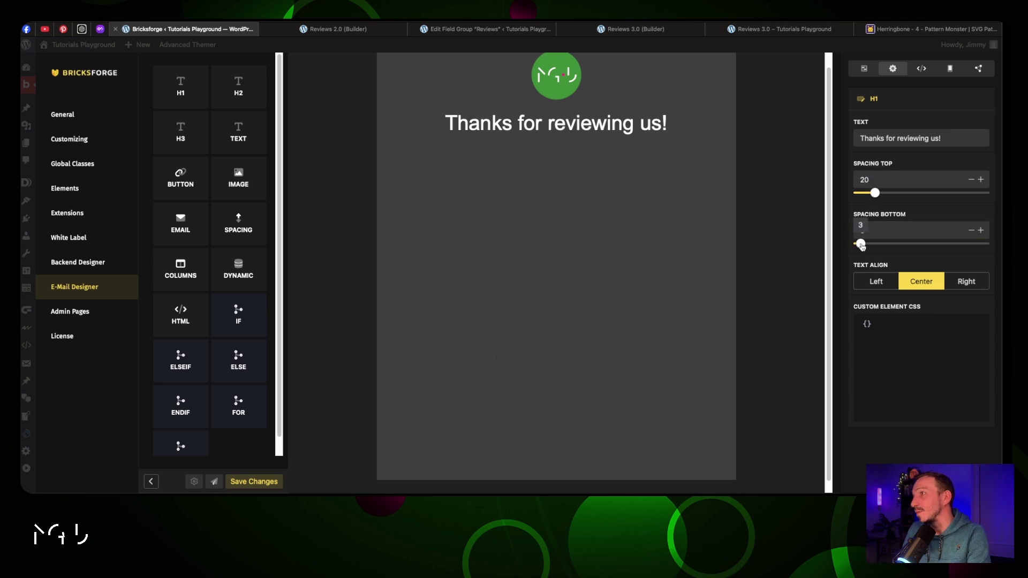
drag(859, 244, 876, 246)
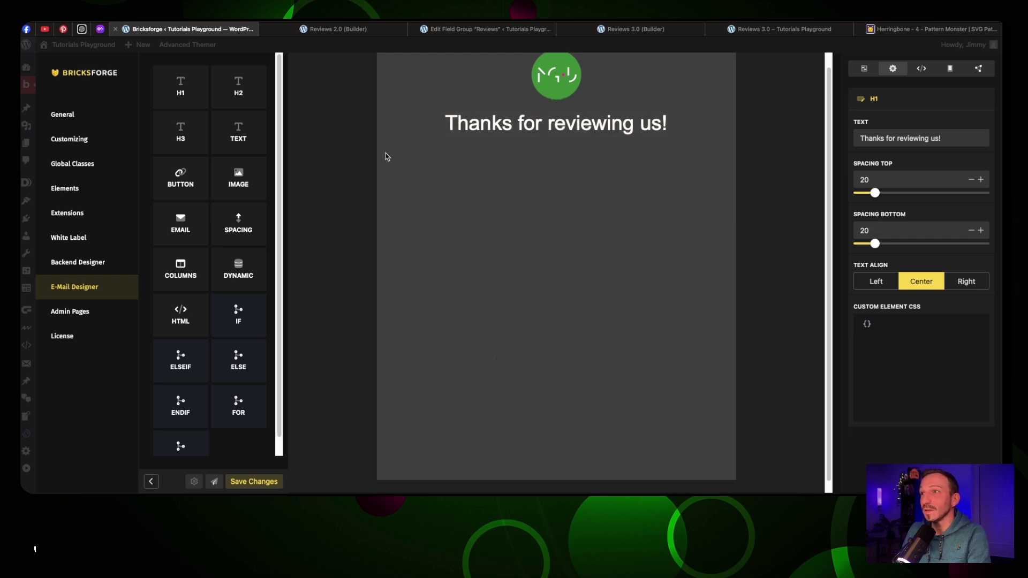
Replace the stray paragraph with a single-column block at ratio 100 under the heading
drag(238, 134, 534, 143)
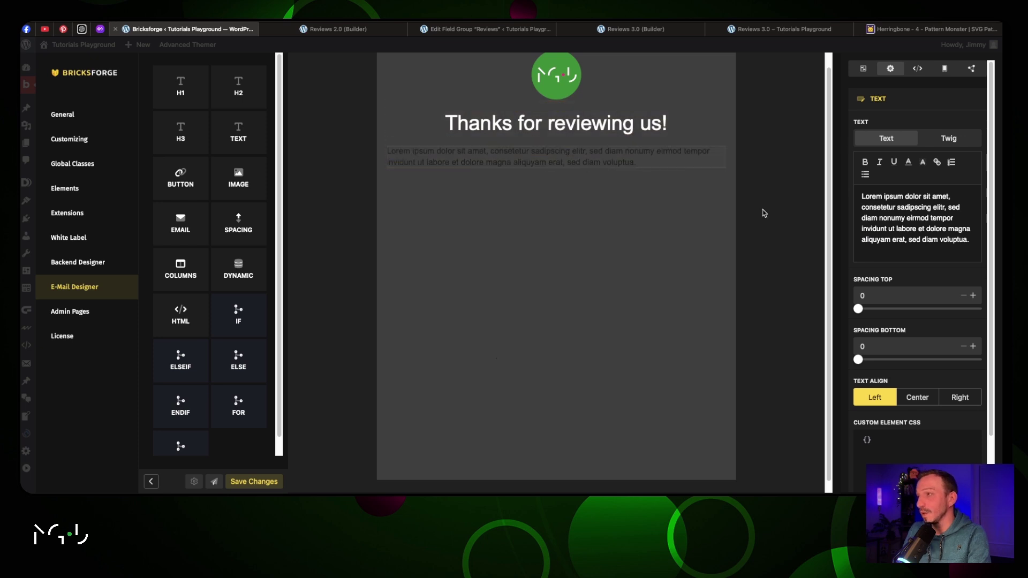
right_click(626, 160)
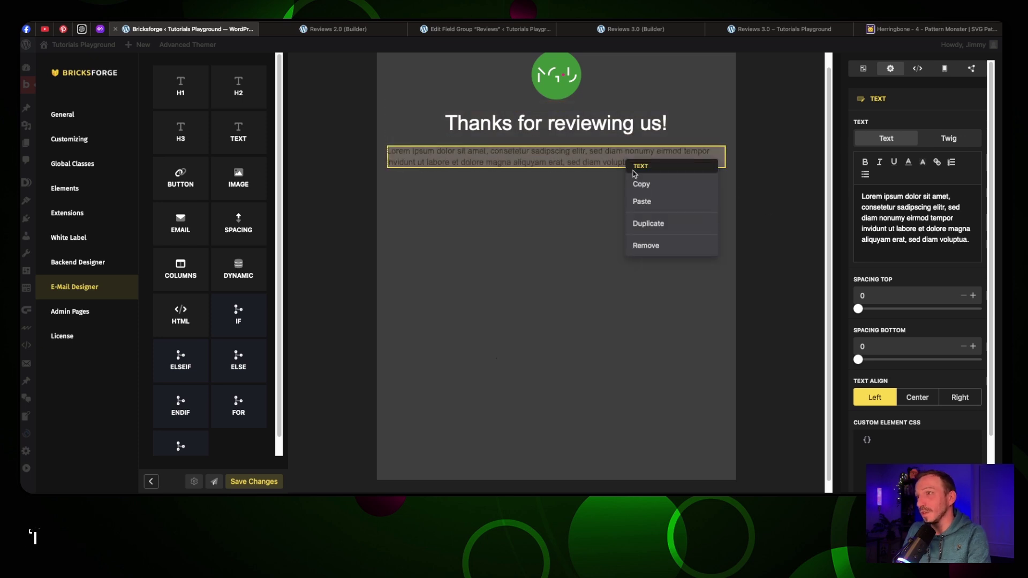
click(662, 246)
drag(181, 268, 526, 166)
click(875, 138)
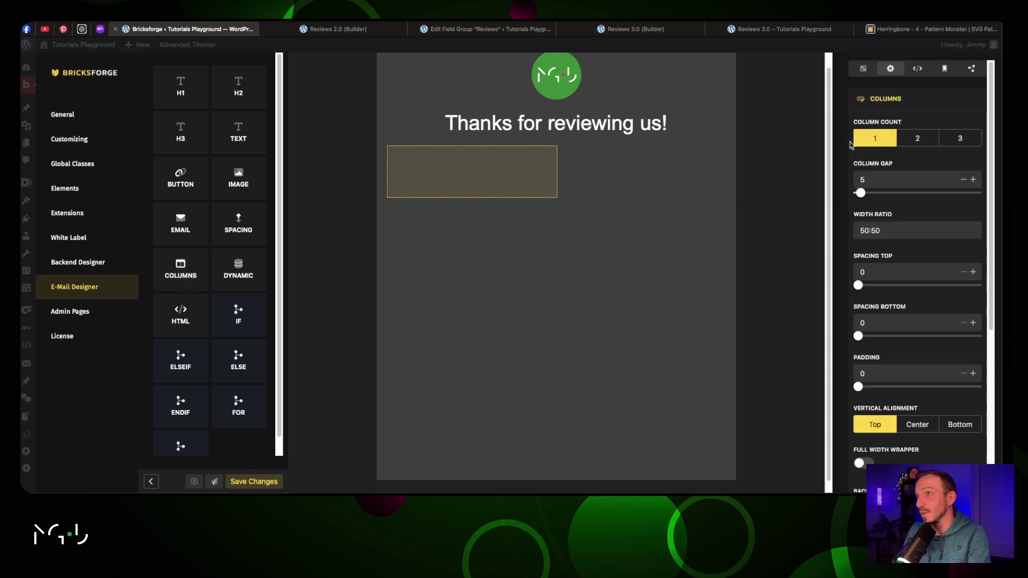
click(873, 230)
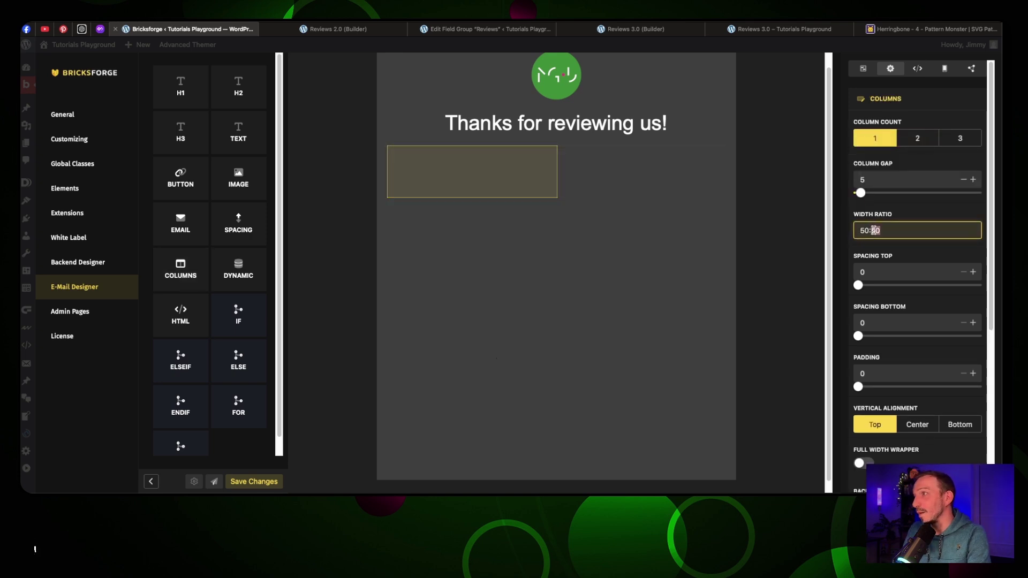
double_click(873, 230)
text(100)
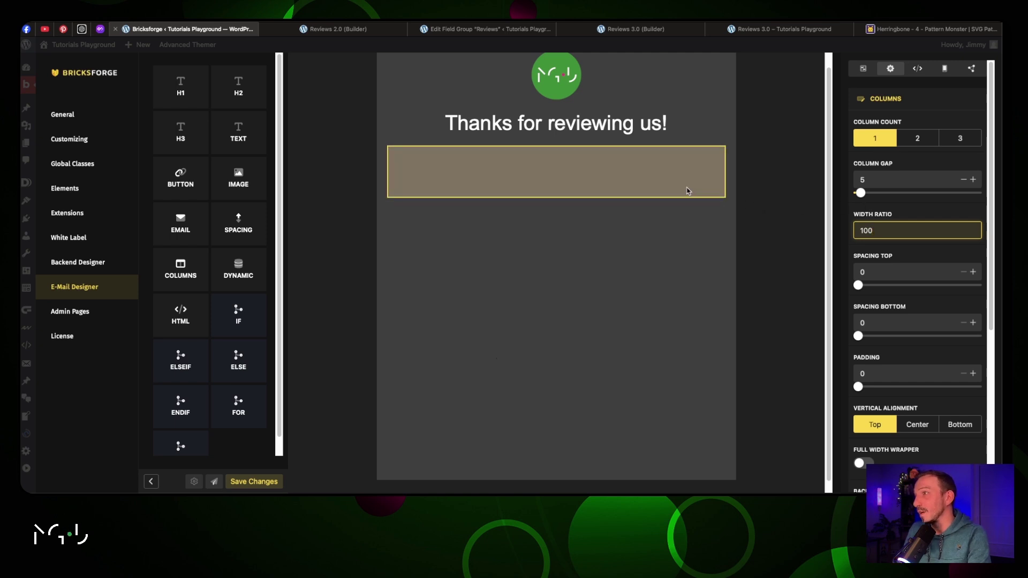
Give the block a light grey background and near-black text, then place a text paragraph inside
scroll(929, 238, down, 5)
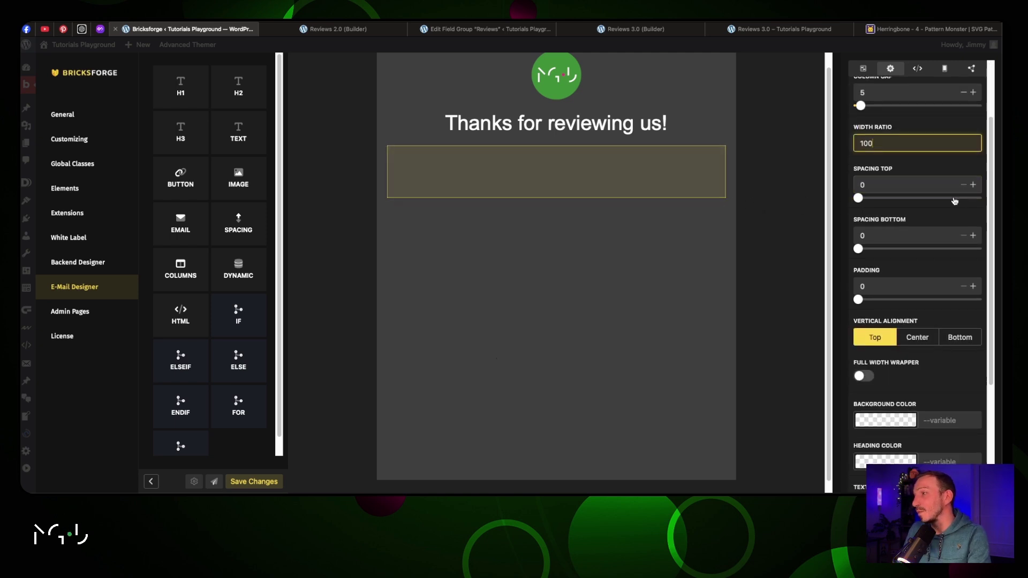
click(886, 251)
mouse_move(867, 278)
mouse_down()
mouse_move(858, 299)
mouse_move(858, 275)
mouse_up()
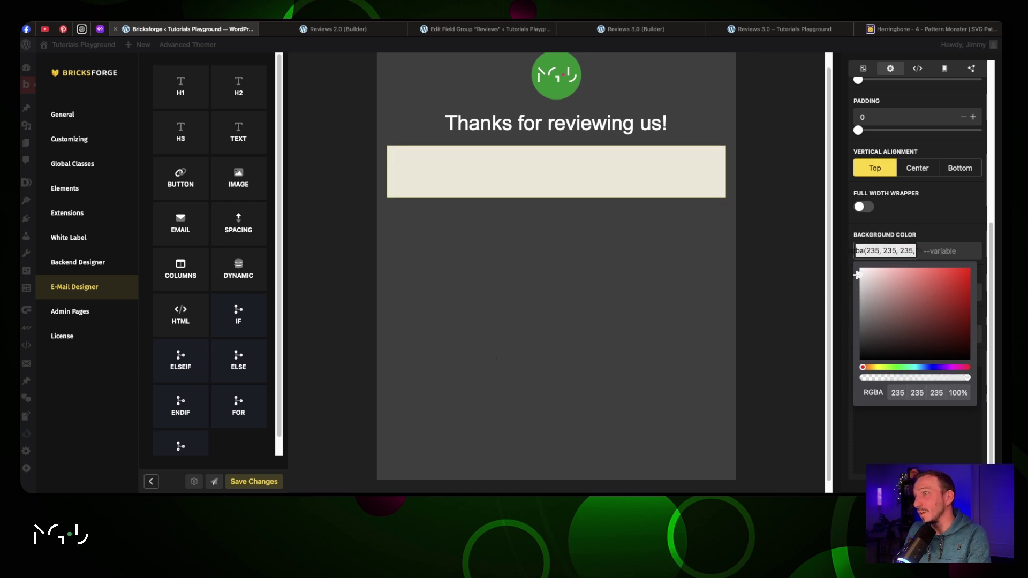
click(882, 170)
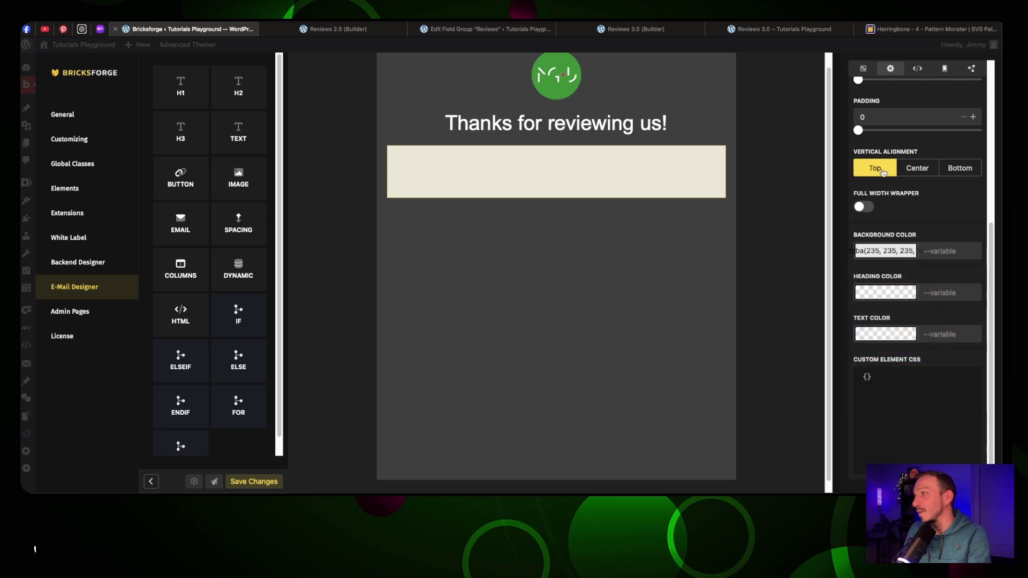
scroll(895, 207, up, 2)
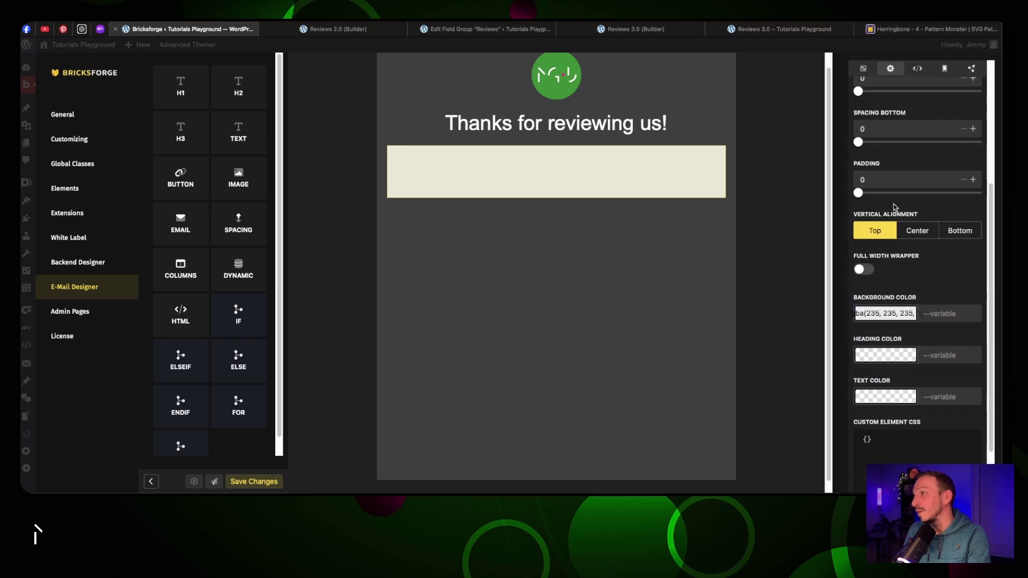
click(884, 397)
click(860, 332)
drag(860, 332, 859, 334)
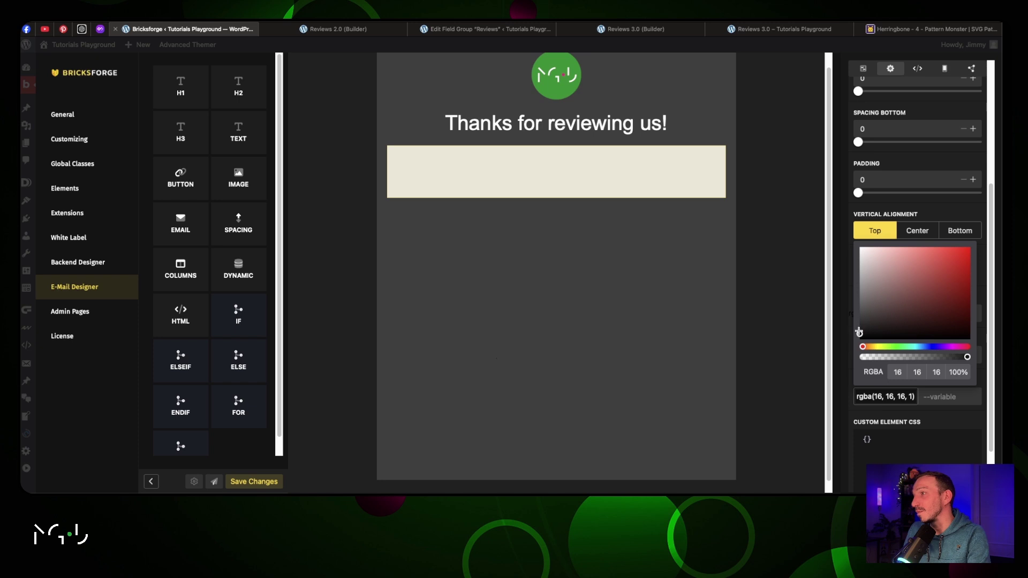
click(894, 206)
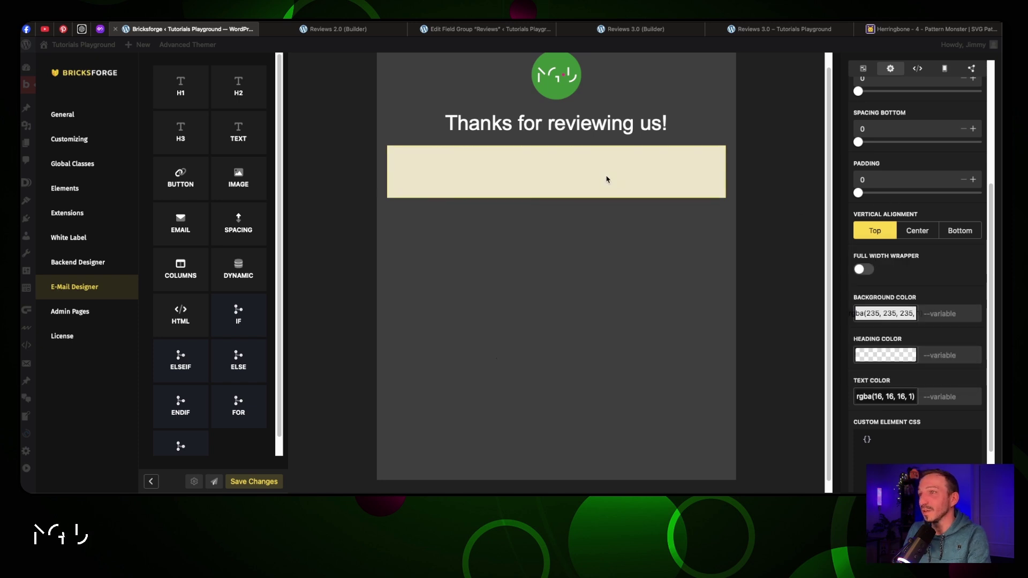
drag(239, 130, 458, 172)
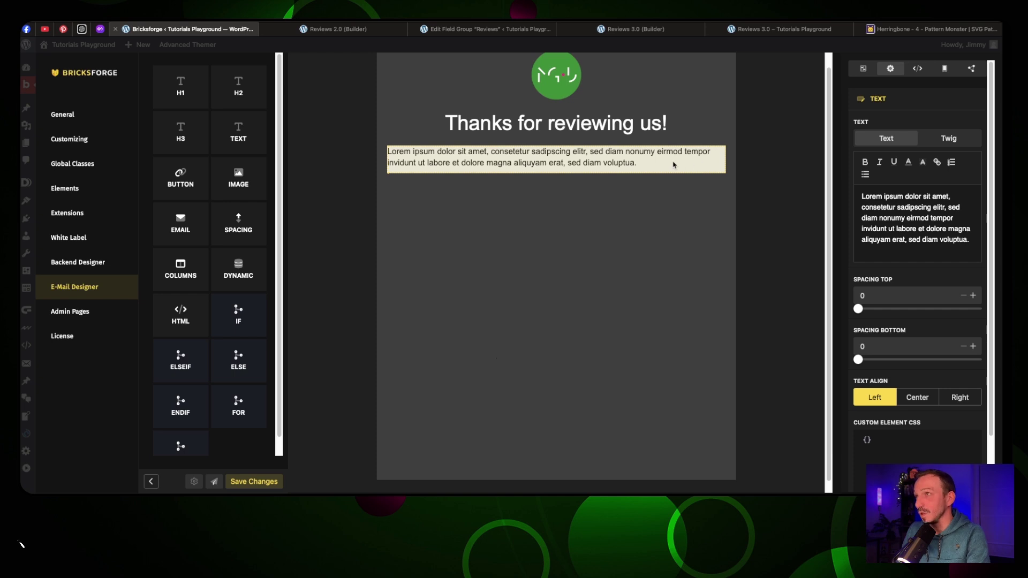
Add 'padding: 20px' custom CSS to the grey column and put the text paragraph back inside
right_click(556, 164)
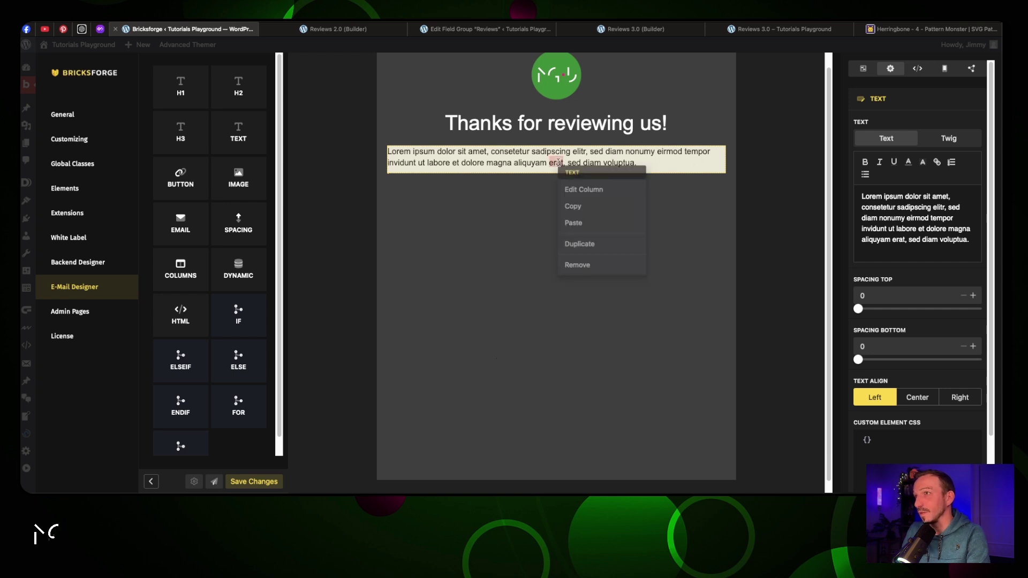
click(589, 270)
click(624, 172)
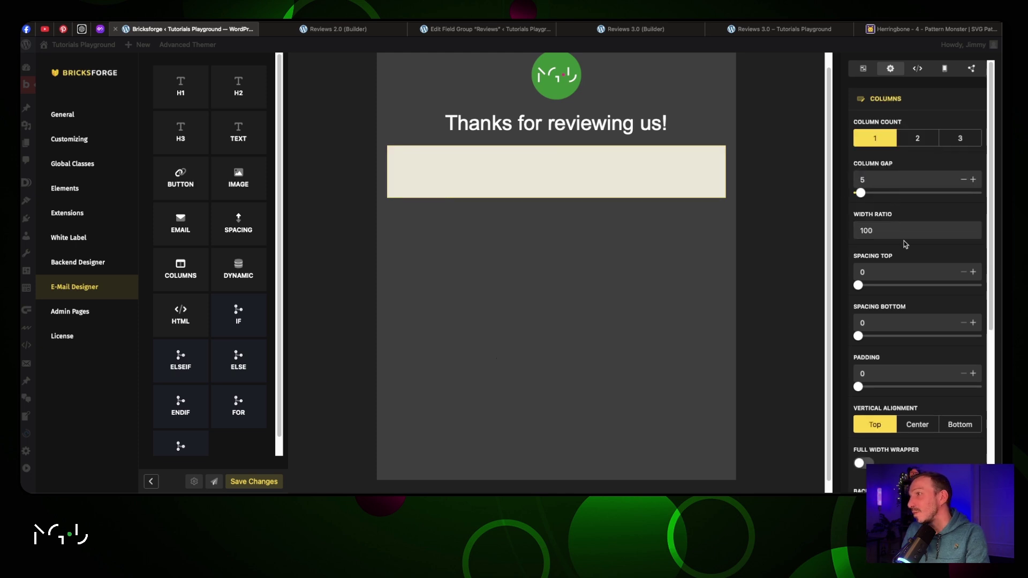
scroll(904, 241, down, 5)
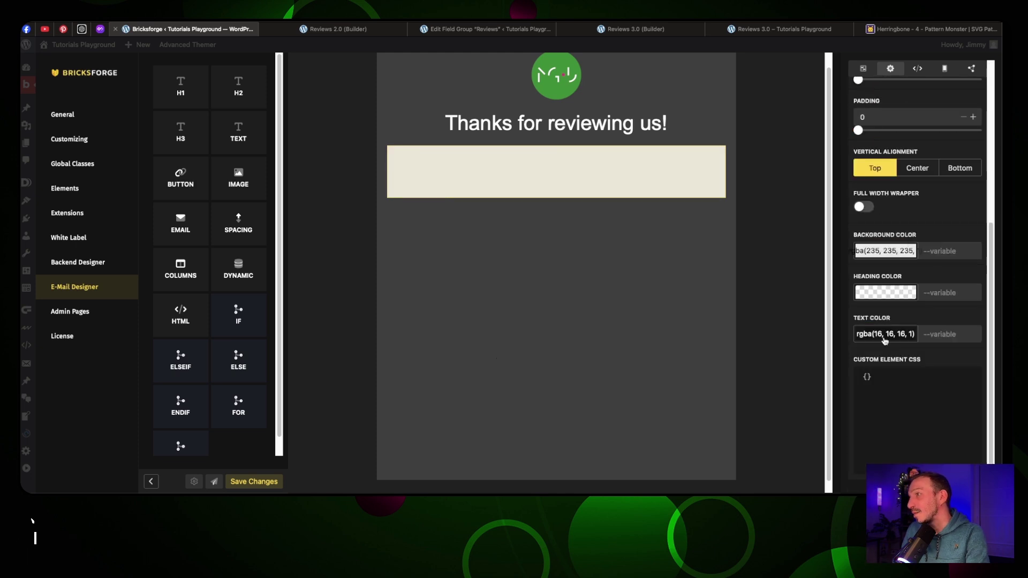
click(937, 379)
text(padding: 20)
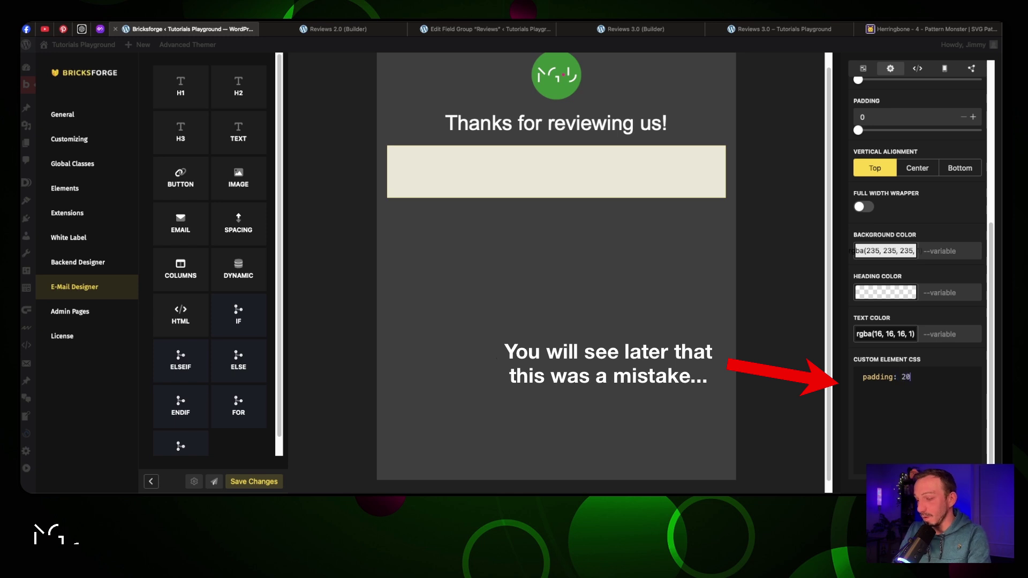
text(px;)
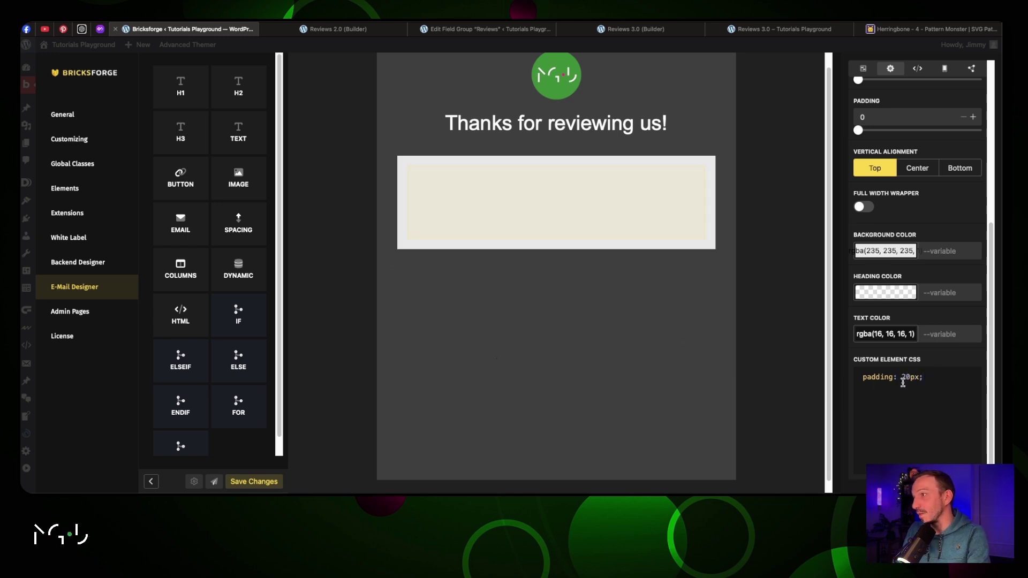
drag(238, 132, 434, 197)
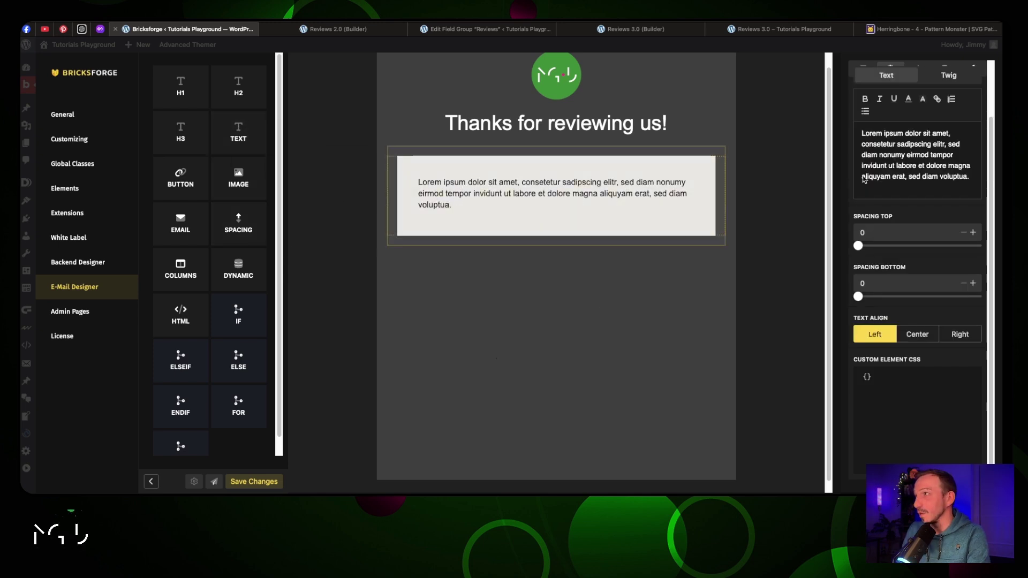
Replace the email's Lorem ipsum body with the introduction copied from ChatGPT
click(84, 30)
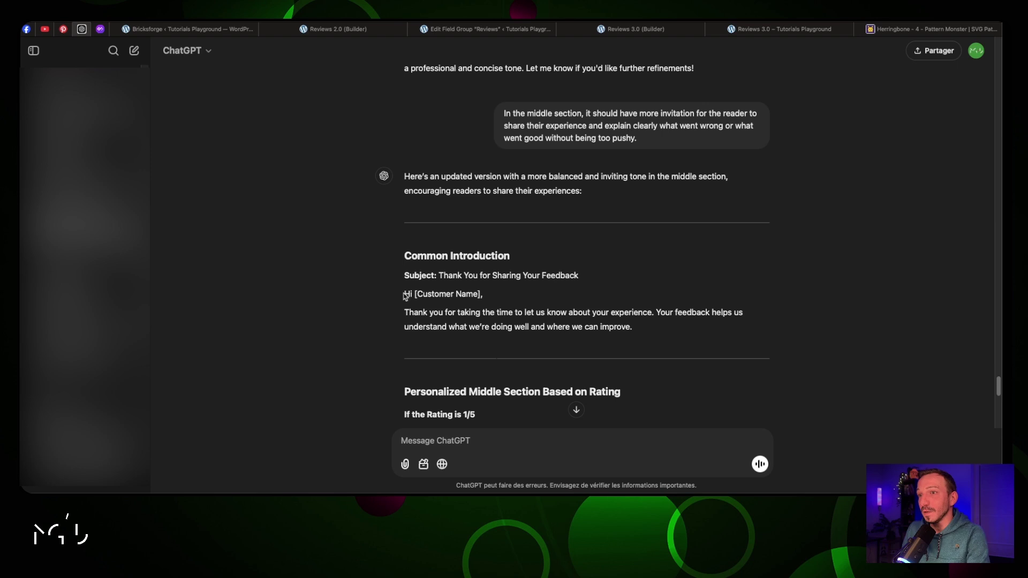
drag(405, 294, 645, 329)
key(ctrl+c)
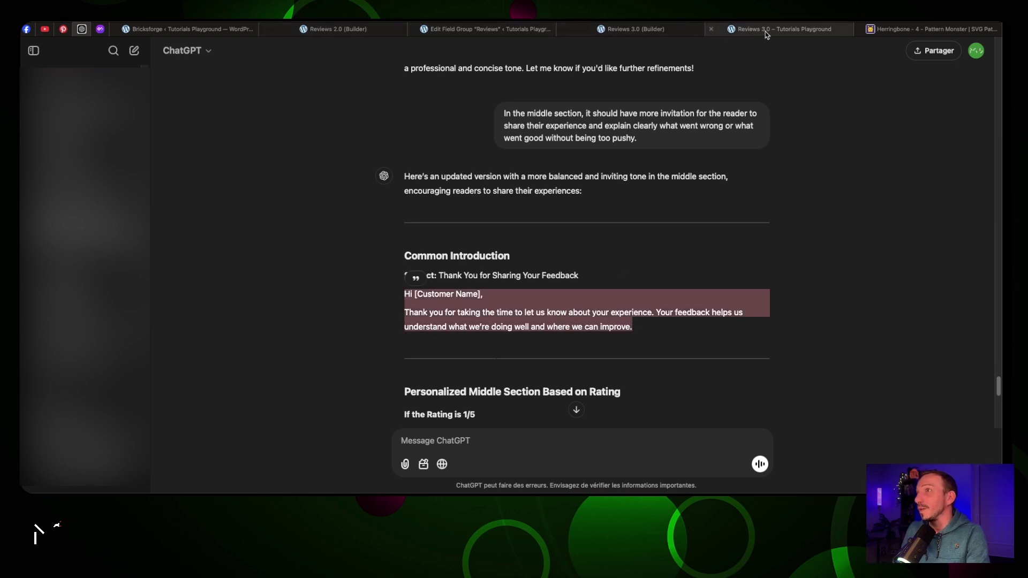
click(443, 33)
click(231, 33)
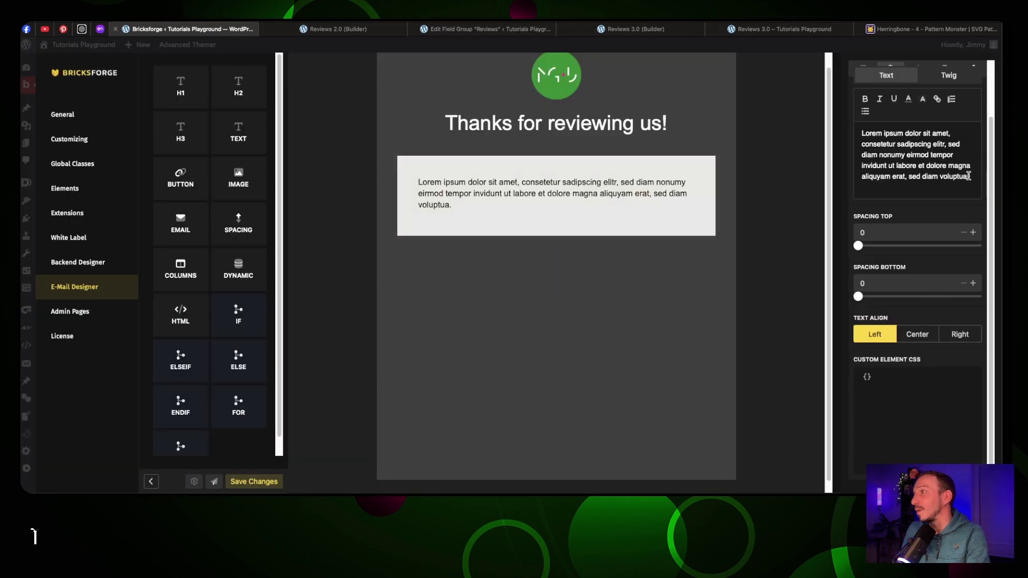
drag(968, 176, 854, 132)
key(ctrl+v)
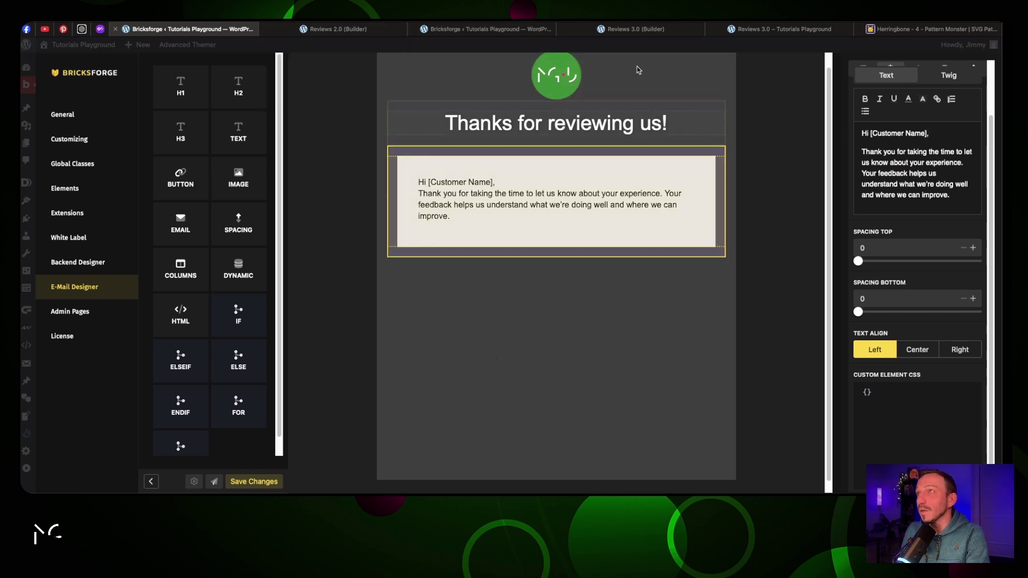
click(737, 30)
Check the review form's Full Name field custom ID, author_name, in the Reviews 3.0 builder
click(693, 31)
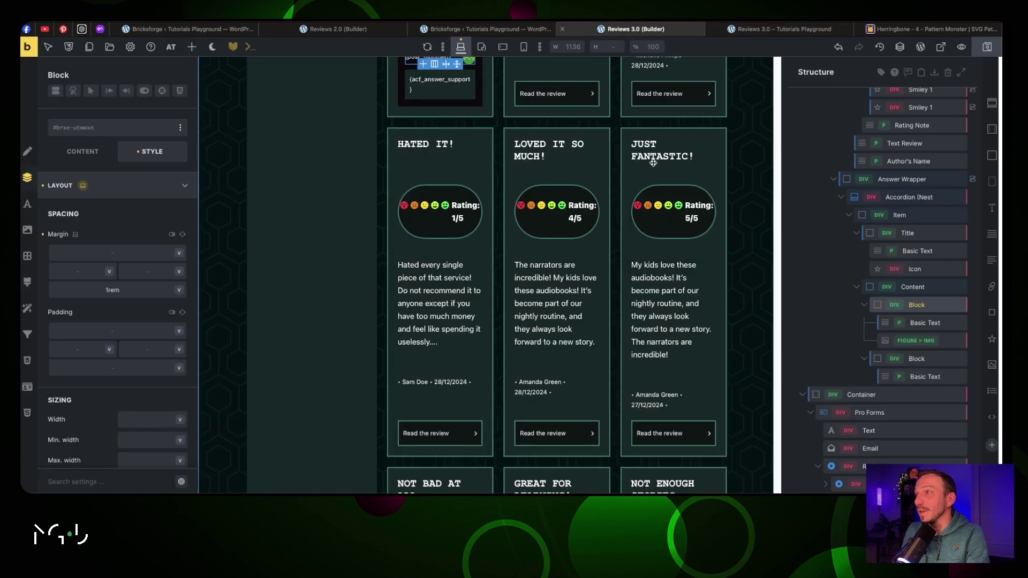
scroll(889, 321, down, 3)
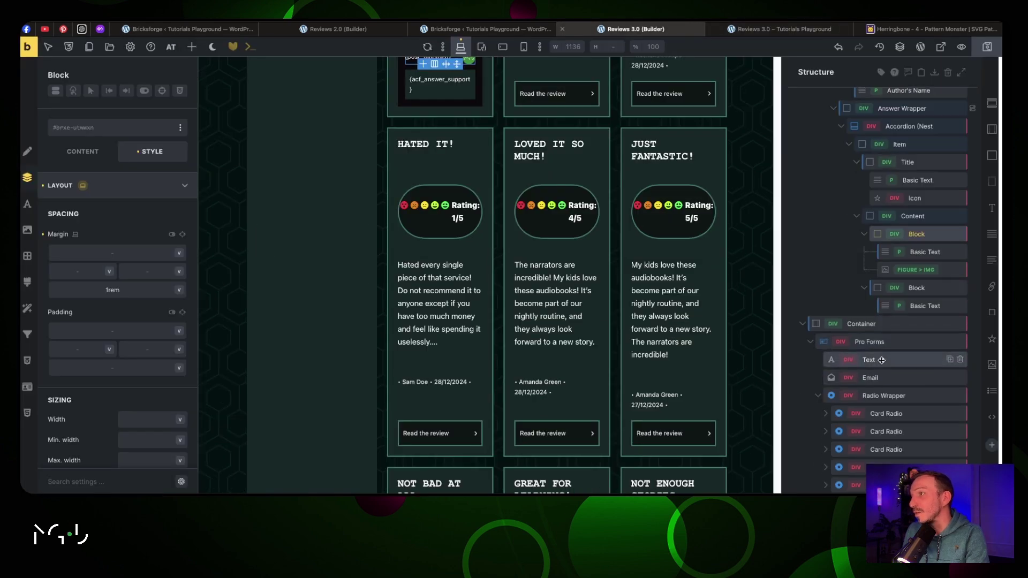
click(881, 360)
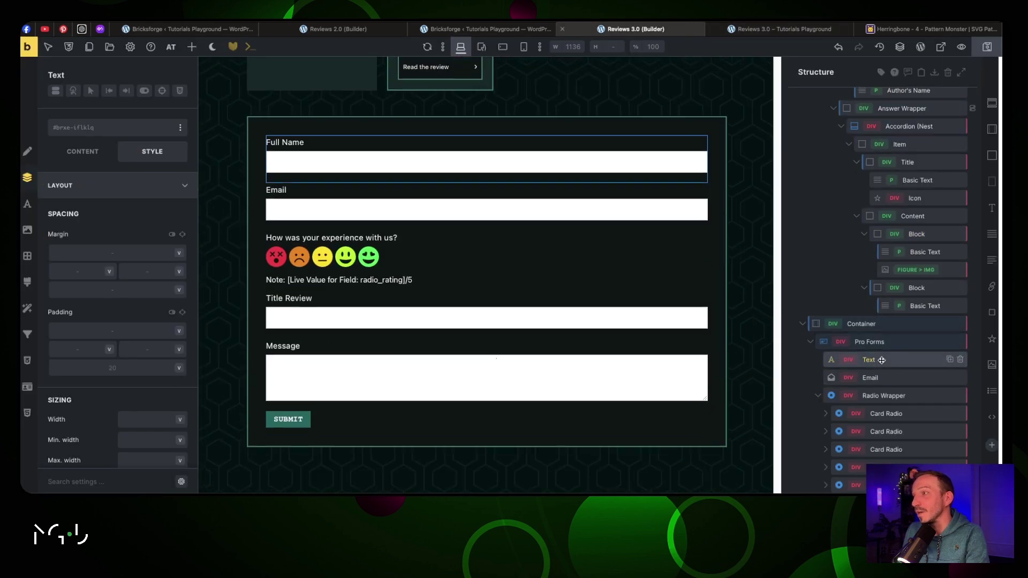
click(122, 191)
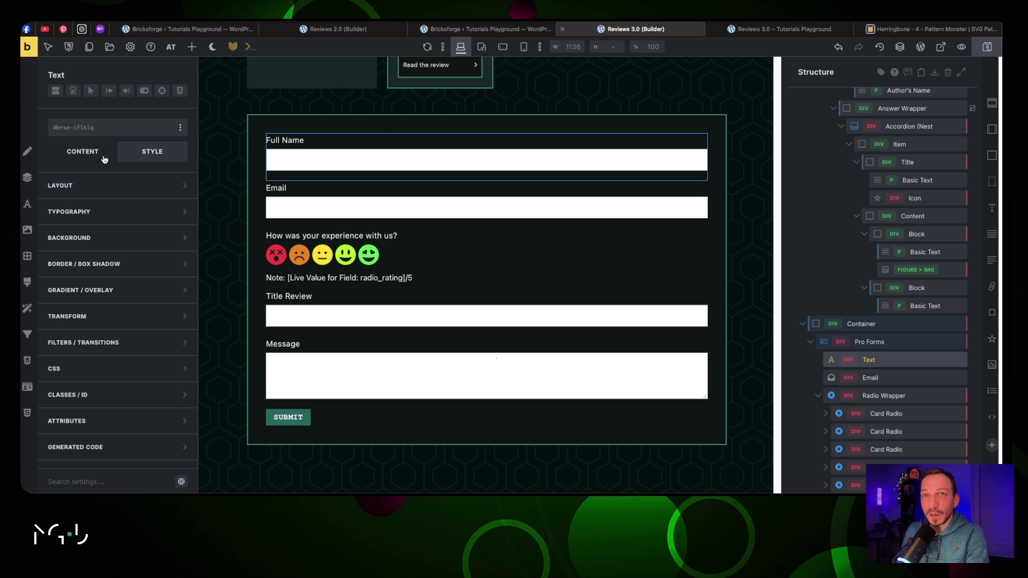
click(104, 159)
click(119, 190)
double_click(135, 210)
key(ctrl+c)
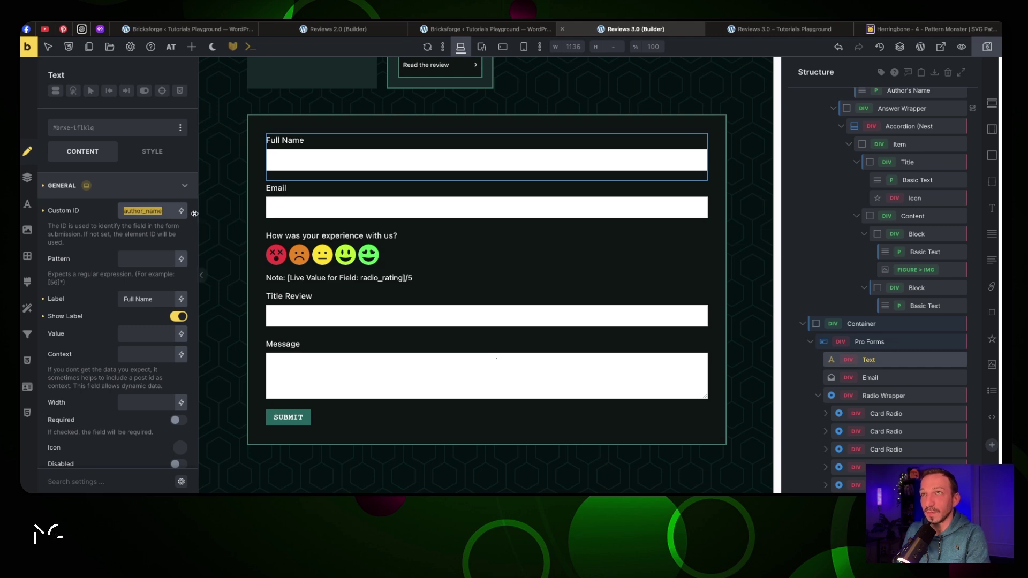
Replace [Customer Name] in the greeting with {{brx_author_name}}, keep the comma, and add an empty line after it
click(448, 31)
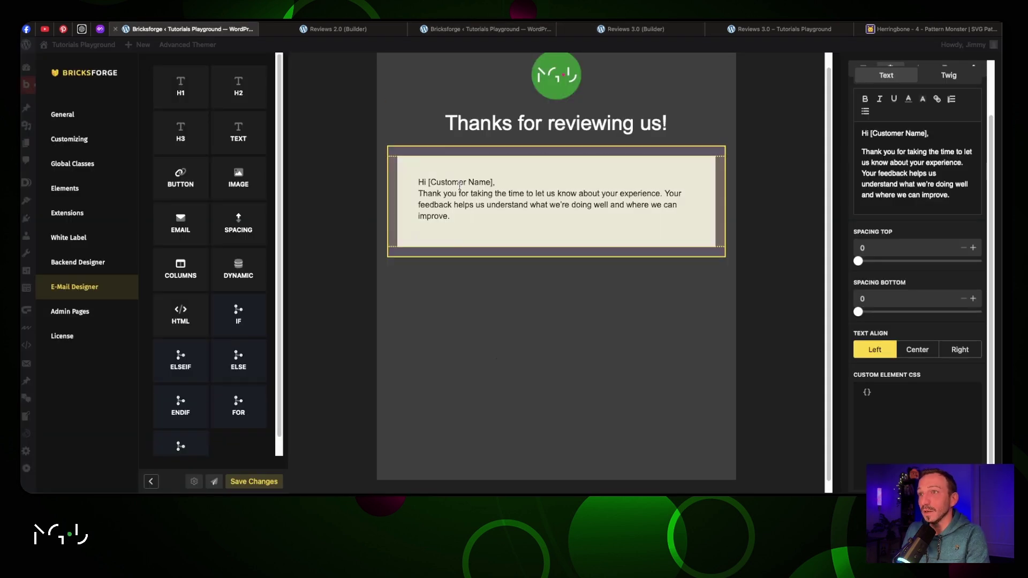
drag(495, 183, 465, 190)
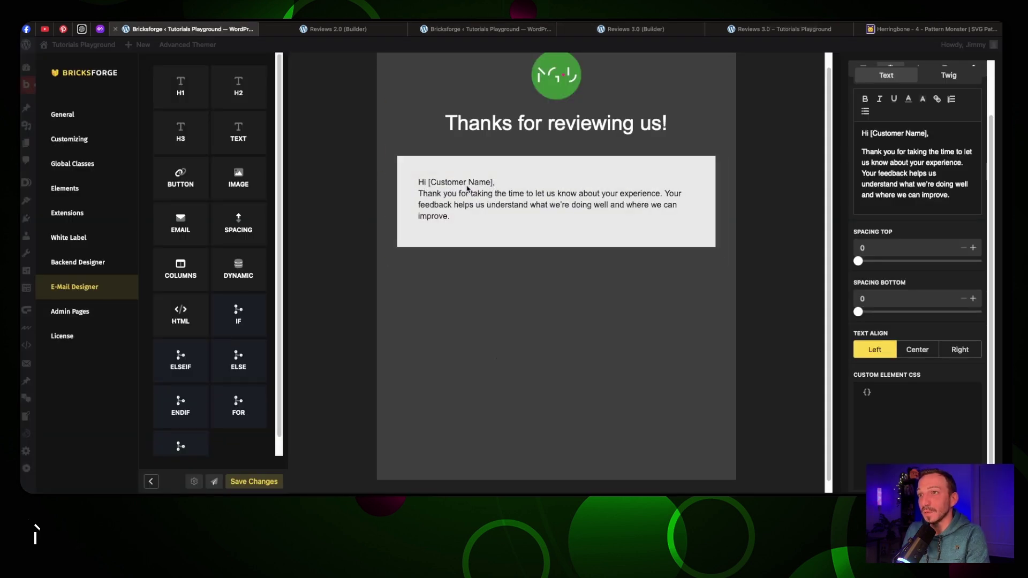
drag(930, 133, 871, 131)
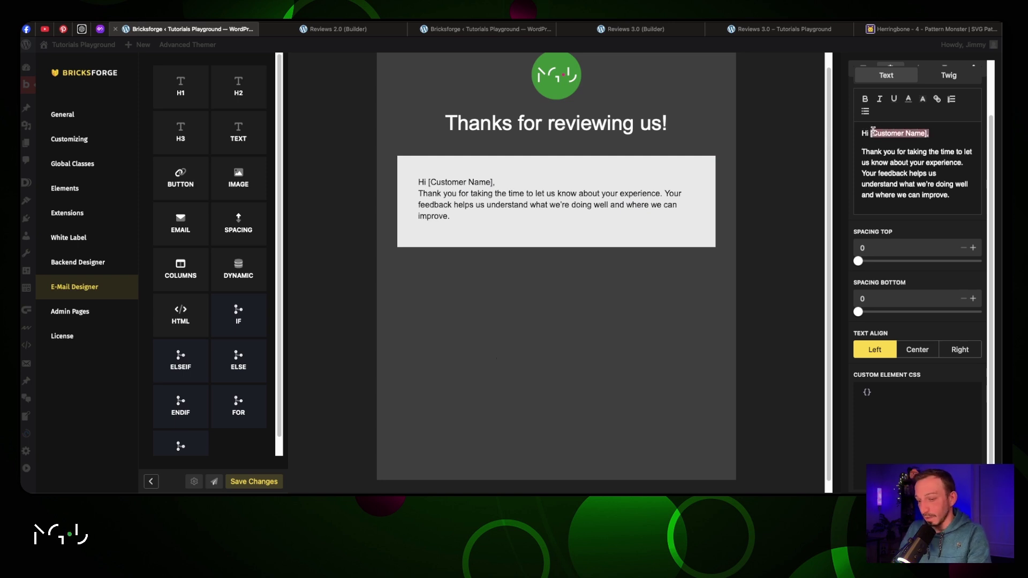
text({{}})
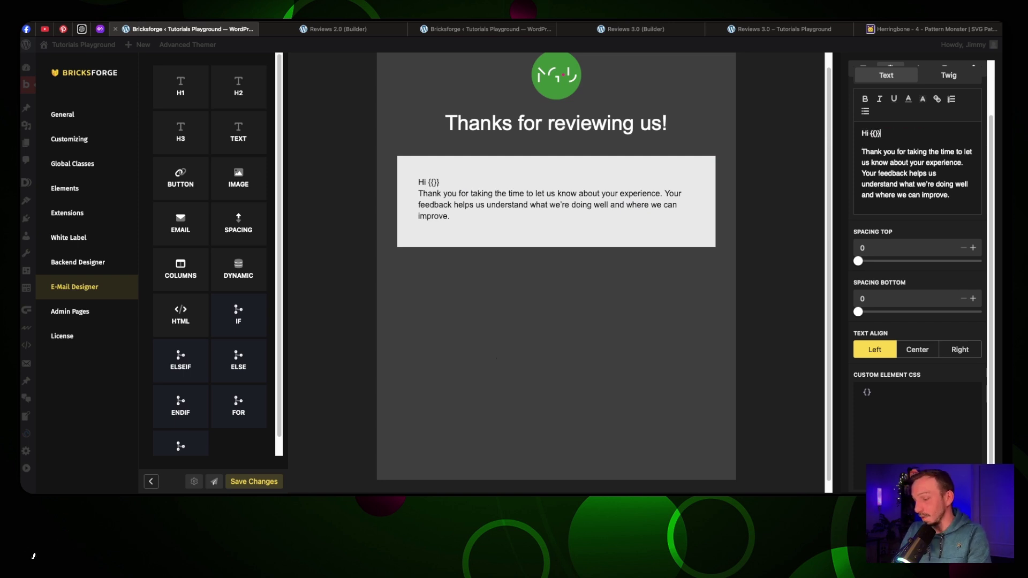
text(brx)
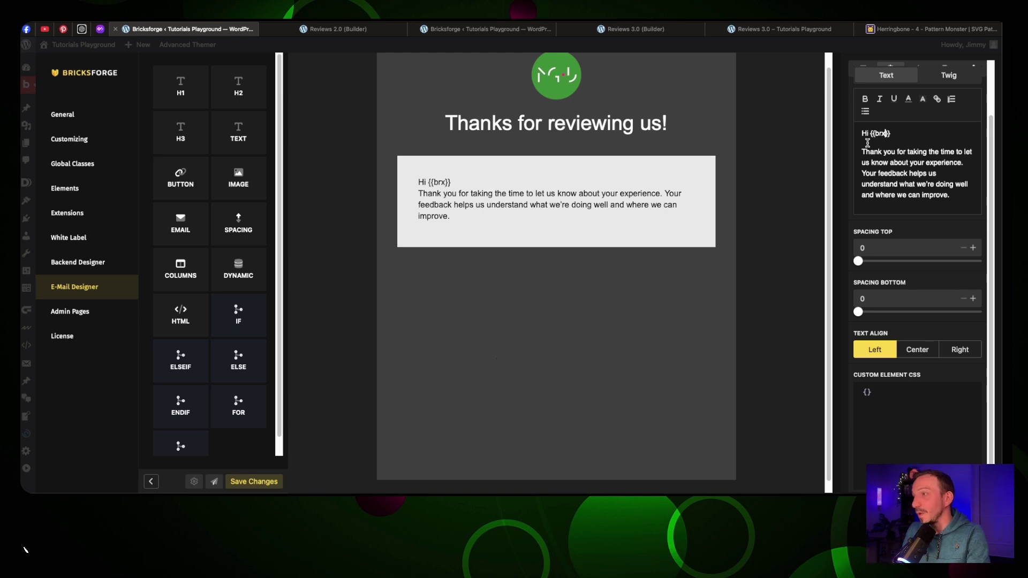
text(_)
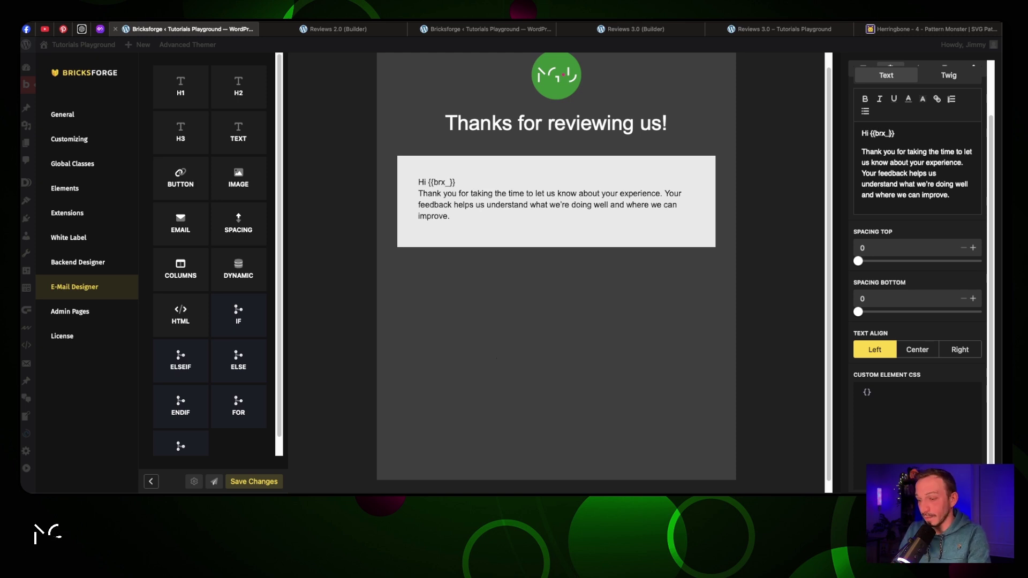
key(ctrl+v)
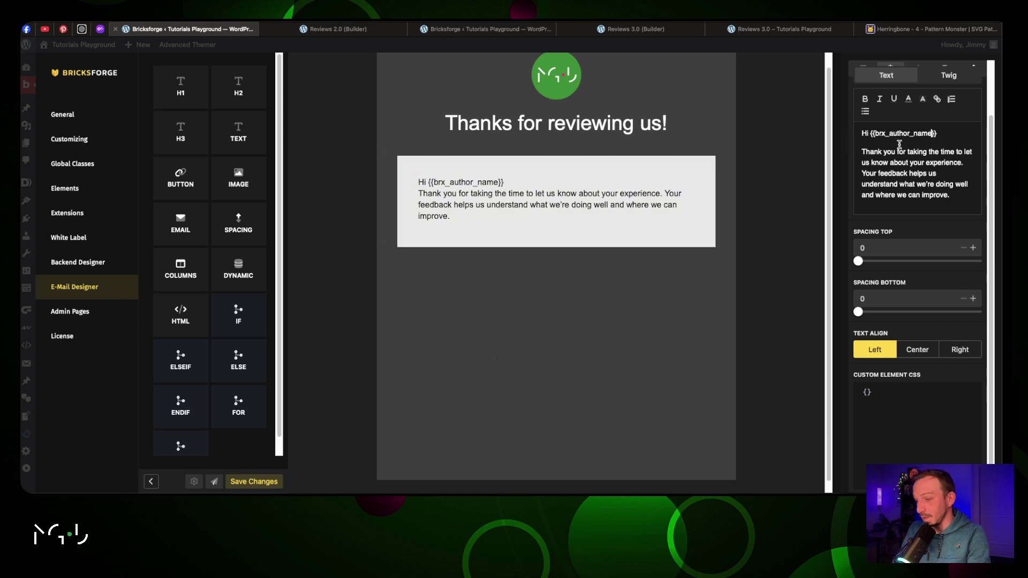
text(,)
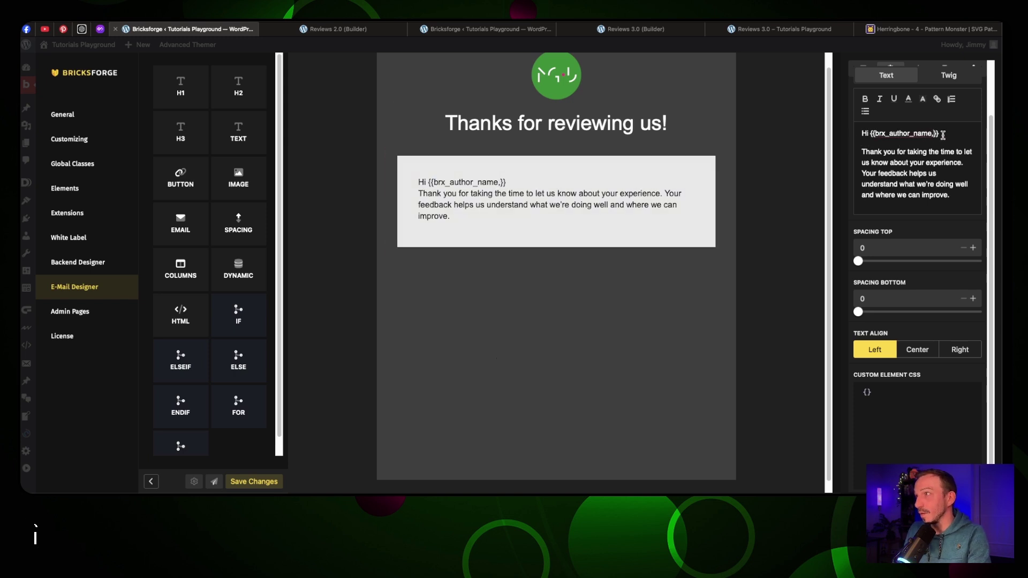
key(BackSpace)
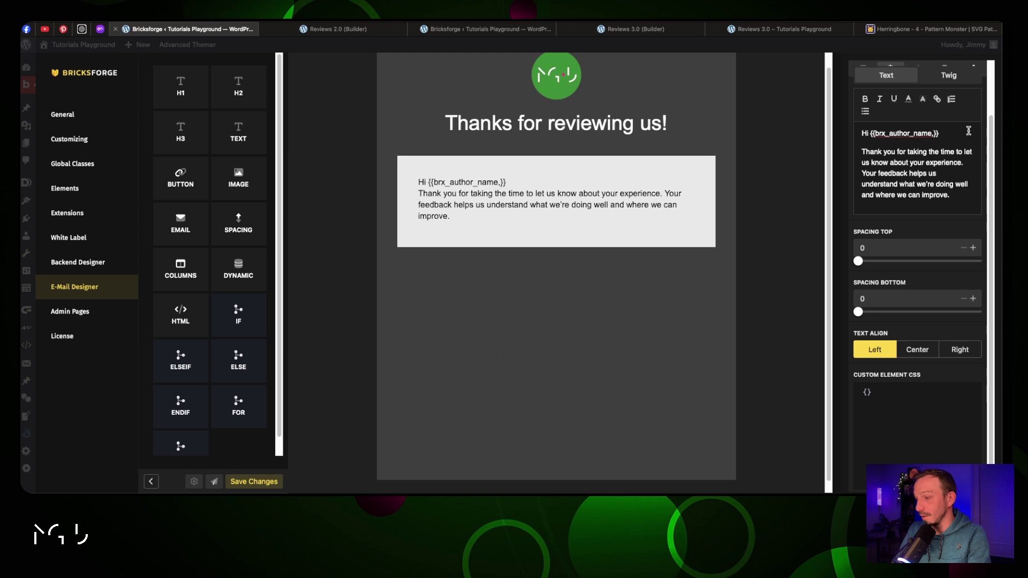
click(962, 134)
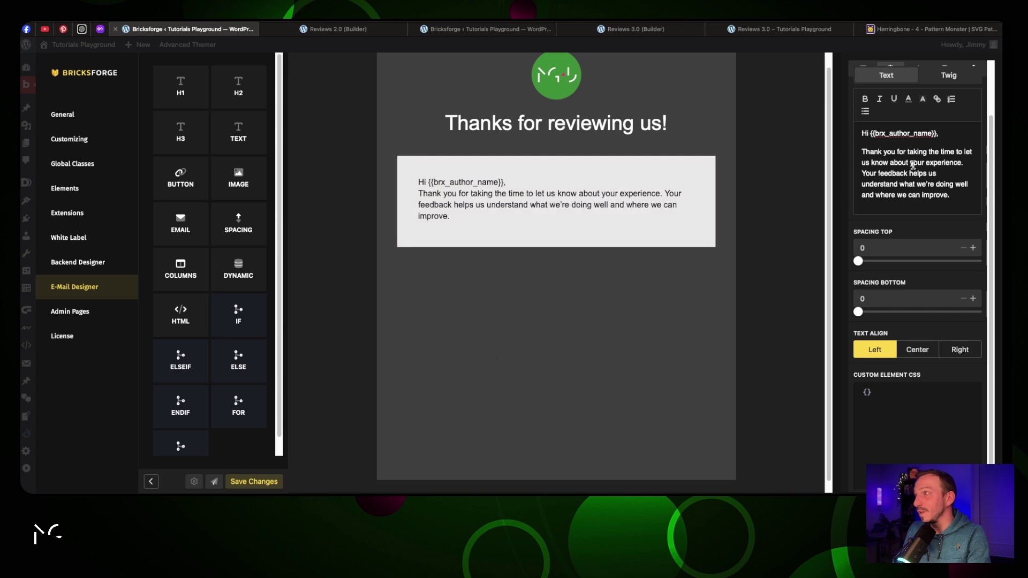
key(Return)
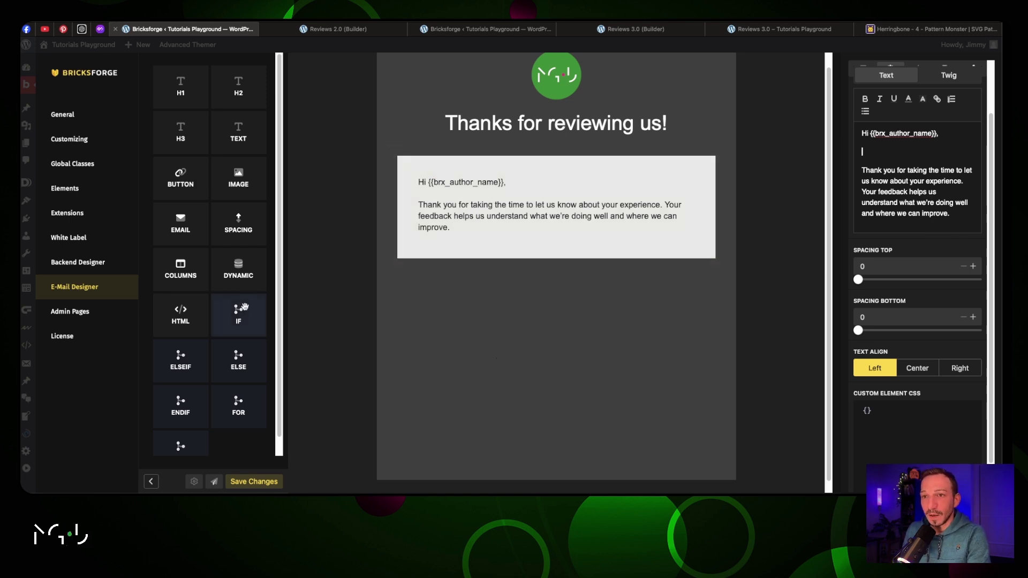
Add an IF block with condition brx_radio_rating == 1 and a text block beneath it
drag(238, 311, 452, 240)
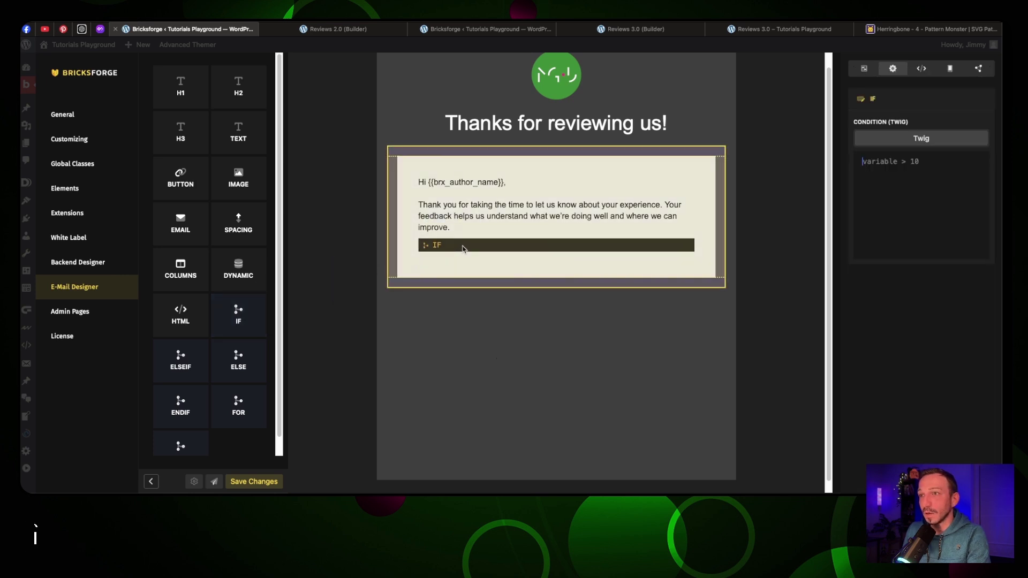
click(924, 166)
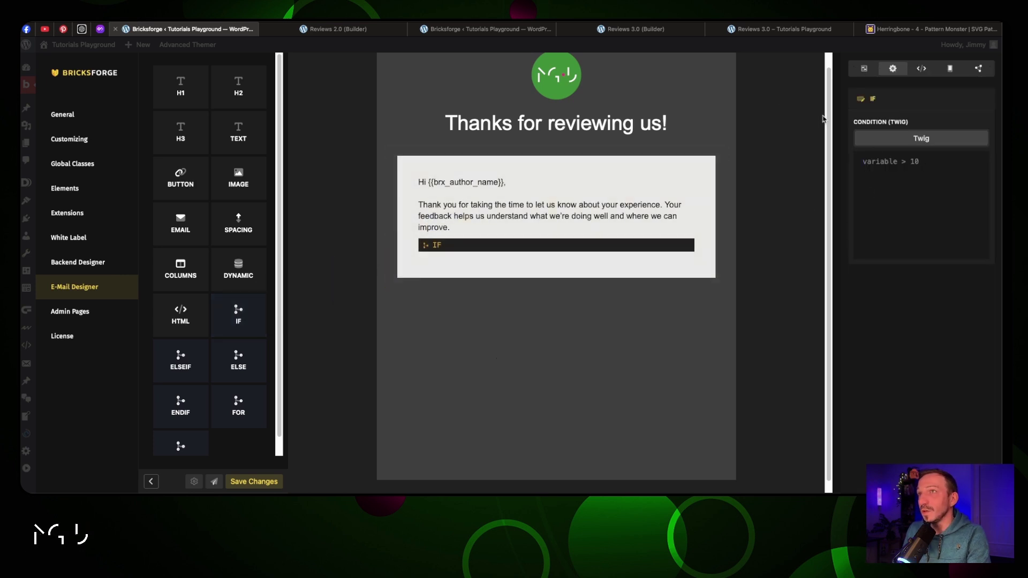
text(brx_radio_rating == 1)
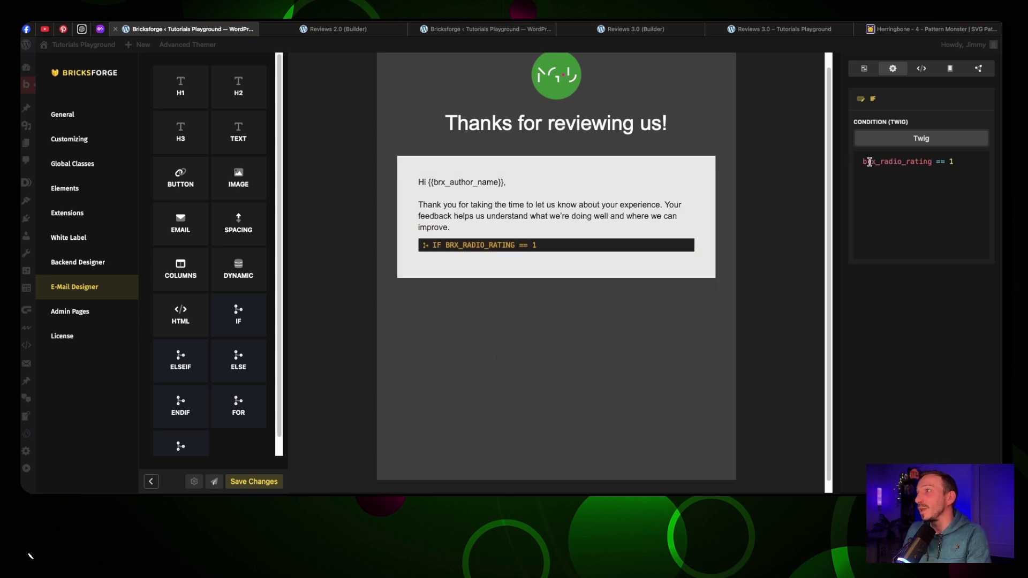
drag(879, 164, 930, 163)
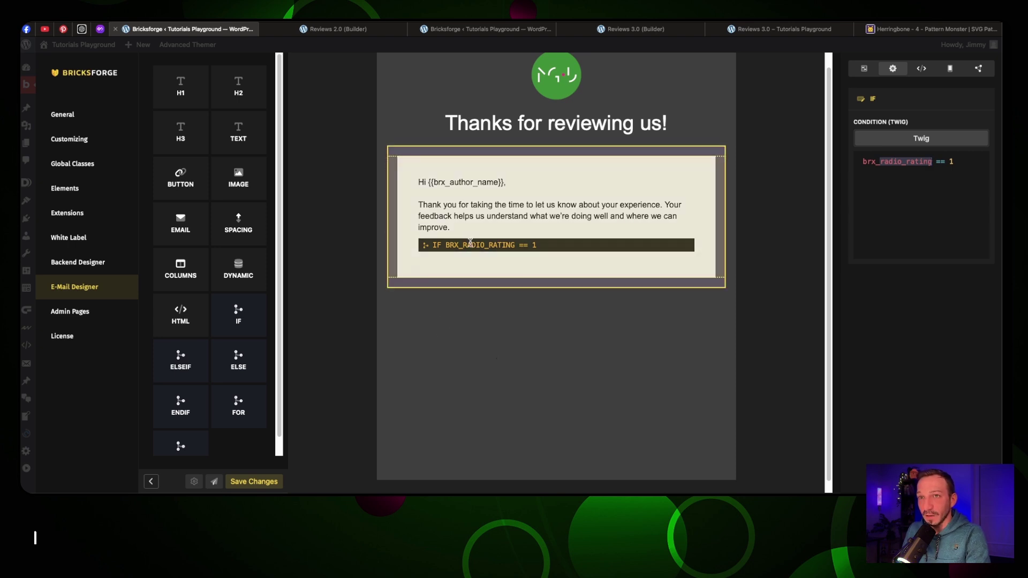
drag(238, 133, 447, 259)
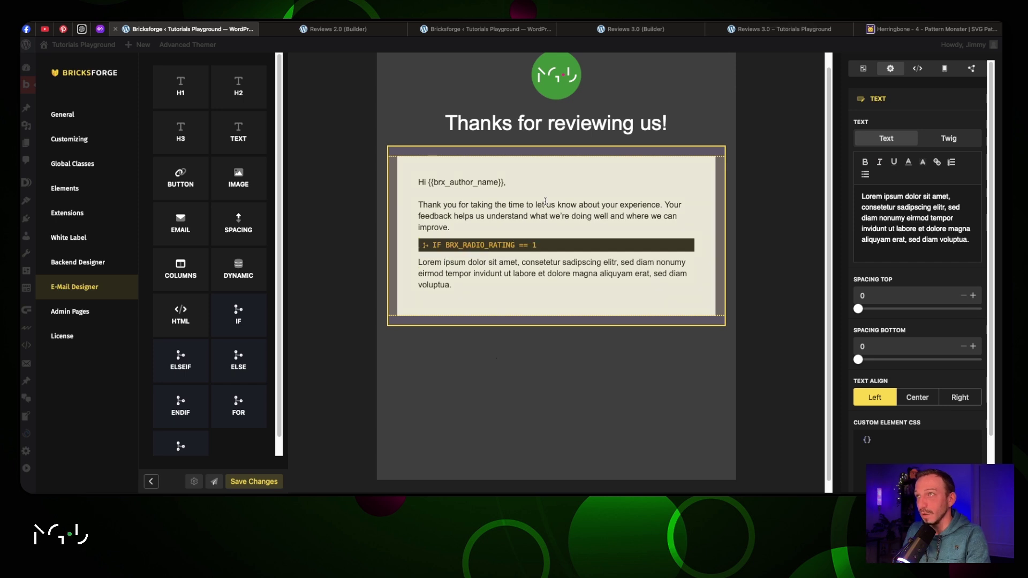
click(81, 29)
scroll(530, 273, down, 2)
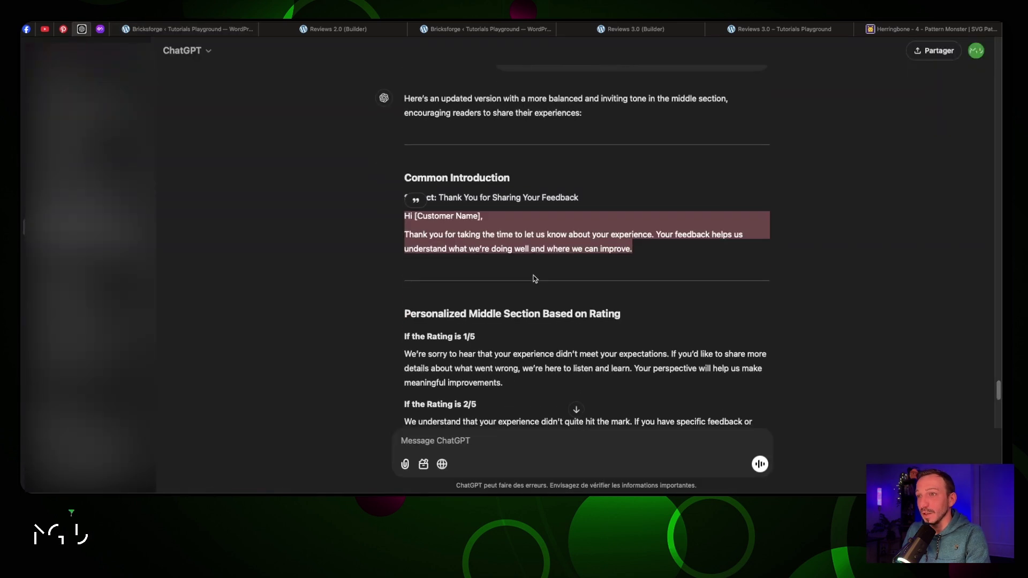
scroll(533, 279, down, 4)
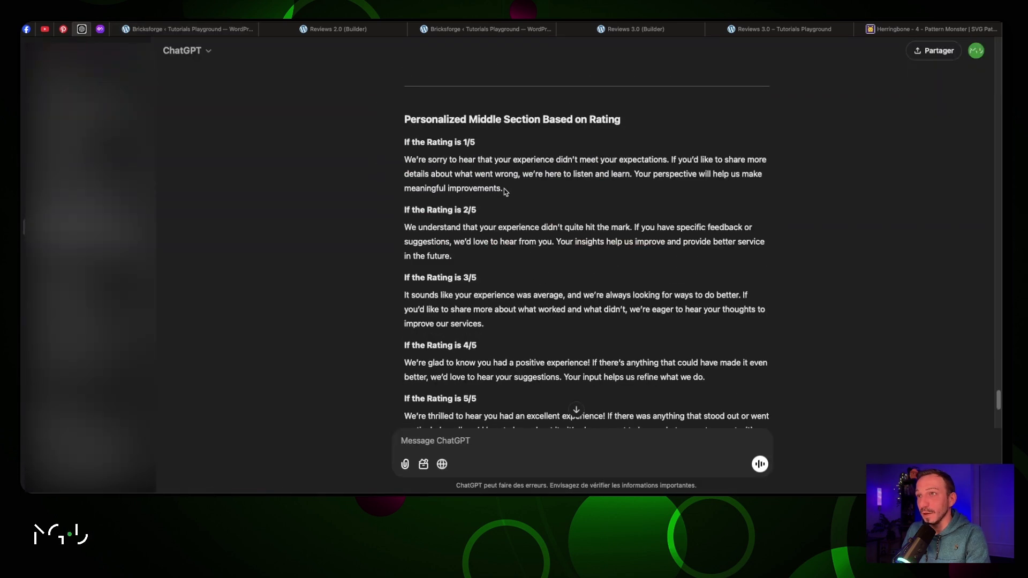
drag(506, 192, 404, 159)
key(super+c)
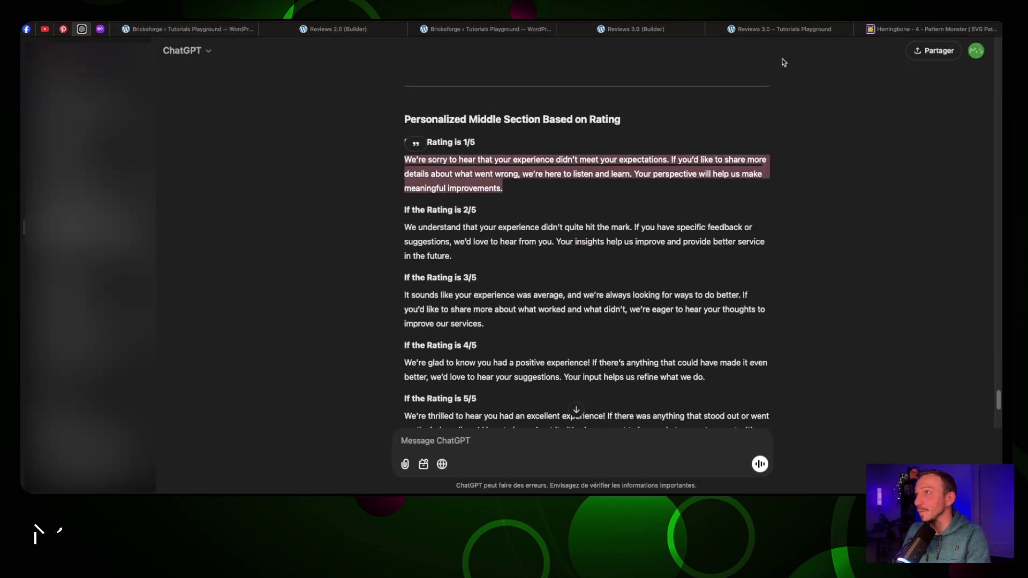
click(221, 32)
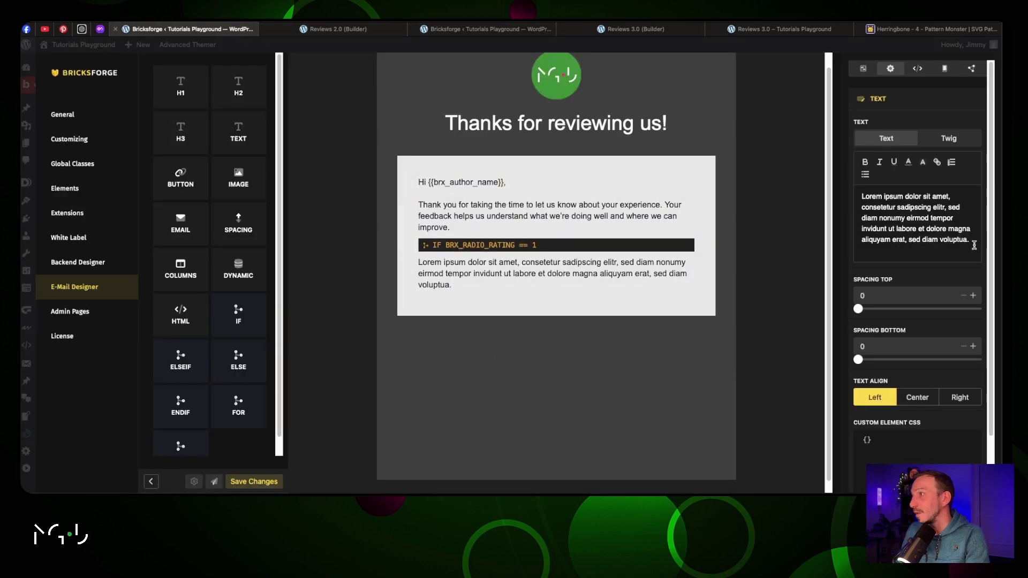
Put the 1/5 rating reply under the IF and add an ELSEIF with condition brx_radio_rating == 2
drag(972, 240, 847, 199)
key(super+v)
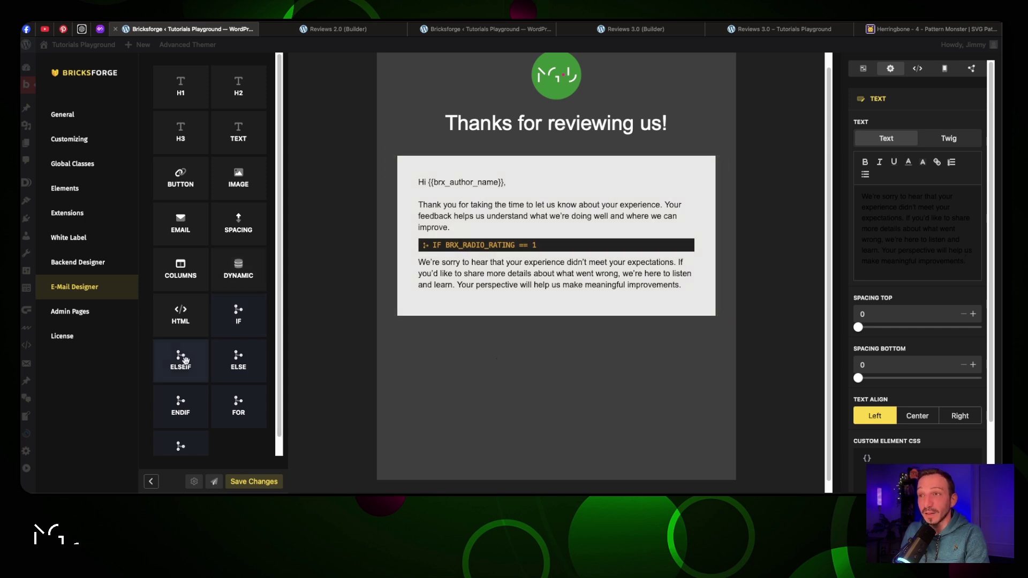
drag(185, 359, 463, 303)
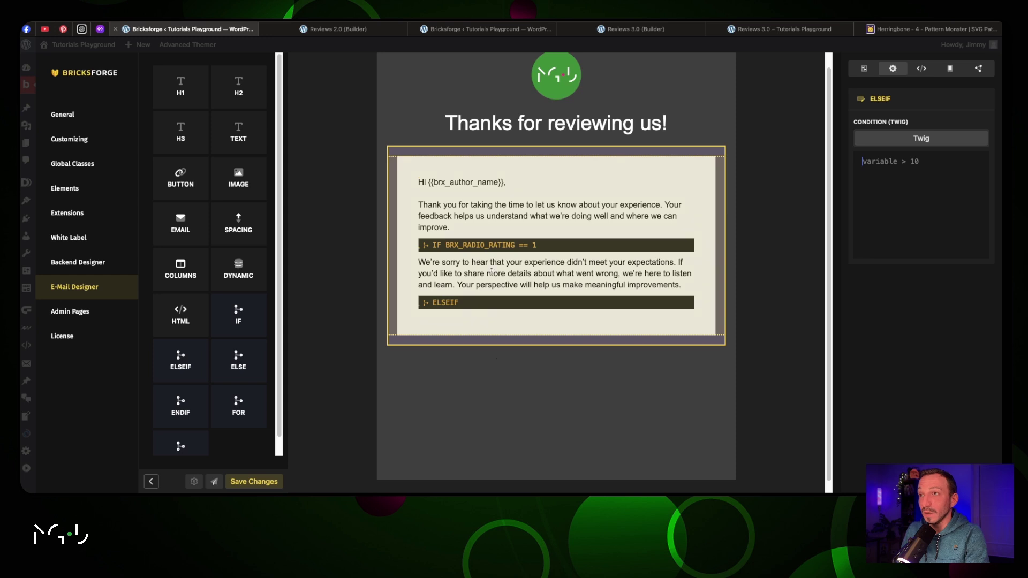
click(934, 169)
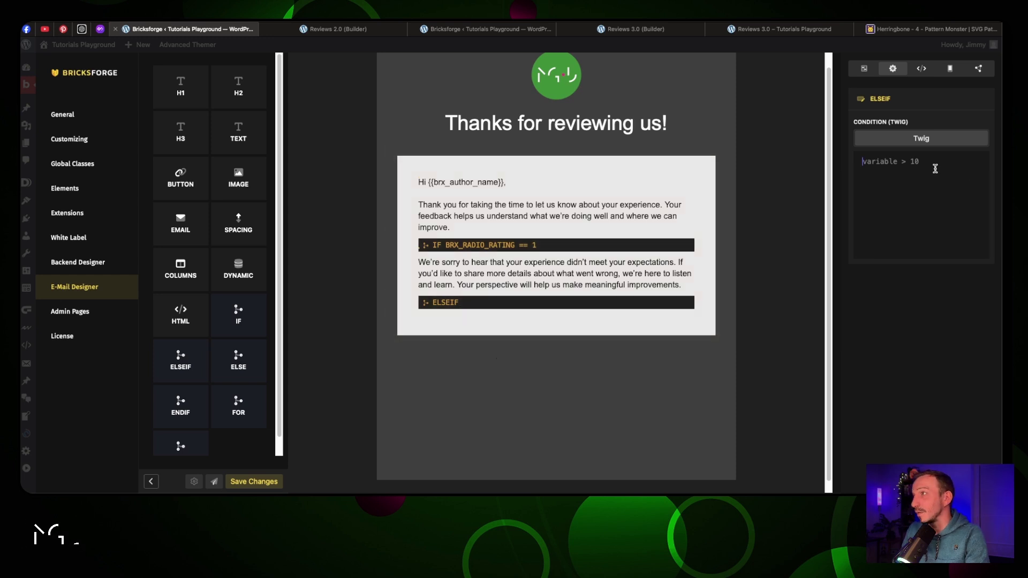
key(ctrl+v)
key(ctrl+z)
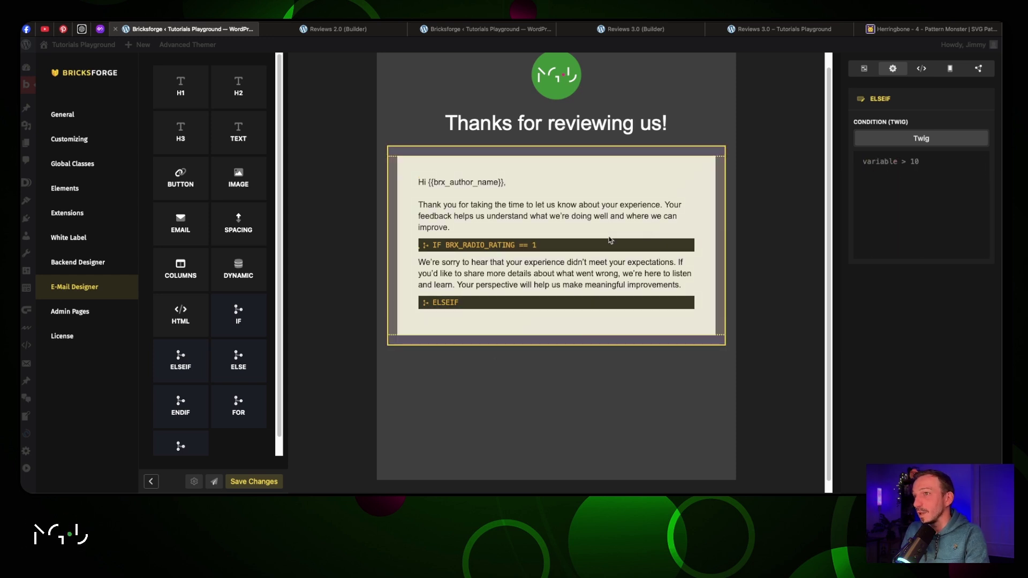
click(576, 246)
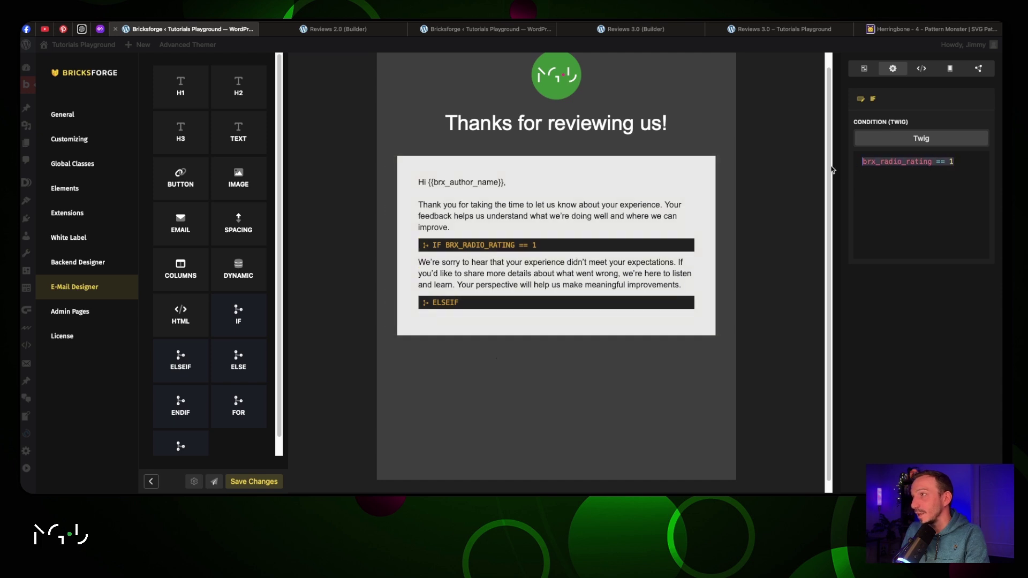
click(556, 303)
click(918, 168)
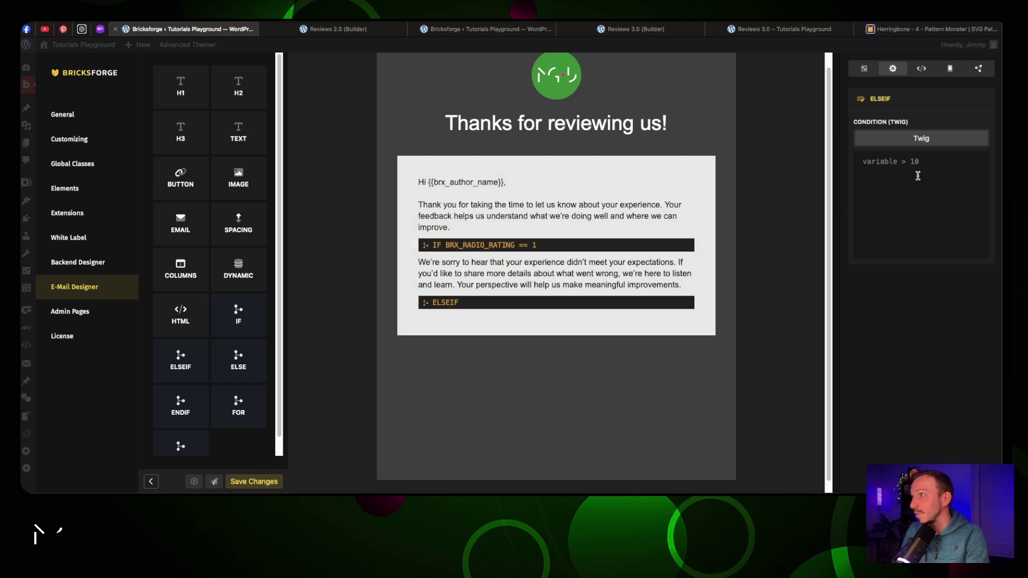
key(ctrl+a)
text(brx_radio_rating == 1)
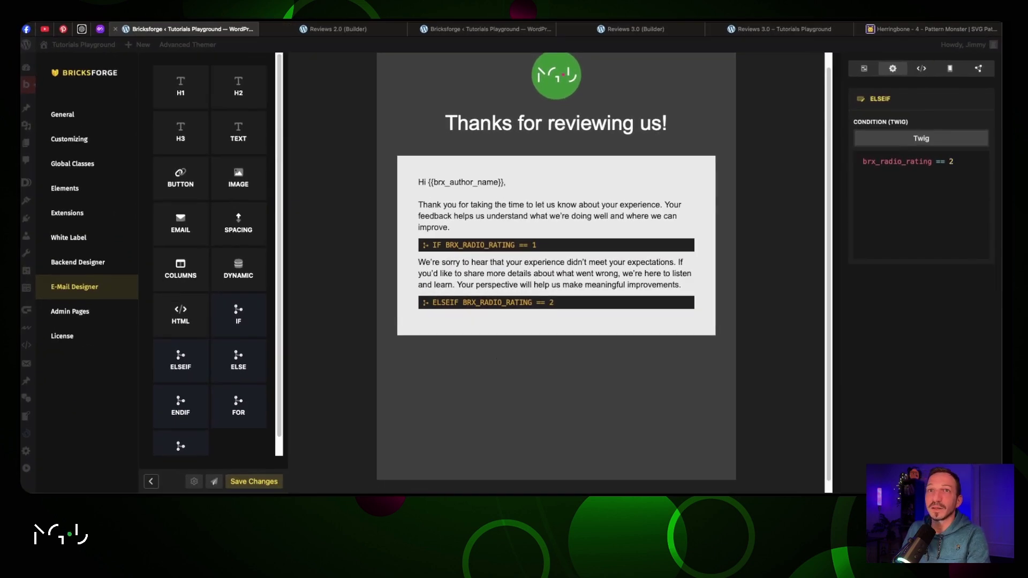
Add a text block with the rating 2 apology message, then another ELSEIF below it
click(412, 327)
drag(249, 123, 469, 320)
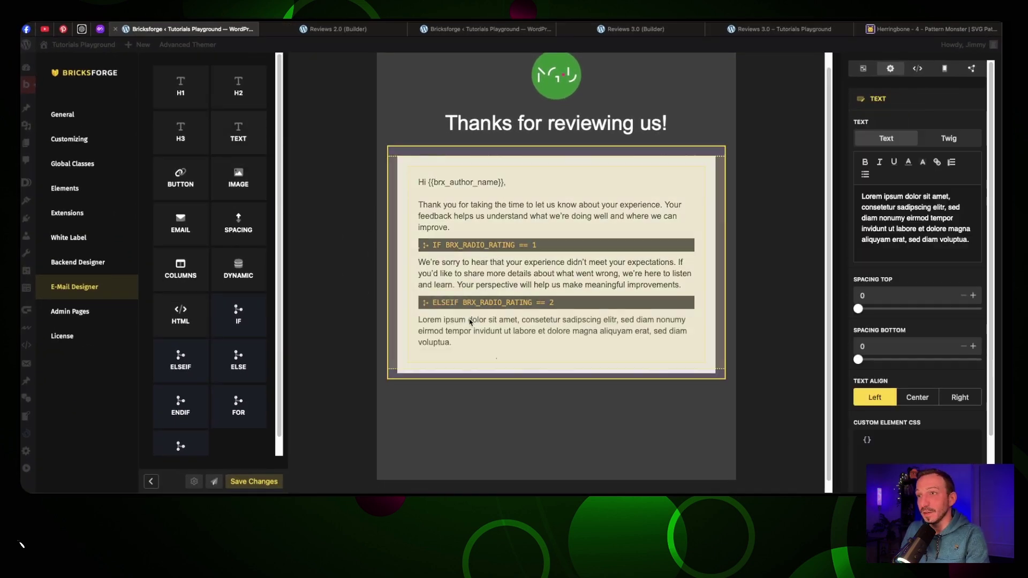
drag(970, 243, 859, 192)
text(We understand that your experience didn't quite hit the mark. If you have specific feedback or suggestions, we'd love to hear from you. Your insights help us improve and provide better service in the future.)
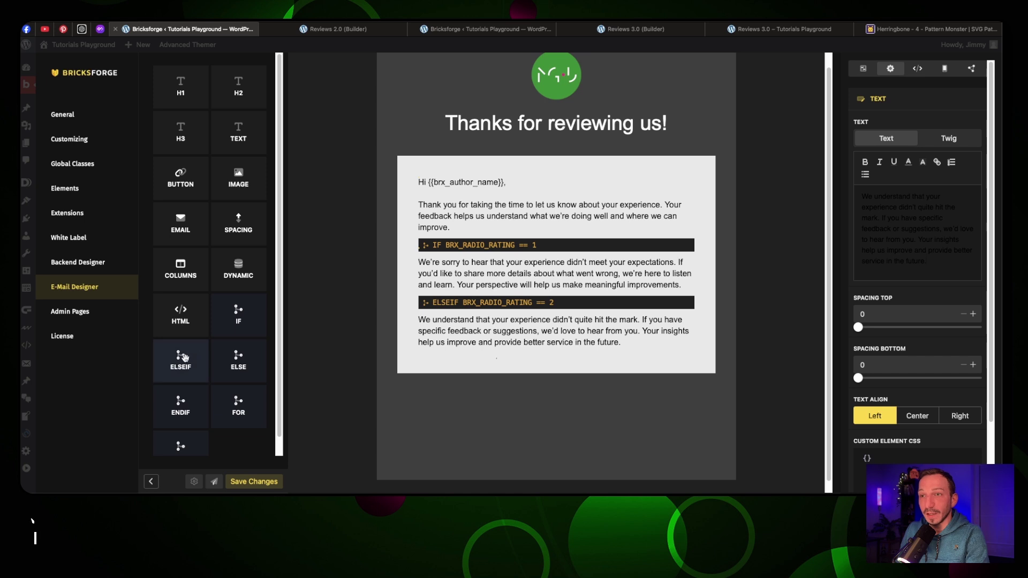
drag(181, 359, 490, 355)
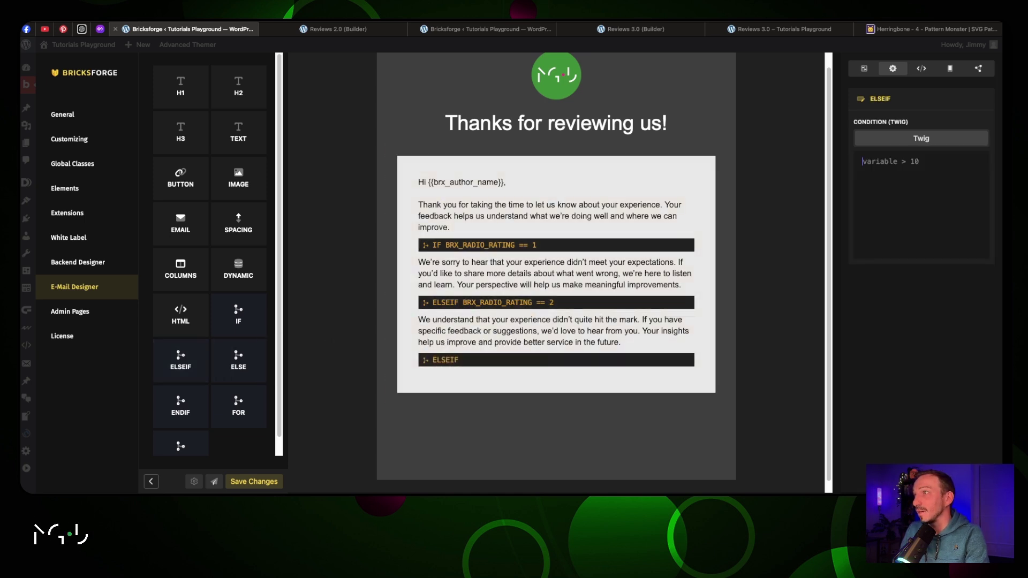
Set the ELSEIF condition to brx_radio_rating == 3 and add a text block with the rating 3 message
text(brx_radio_rating)
text(== 2)
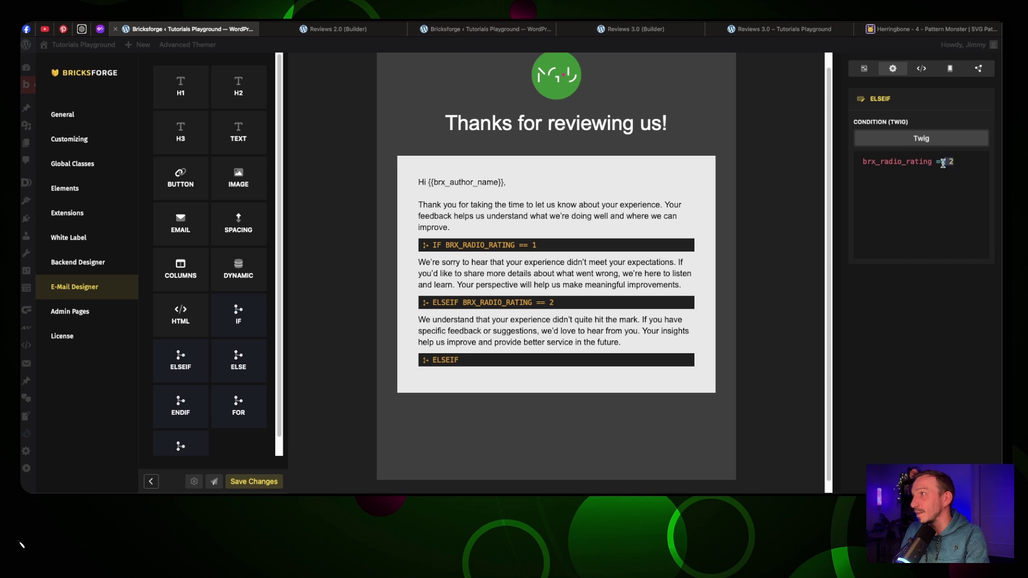
drag(955, 161, 854, 165)
key(ctrl+c)
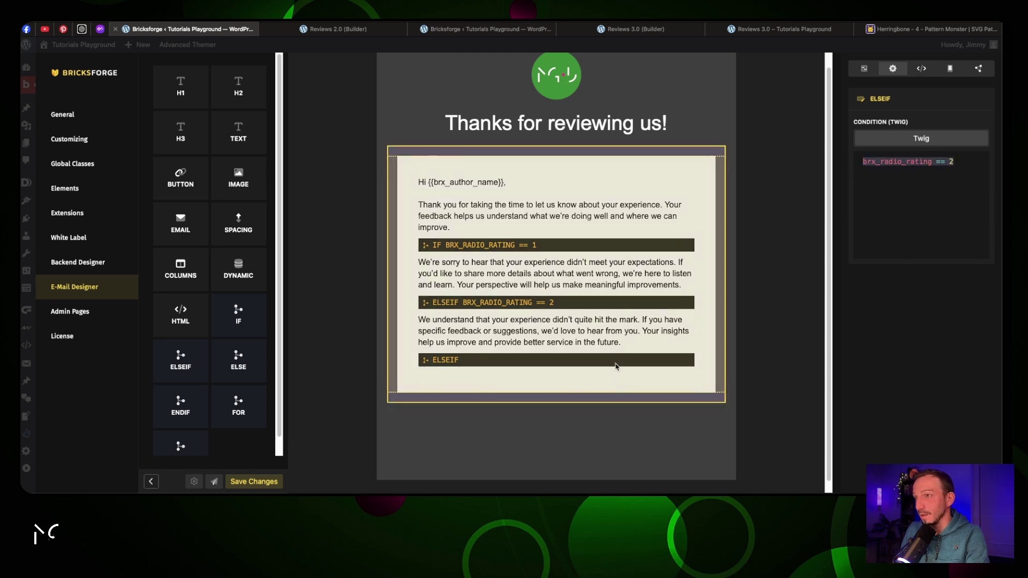
click(930, 174)
key(BackSpace)
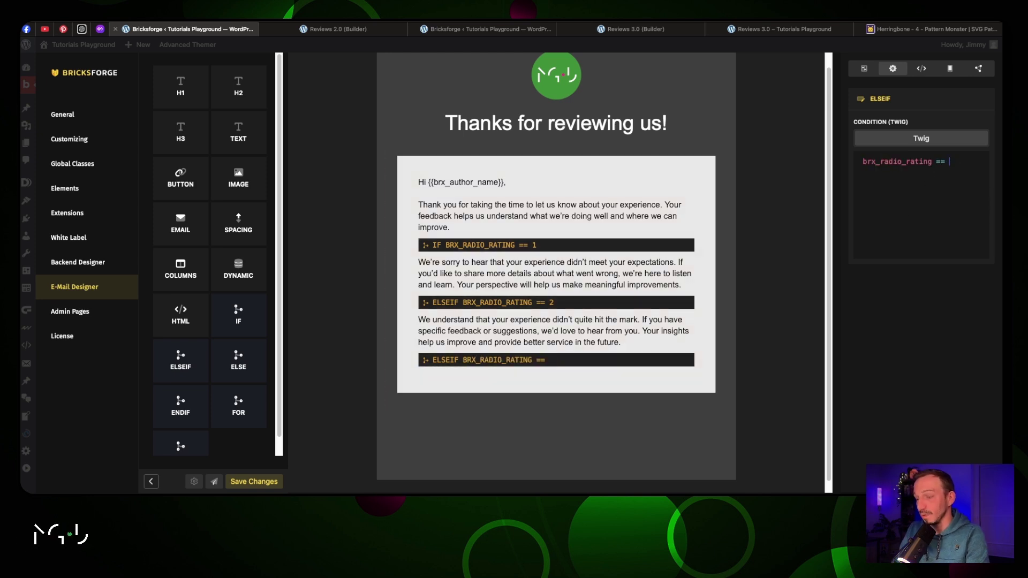
drag(238, 132, 481, 378)
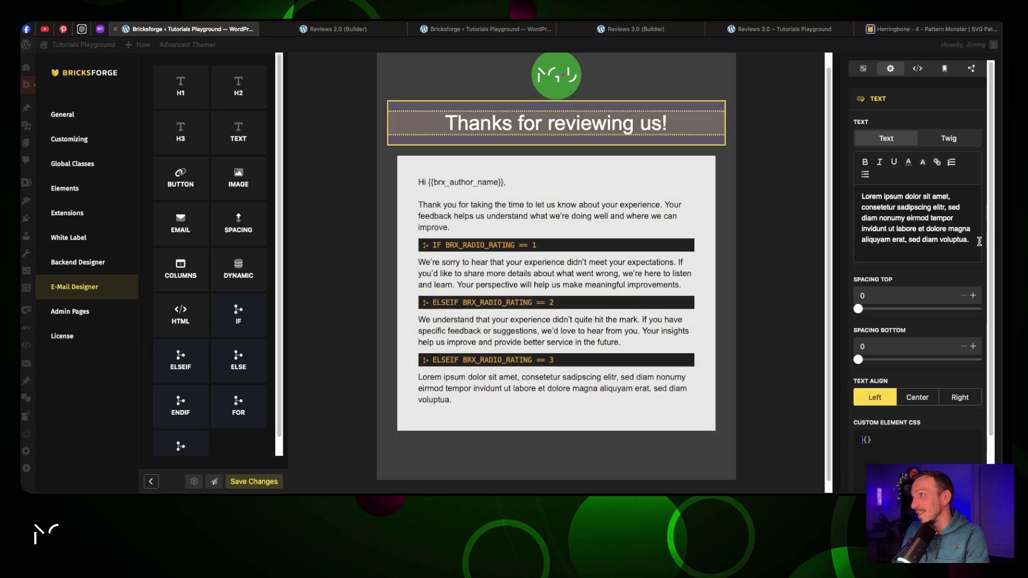
drag(971, 240, 852, 191)
text(It sounds like your experience was average, and we’re always looking for ways to do better. If you’d like to share more about what worked and what didn’t, we’re eager to hear your thoughts to improve our services.)
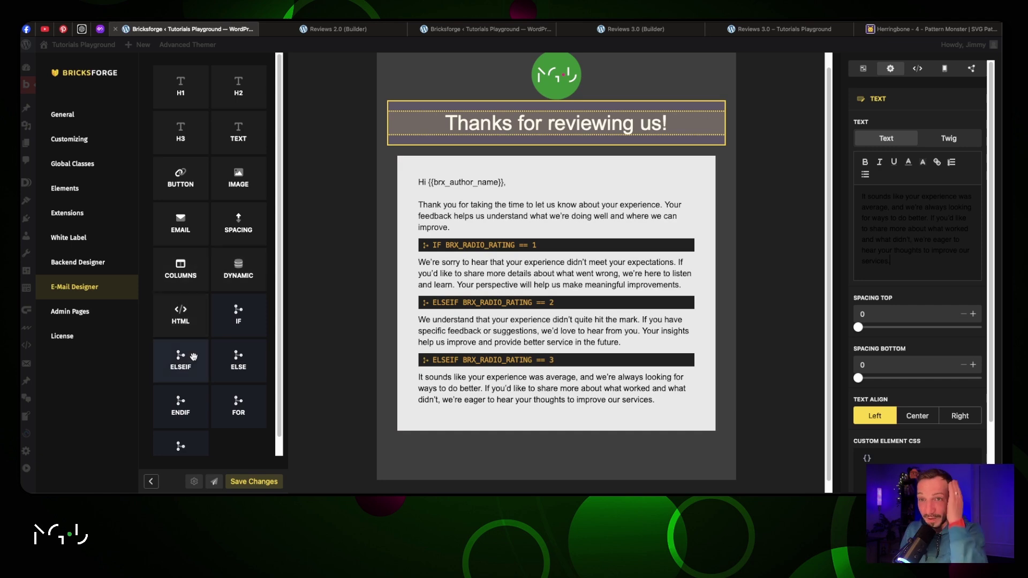
Add an ELSEIF for brx_radio_rating == 4 with its rating 4 message, plus another empty ELSEIF below
drag(193, 357, 464, 410)
key(ctrl+v)
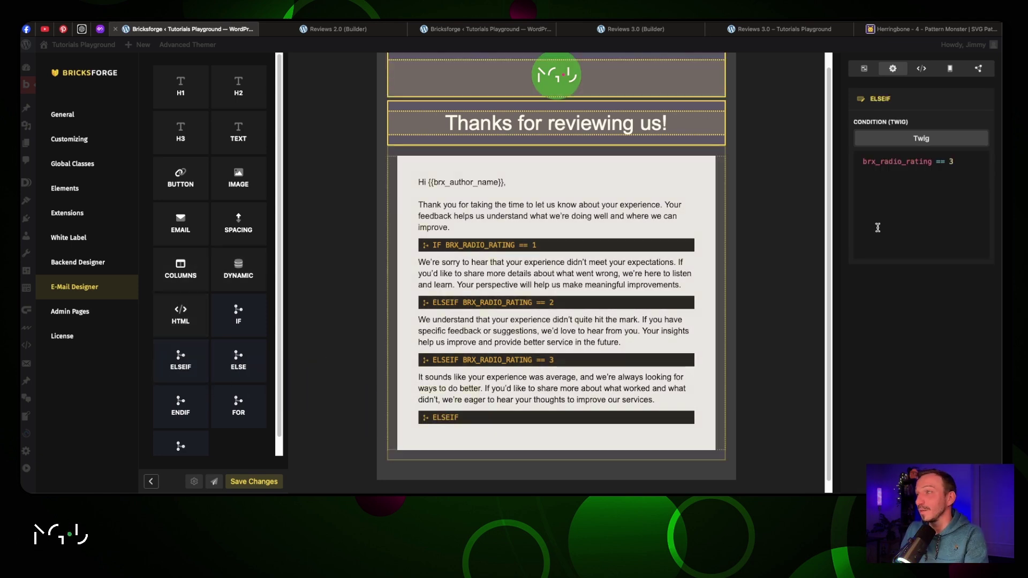
drag(956, 162, 841, 160)
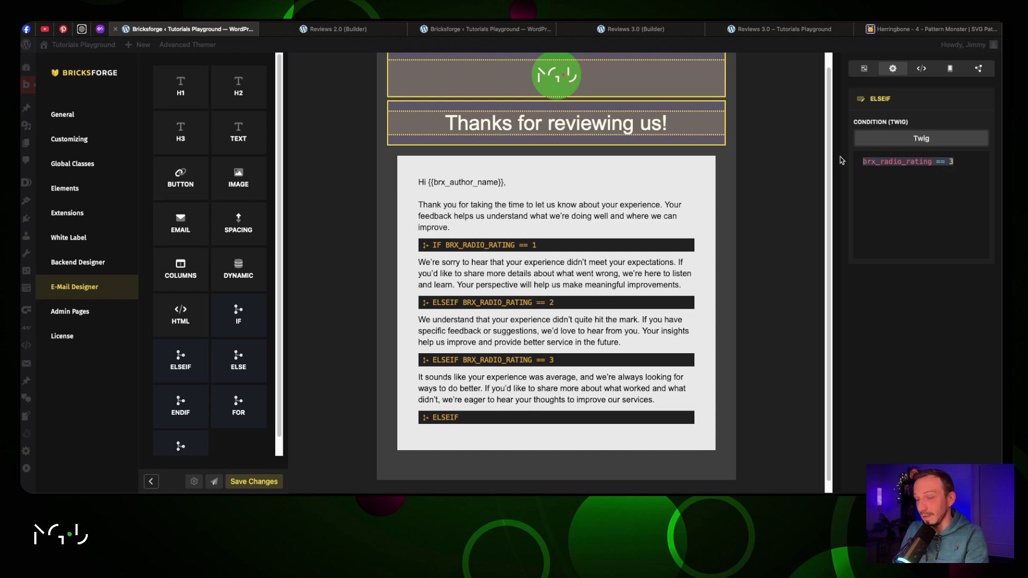
key(ctrl+x)
key(ctrl+v)
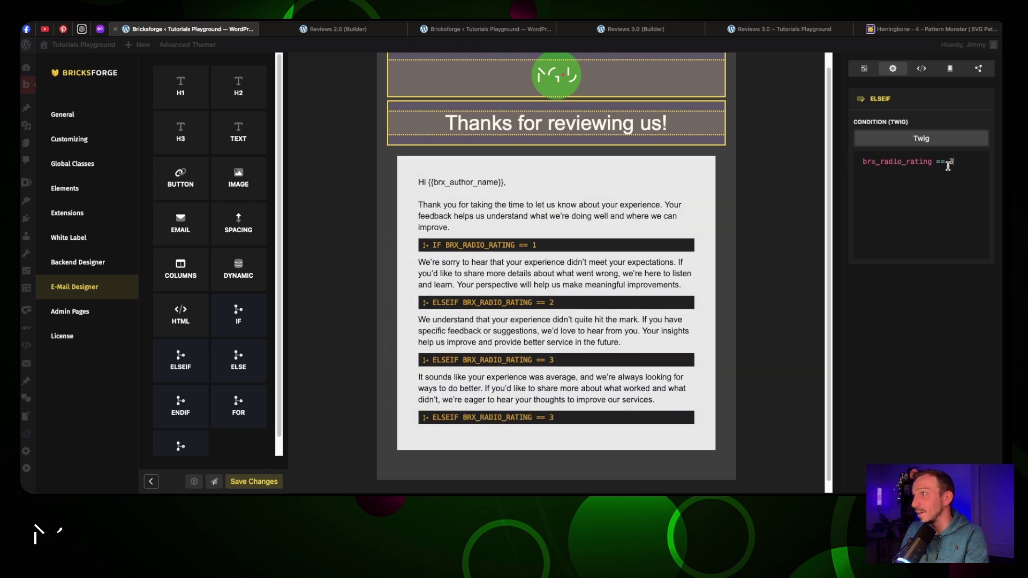
drag(239, 131, 472, 431)
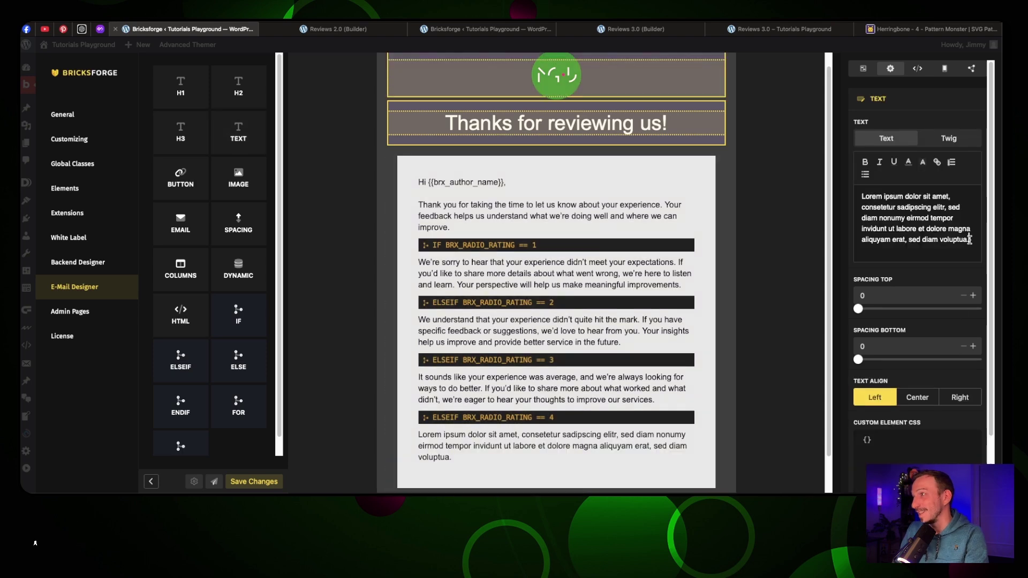
drag(968, 242, 852, 189)
key(ctrl+v)
scroll(662, 146, down, 1)
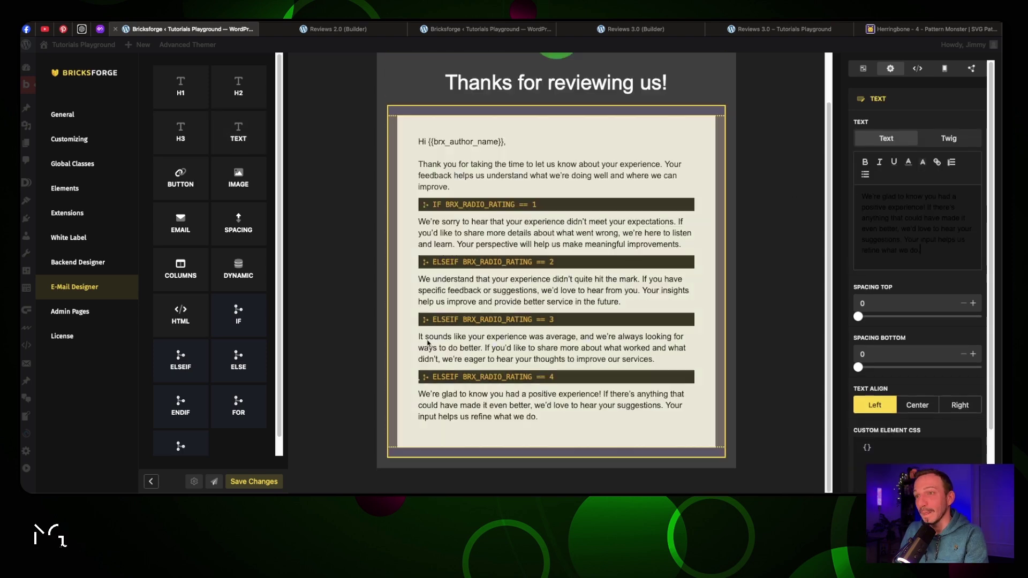
drag(180, 358, 464, 443)
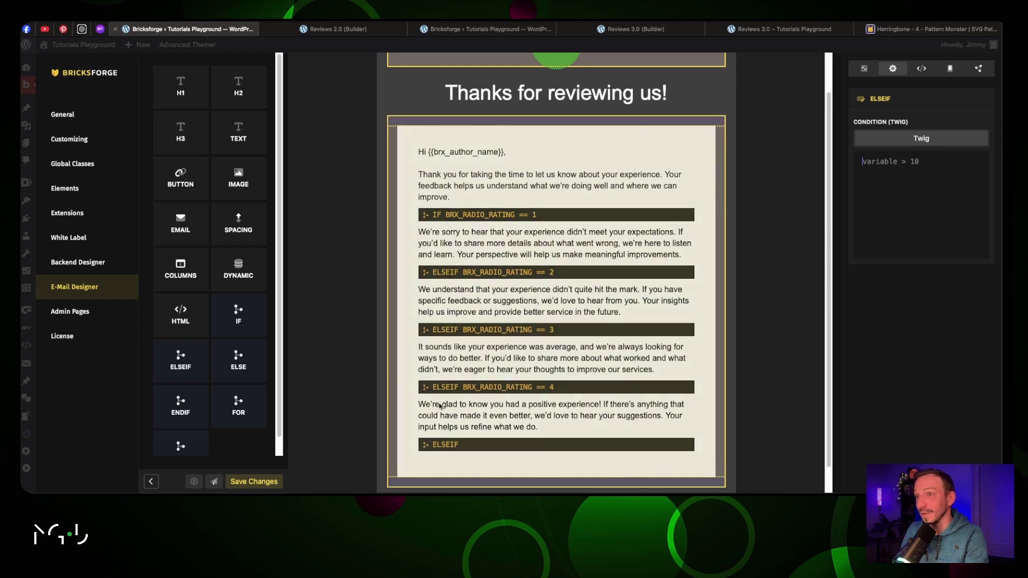
Set the last ELSEIF to brx_radio_rating == 5 and add a text block with the 'We're thrilled…' message
key(ctrl+v)
key(ctrl+a)
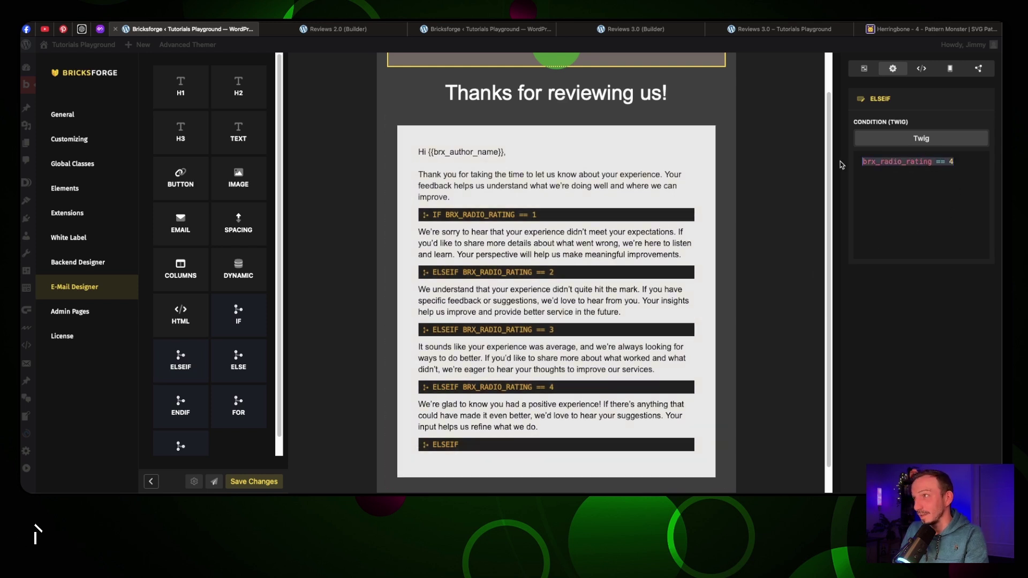
key(ctrl+x)
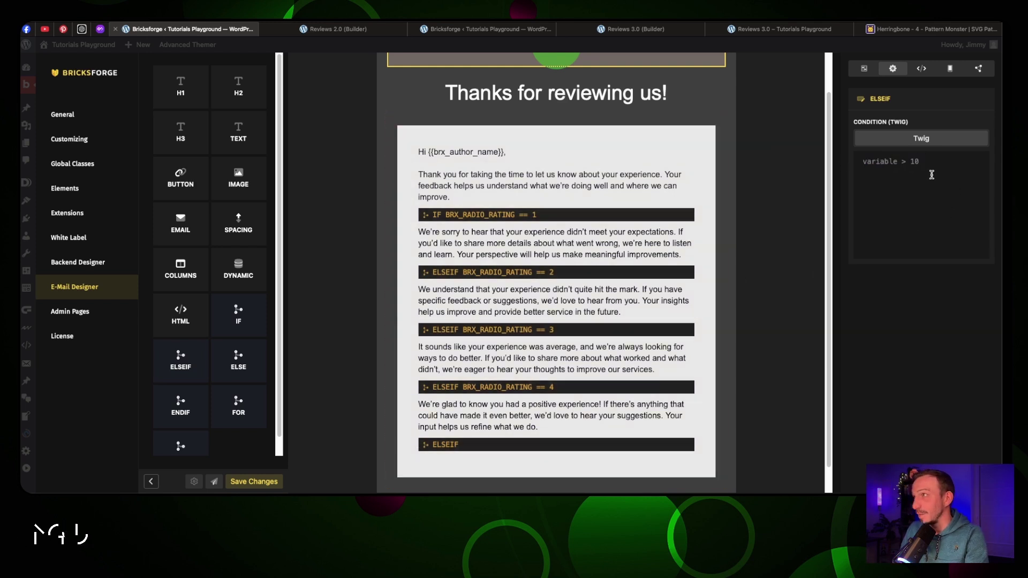
key(ctrl+v)
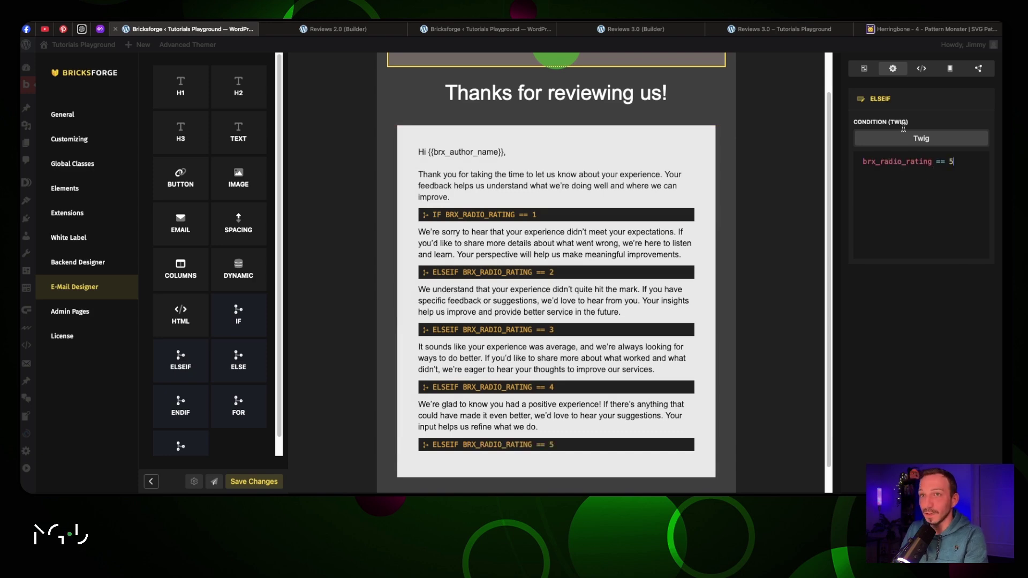
drag(238, 131, 482, 465)
key(ctrl+v)
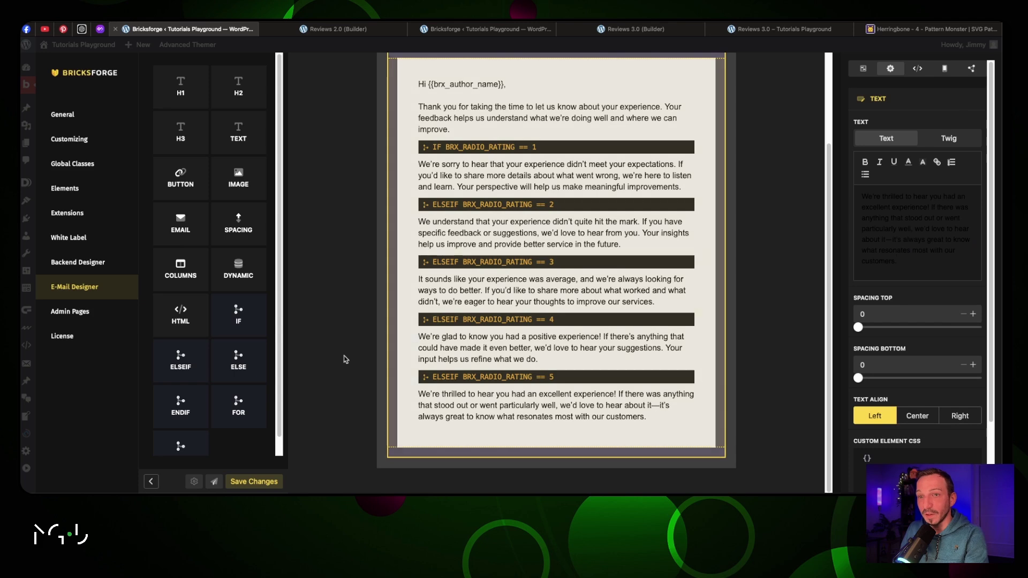
Close the rating branches with an ENDIF block and copy the closing paragraph and sign-off from ChatGPT
scroll(232, 334, down, 1)
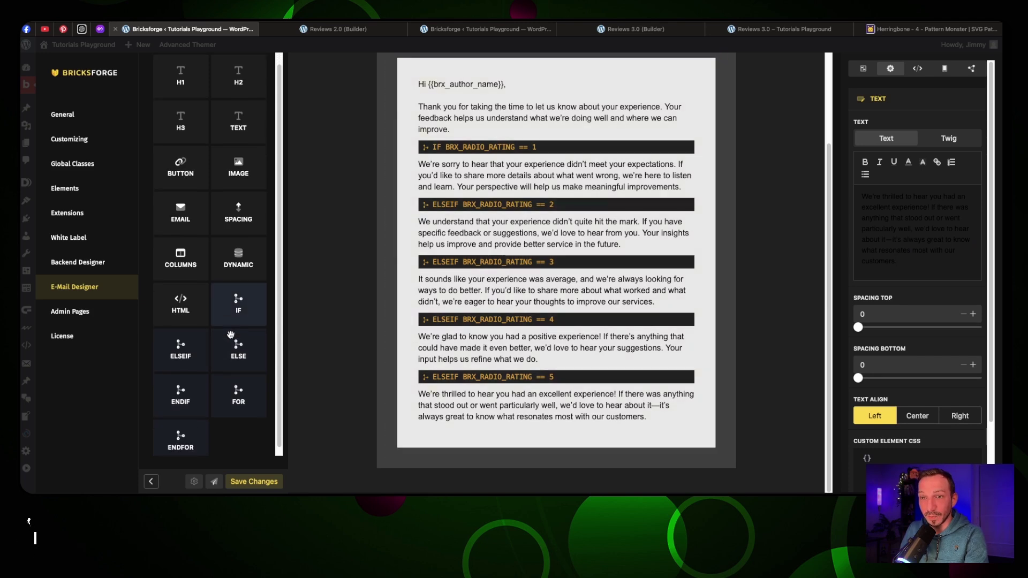
drag(181, 389, 438, 438)
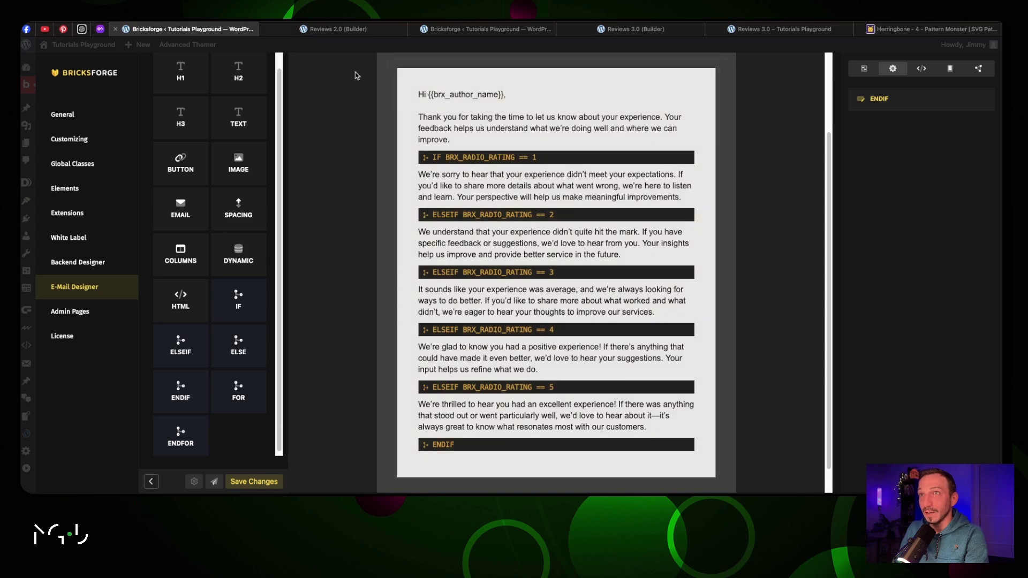
click(83, 30)
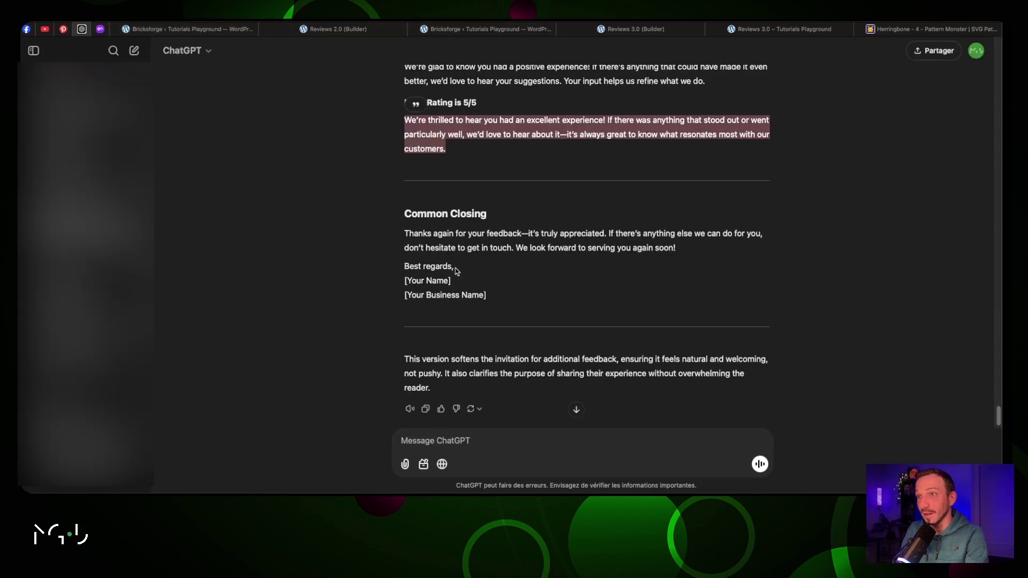
drag(456, 271, 404, 233)
Add a text block after ENDIF with the closing thanks and 'Best regards, The MGD Support Team', then save
click(187, 29)
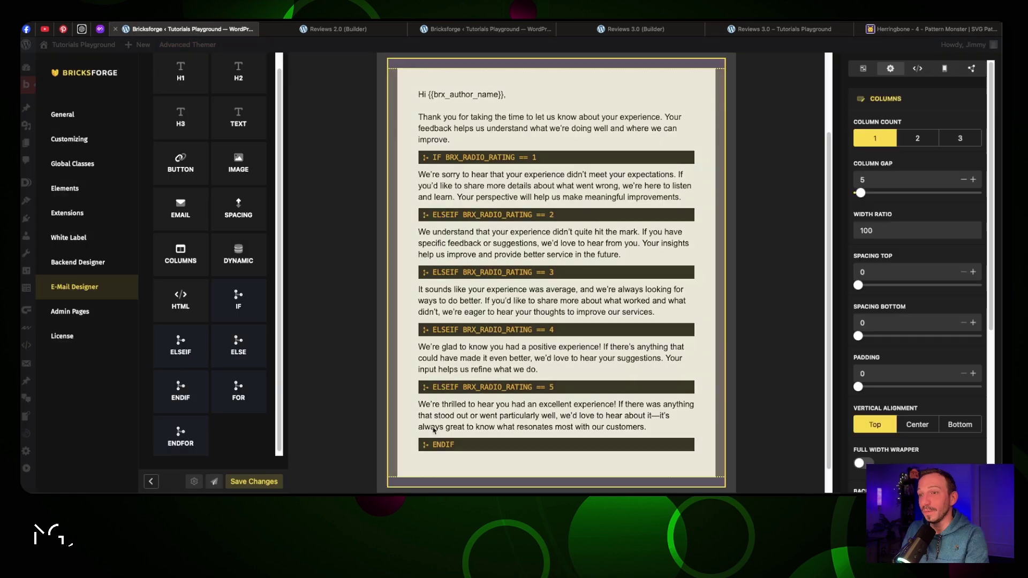
drag(238, 119, 472, 443)
drag(970, 241, 853, 199)
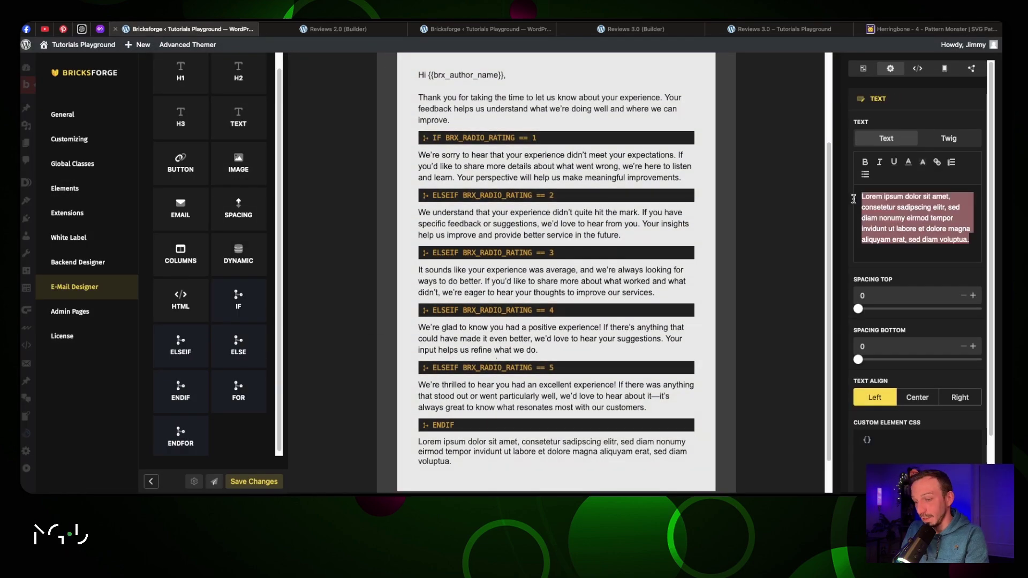
key(ctrl+v)
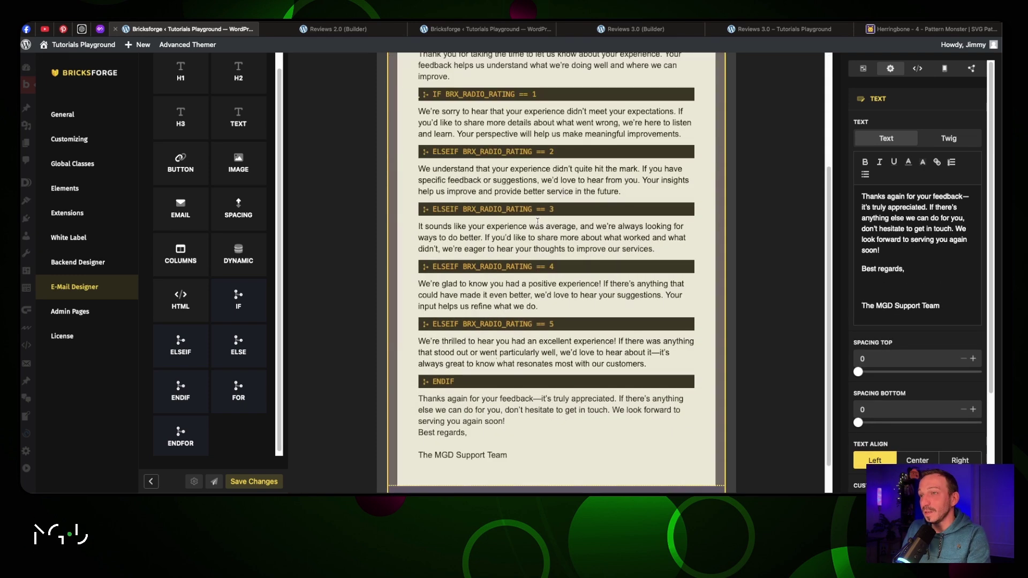
scroll(538, 225, down, 2)
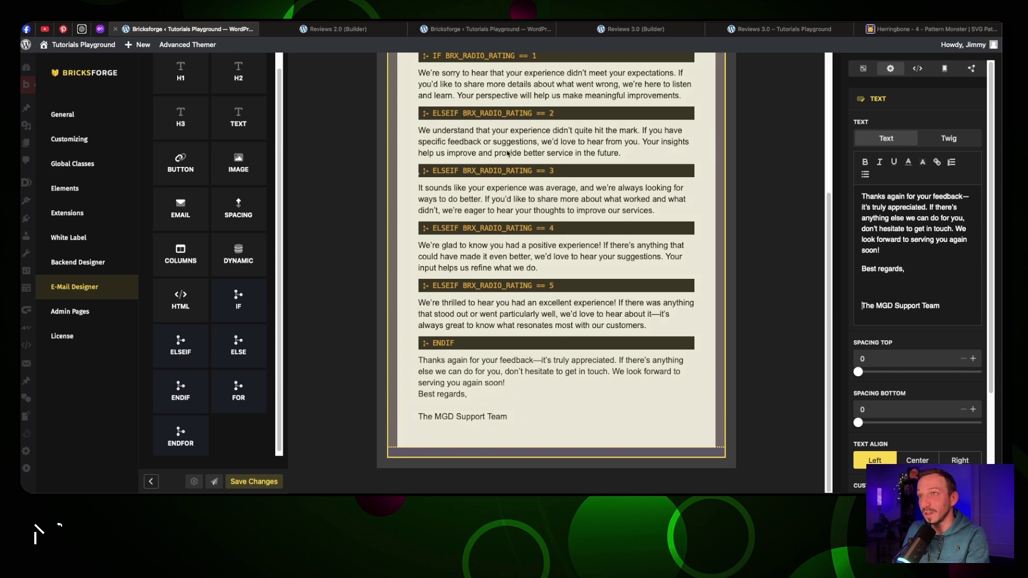
click(262, 483)
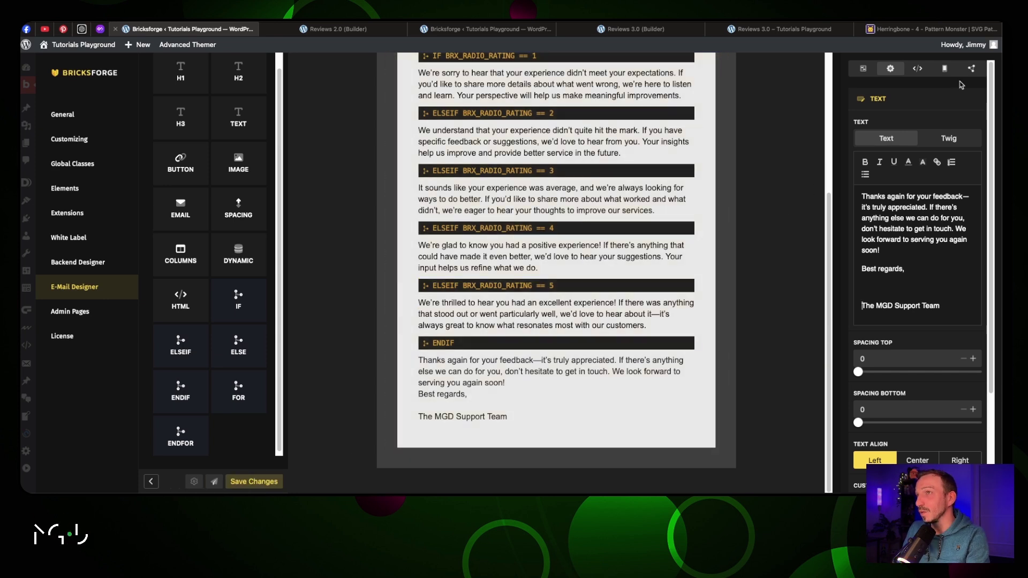
Add a Specific Bricks Form template condition and place the cursor in its Form ID field
click(972, 70)
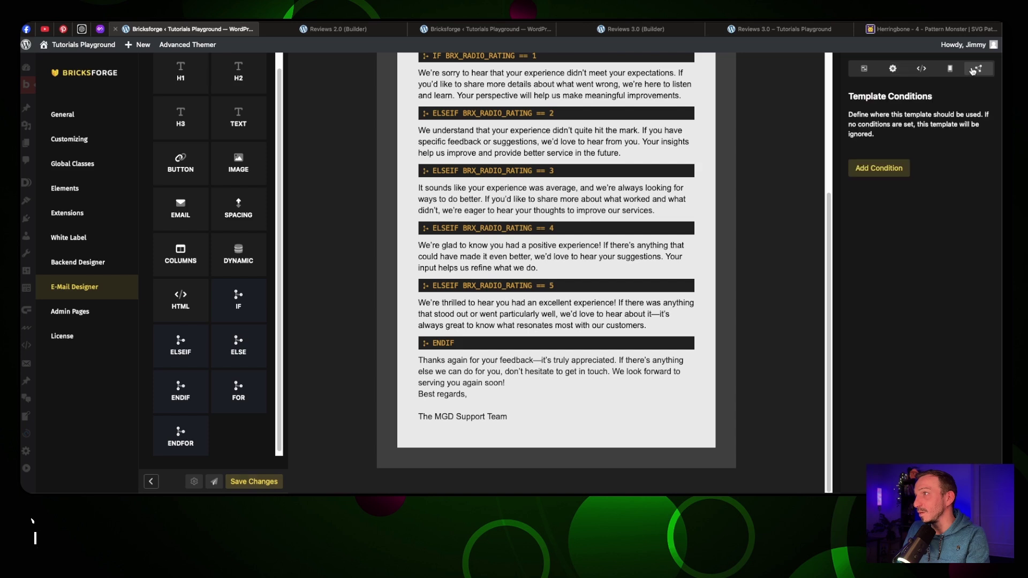
click(879, 169)
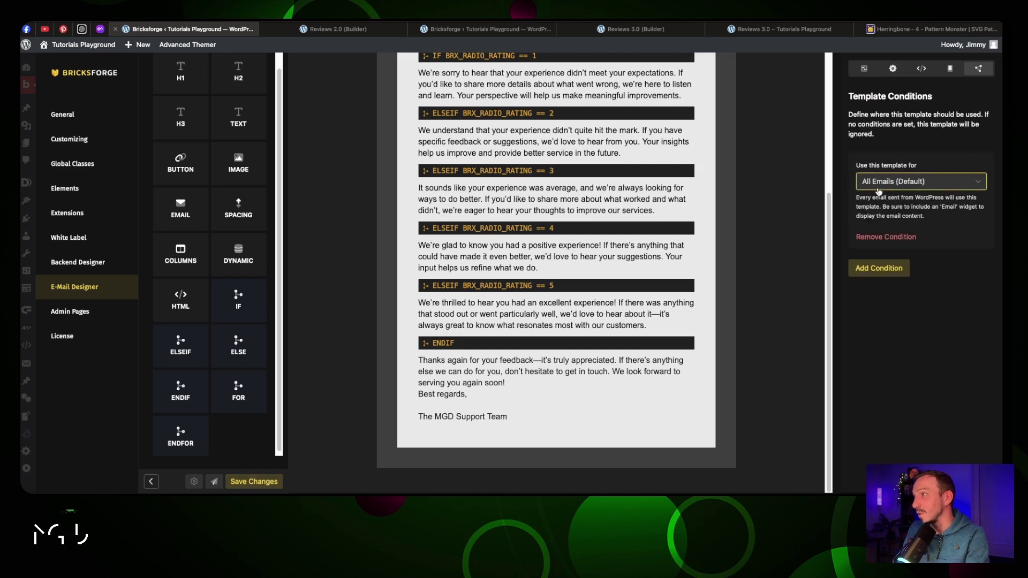
click(902, 184)
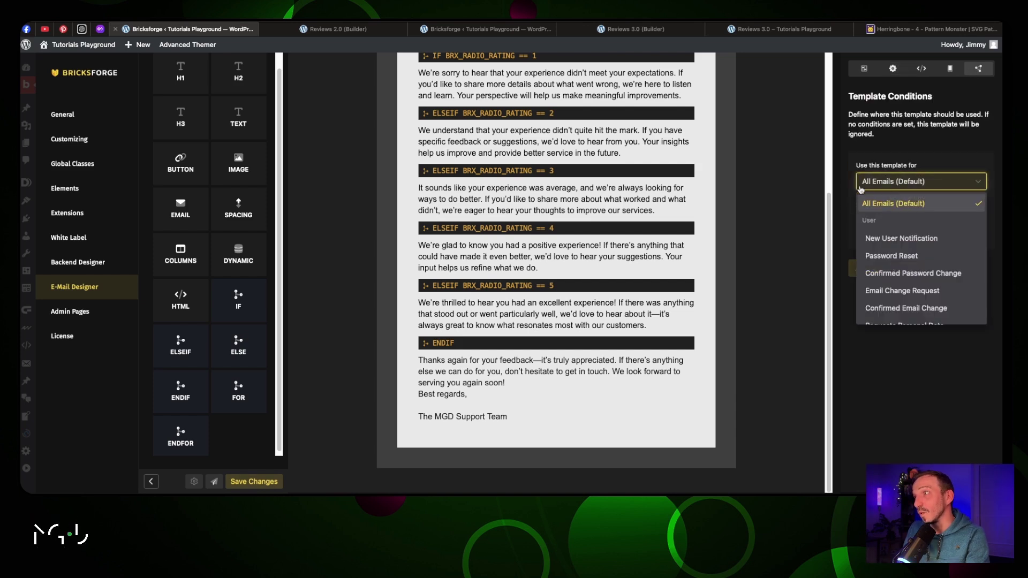
scroll(911, 221, down, 5)
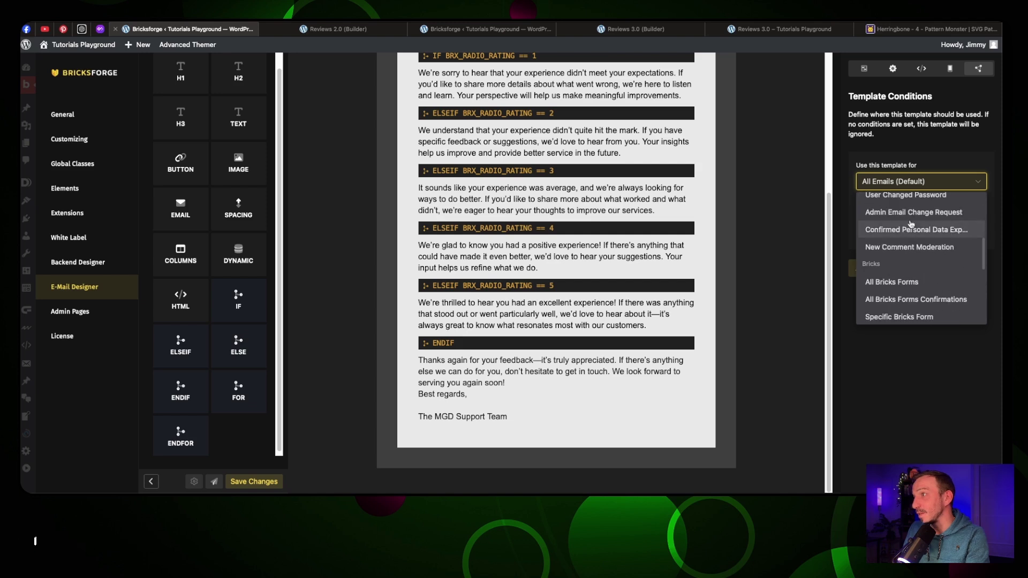
click(917, 294)
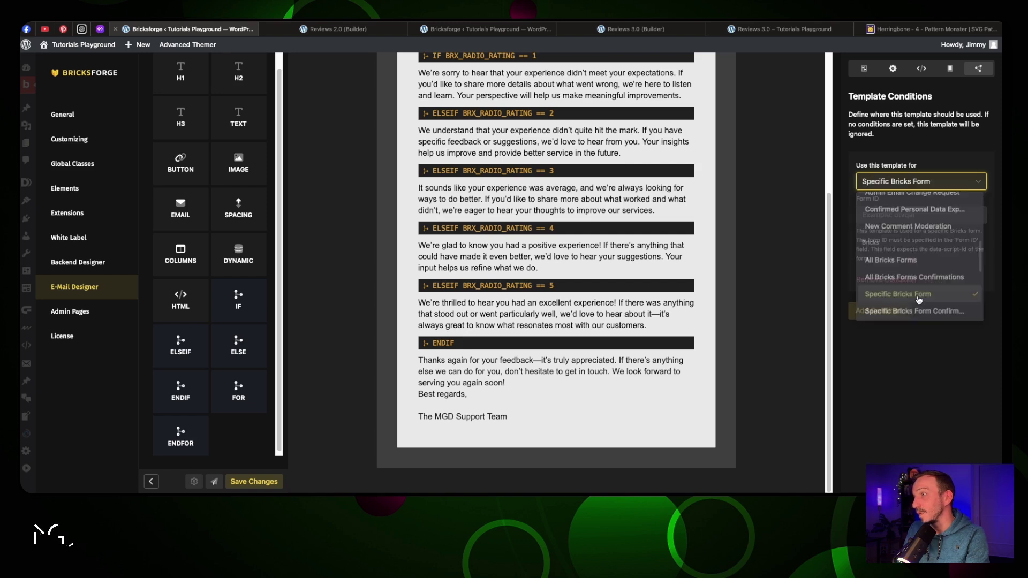
click(888, 216)
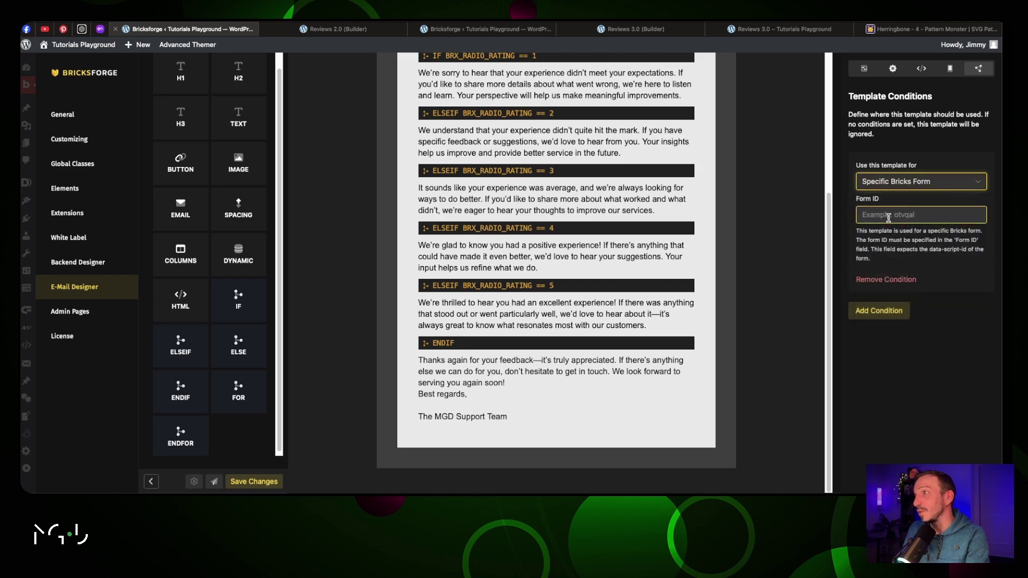
On the Reviews 3.0 builder page, select the Pro Forms review form and reveal its element ID #brxe-rxjamr
click(648, 29)
click(585, 167)
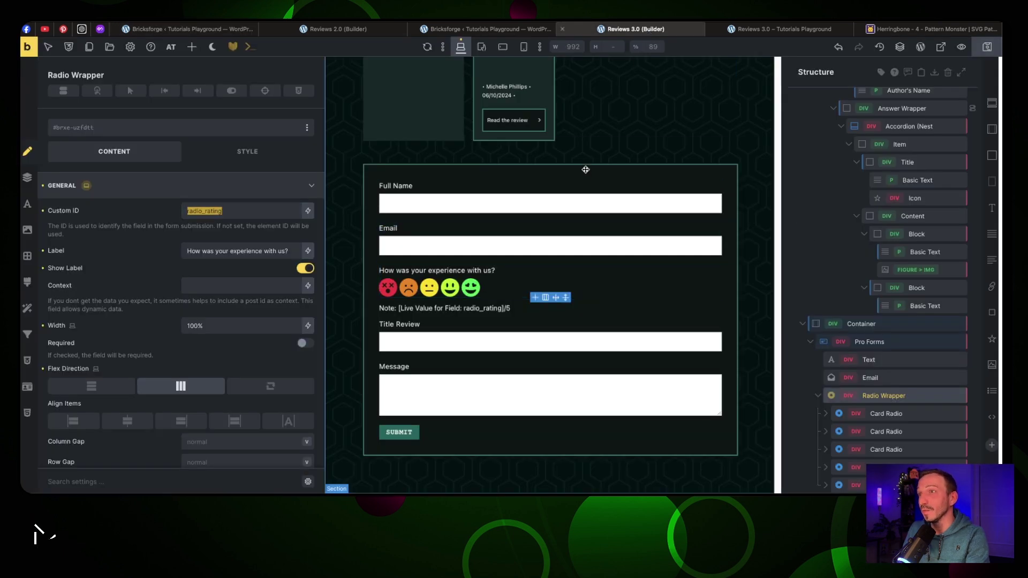
click(556, 266)
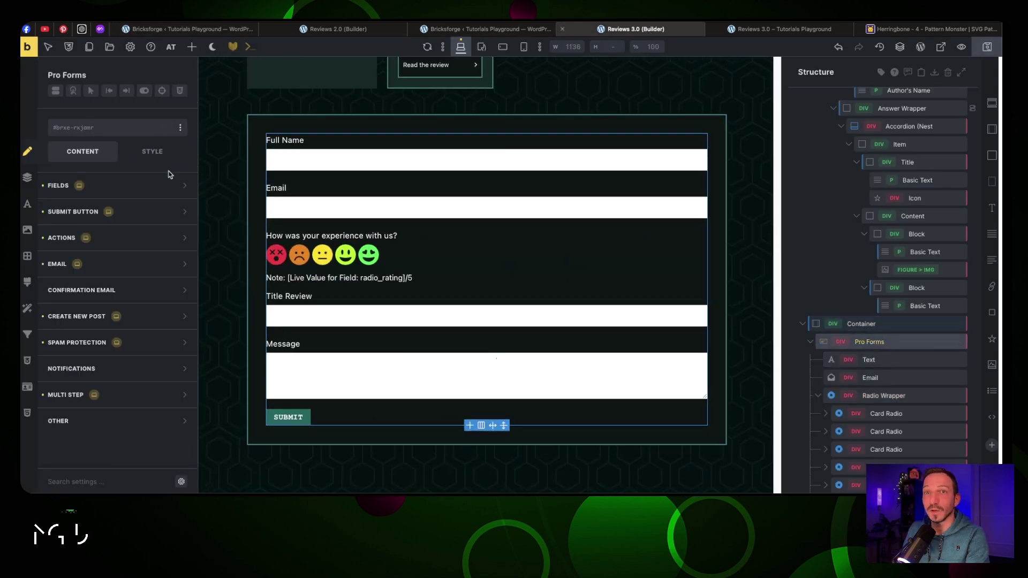
click(152, 187)
click(113, 187)
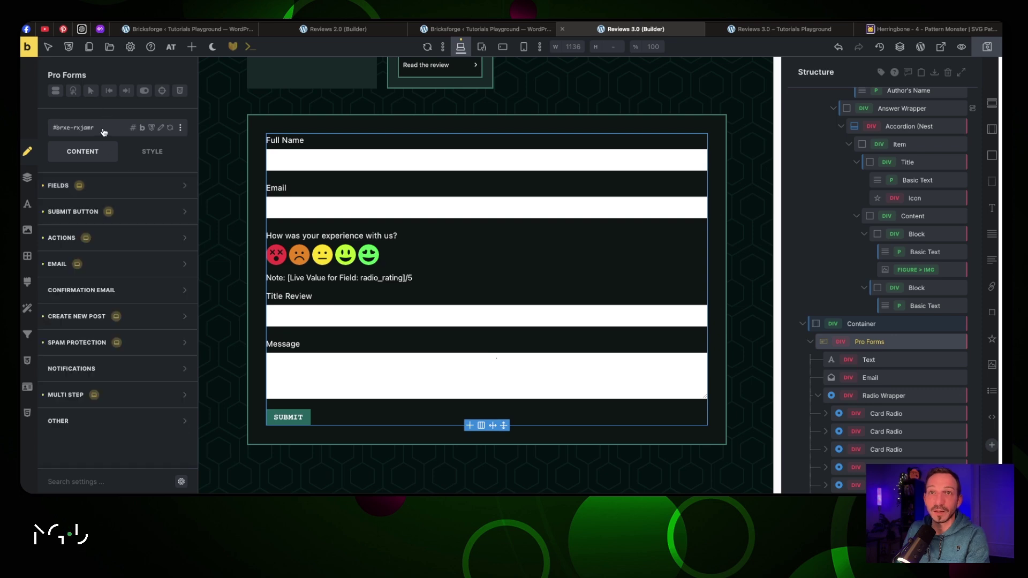
click(93, 131)
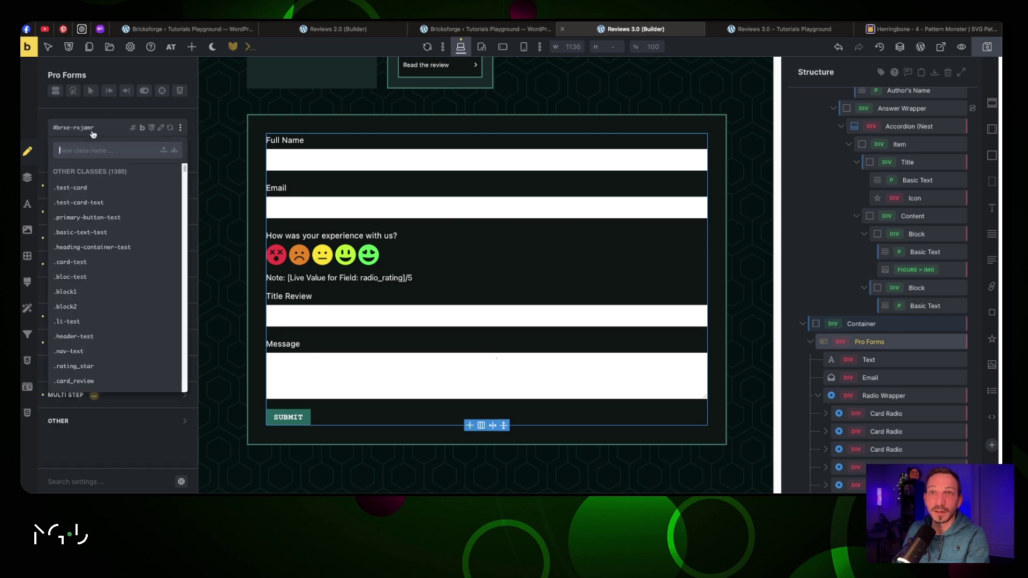
Enter the copied form ID as rxjamr in the Form ID condition, without the #brxe- prefix, and save
click(133, 129)
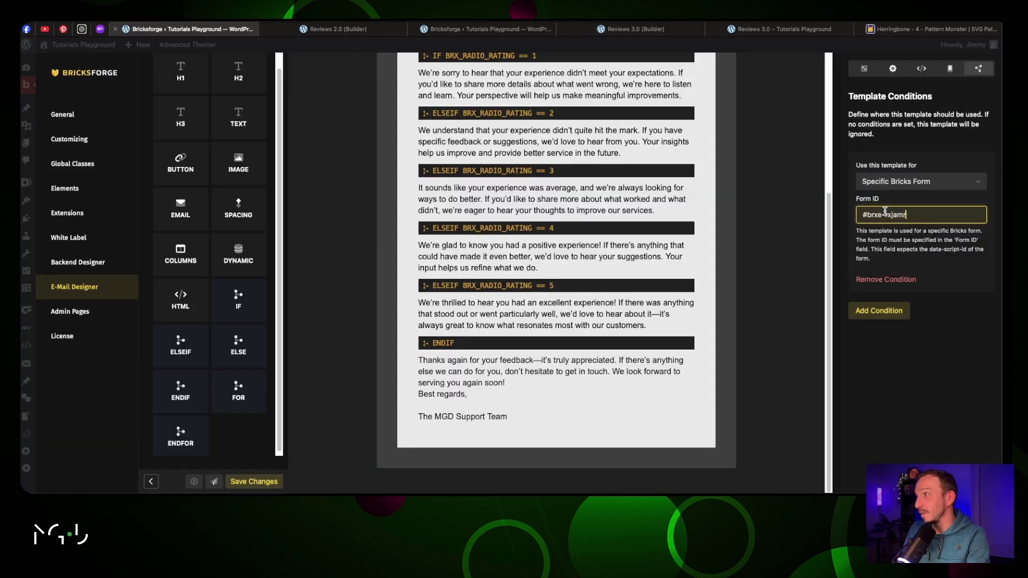
drag(883, 215, 844, 216)
key(BackSpace)
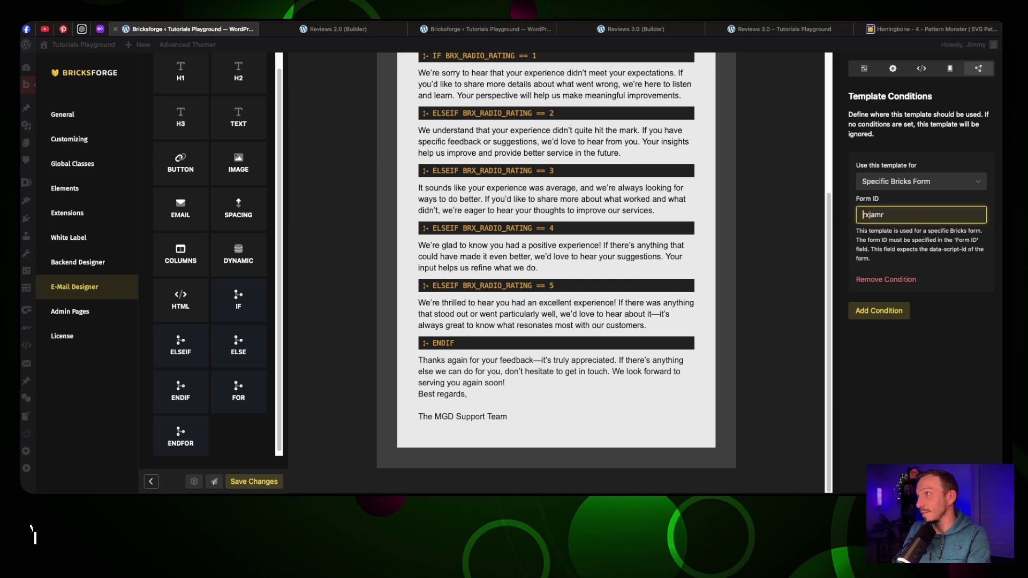
click(991, 172)
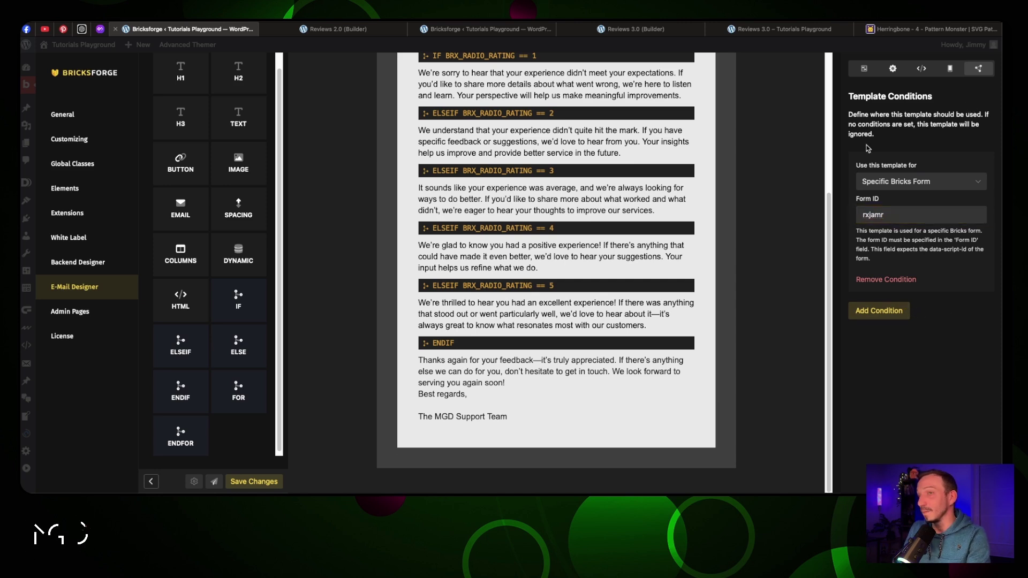
click(250, 483)
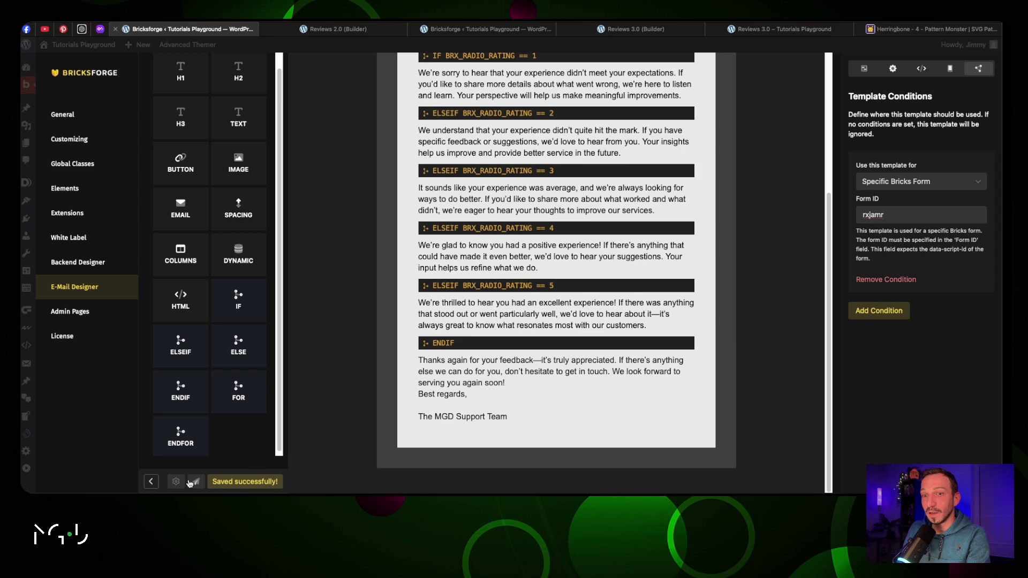
On the live Reviews 3.0 page, fill in the reviewer's full name and e-mail
click(151, 482)
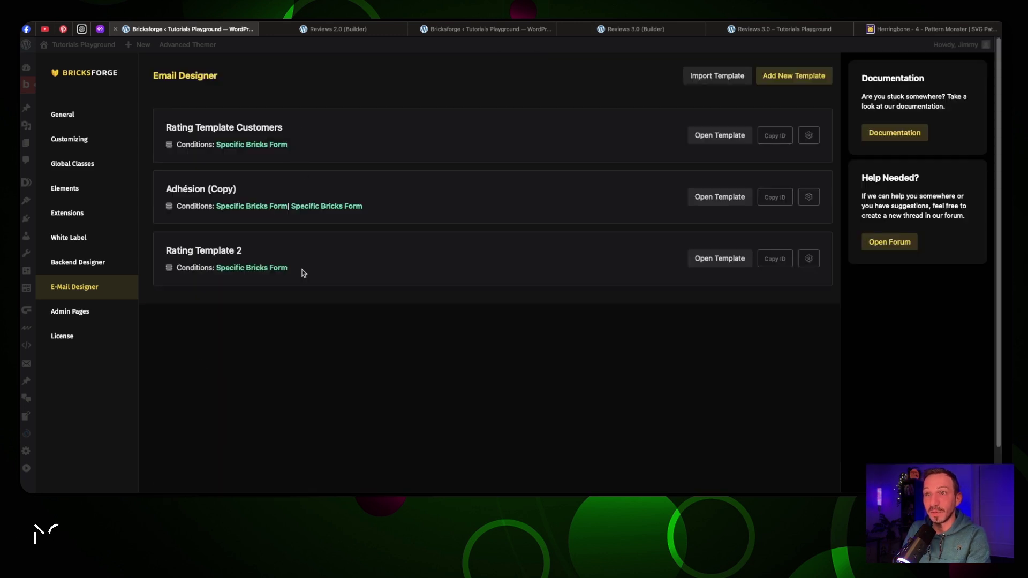
click(779, 29)
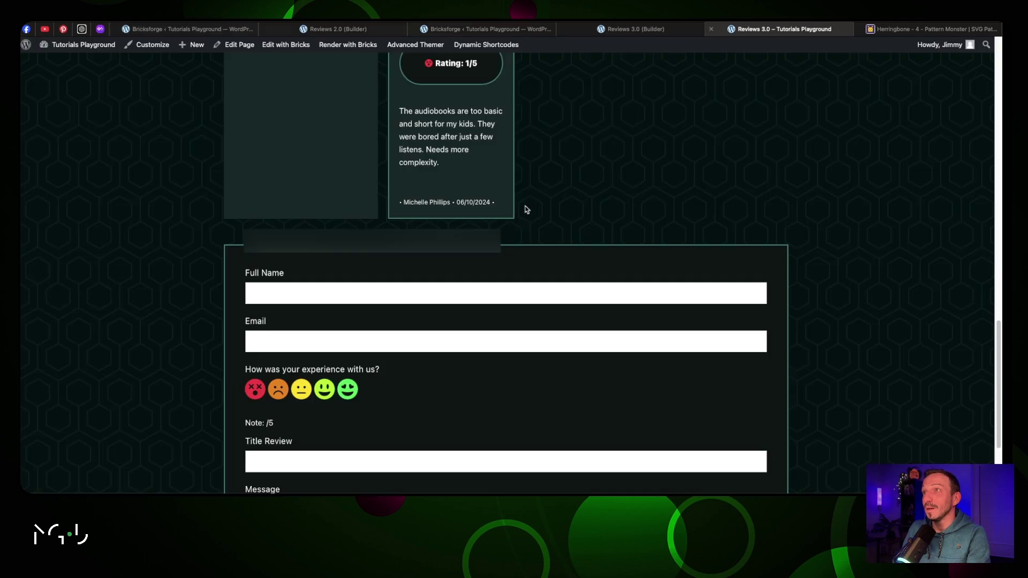
scroll(527, 204, down, 2)
click(372, 194)
text(Jimmy T)
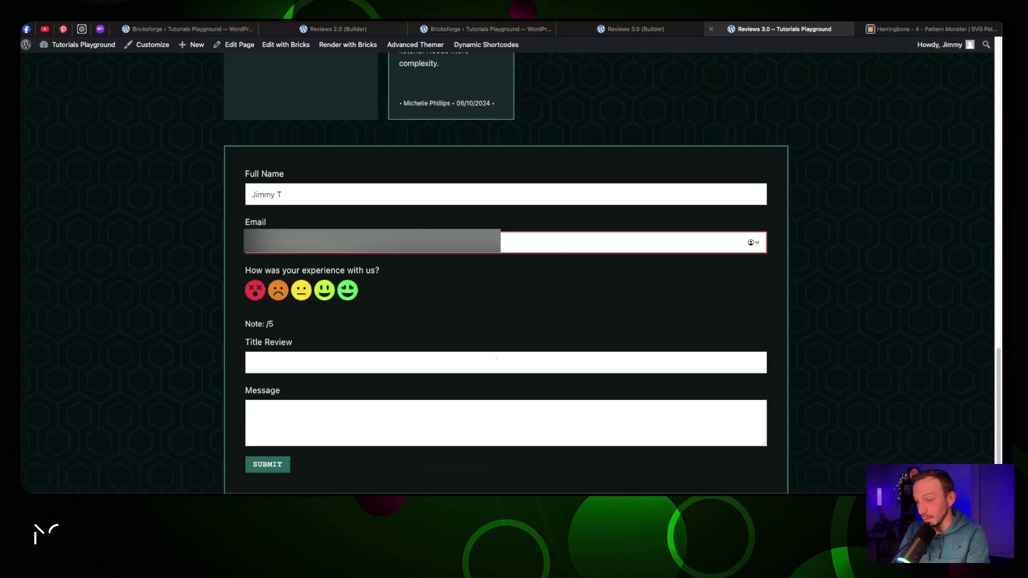
click(277, 290)
Rate 2/5, title the review 'Bad Bad Bad', write a do-not-recommend message, and submit it
click(282, 362)
text(Bad Bad Bad)
click(375, 422)
text(I can't, it's too bad as a service, do not RECOMMEND at all!)
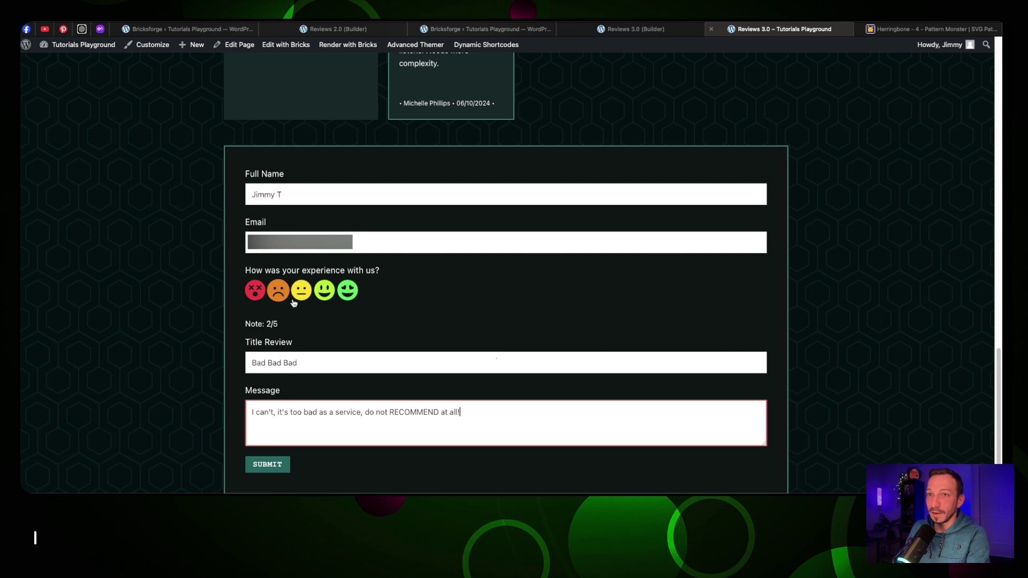
double_click(273, 323)
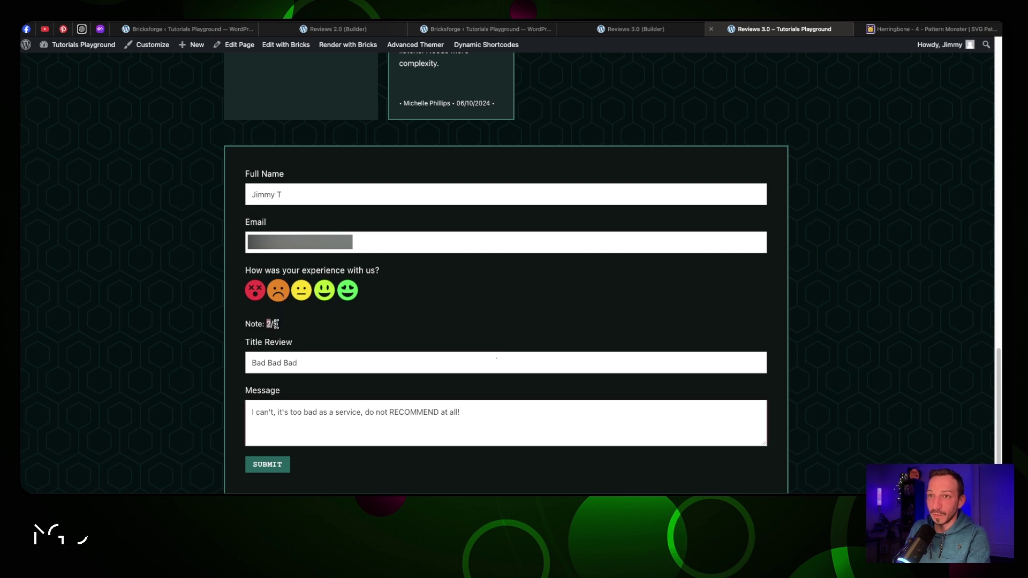
click(275, 465)
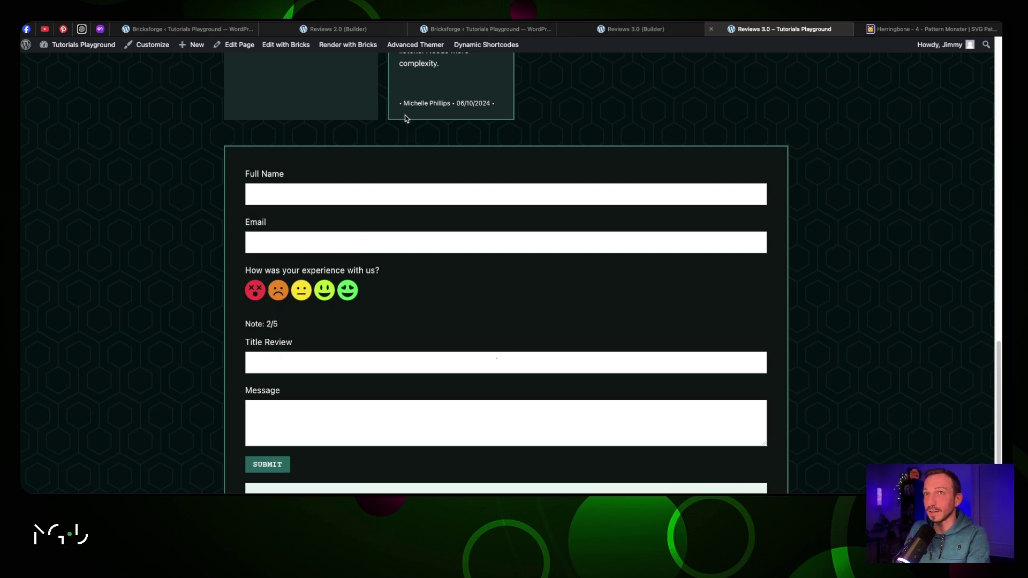
Reopen Rating Template 2 in Bricksforge Email Designer and start a new browser tab
click(208, 30)
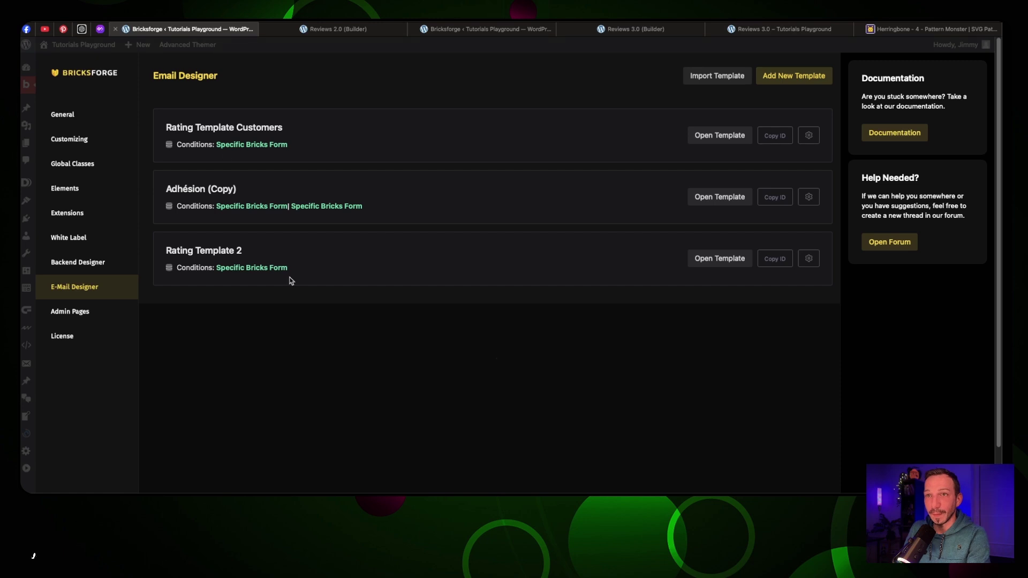
click(708, 259)
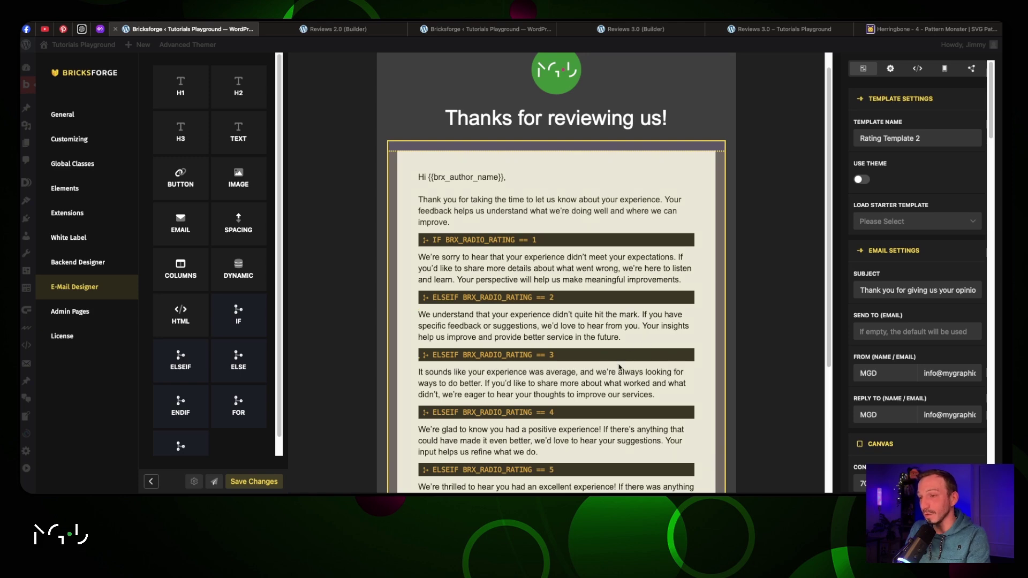
scroll(620, 367, down, 3)
scroll(509, 422, up, 4)
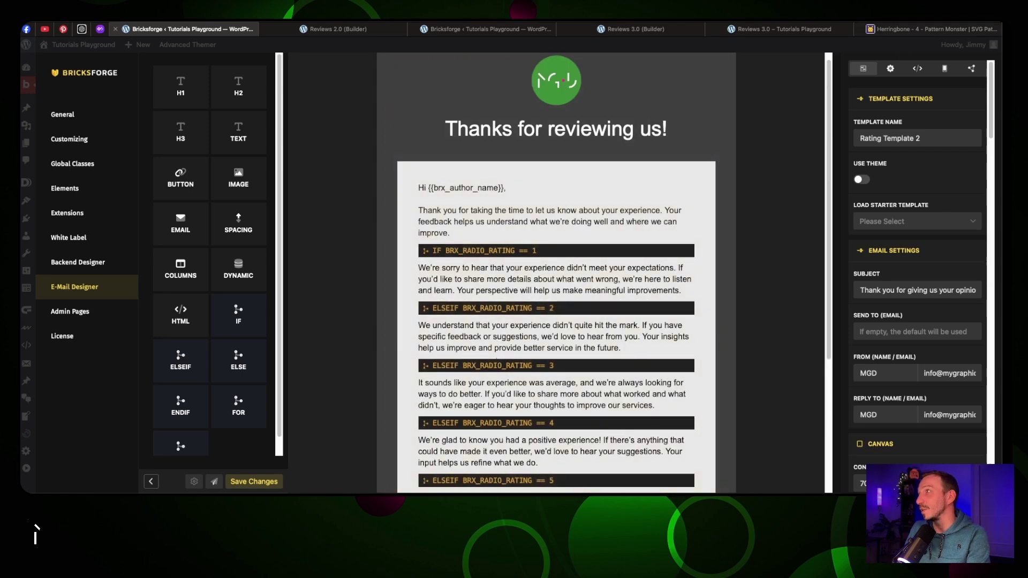
key(super+t)
Check the newest 'Thank you for giving us your opinion' email in Gmail, showing only the rating-2 paragraph
text(jim)
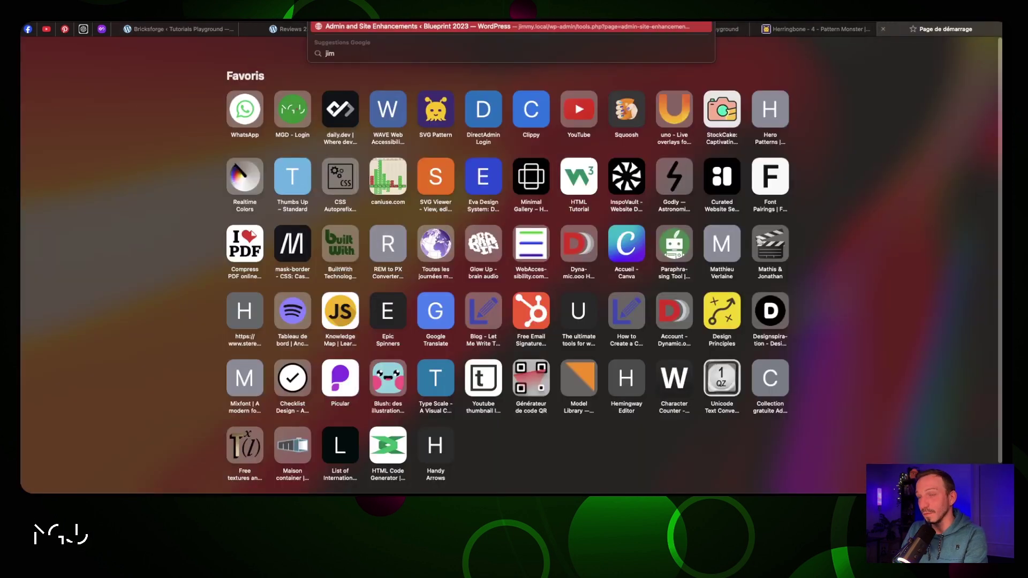
text(my)
key(Escape)
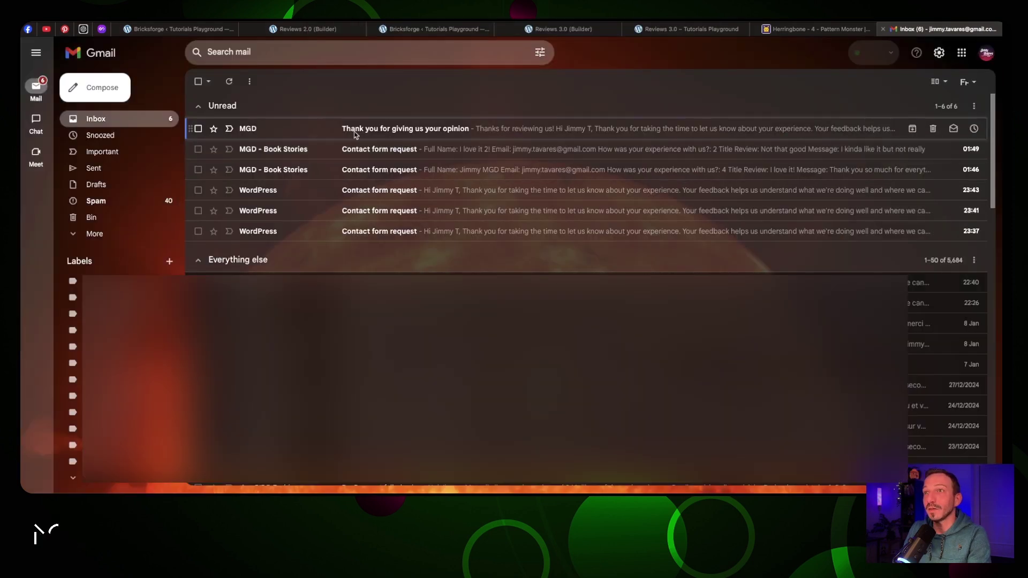
click(511, 130)
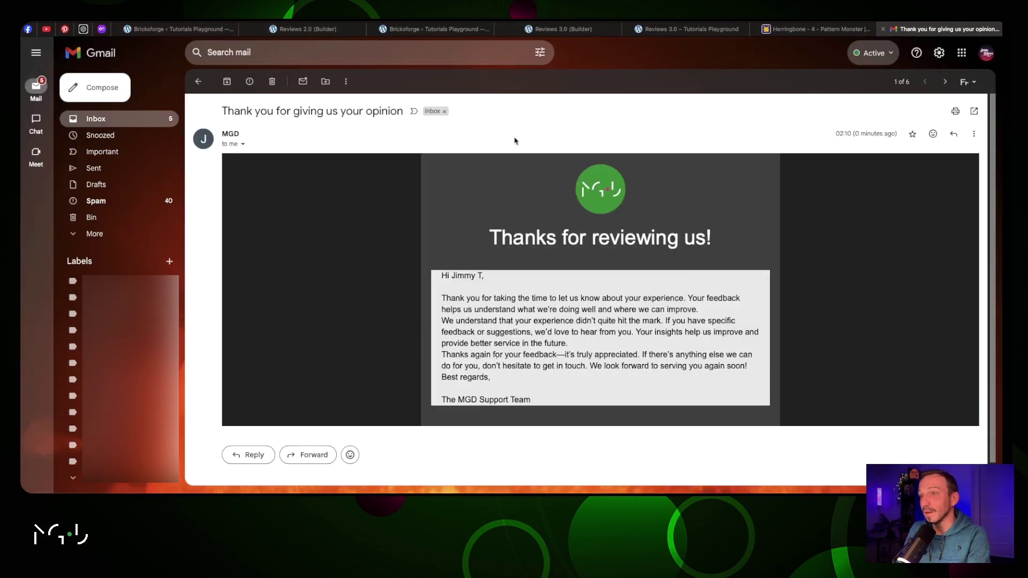
scroll(516, 140, down, 1)
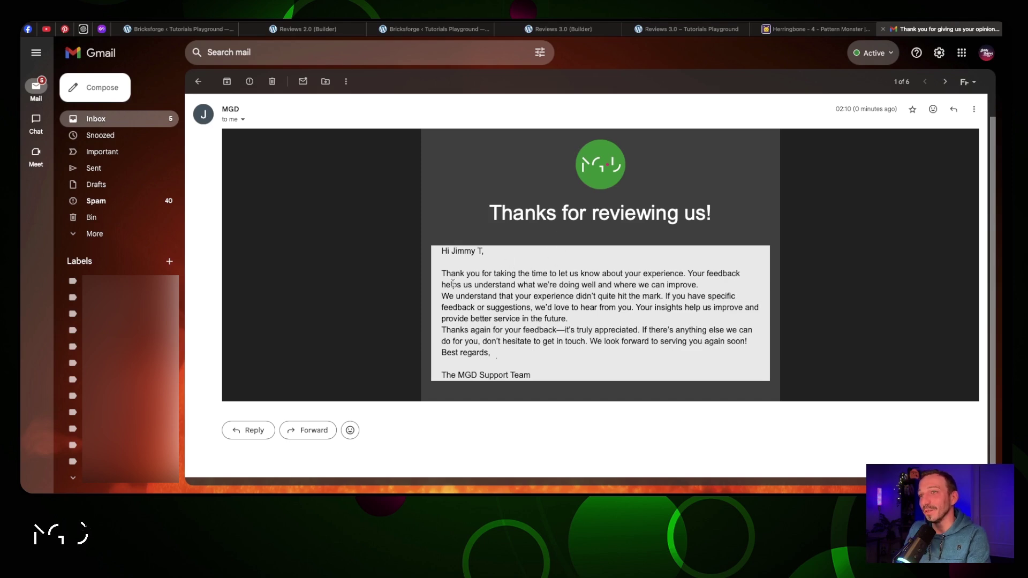
click(182, 29)
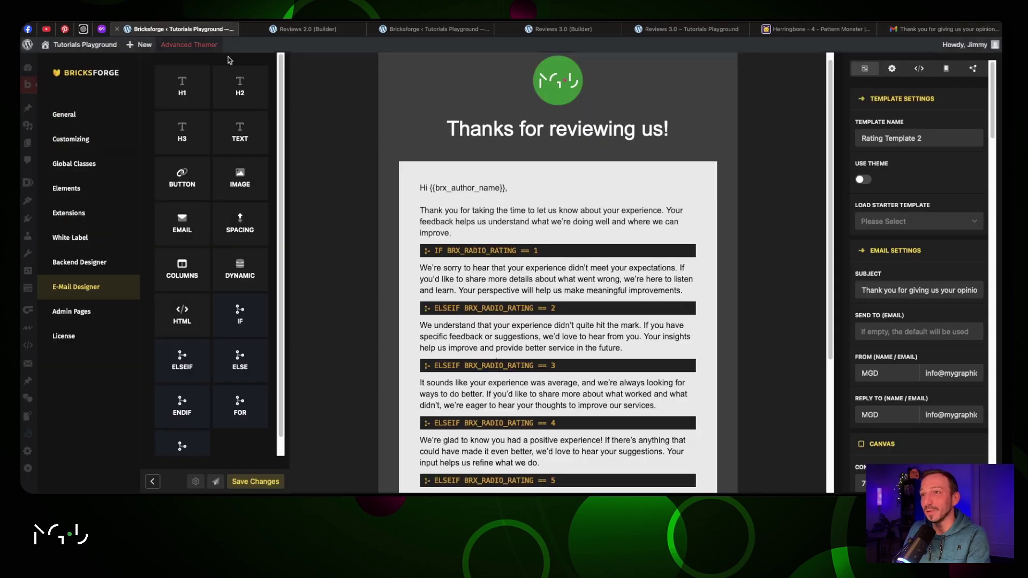
Replace the columns block's custom 'padding: 20px;' CSS with a Padding setting of 50 and save
click(613, 168)
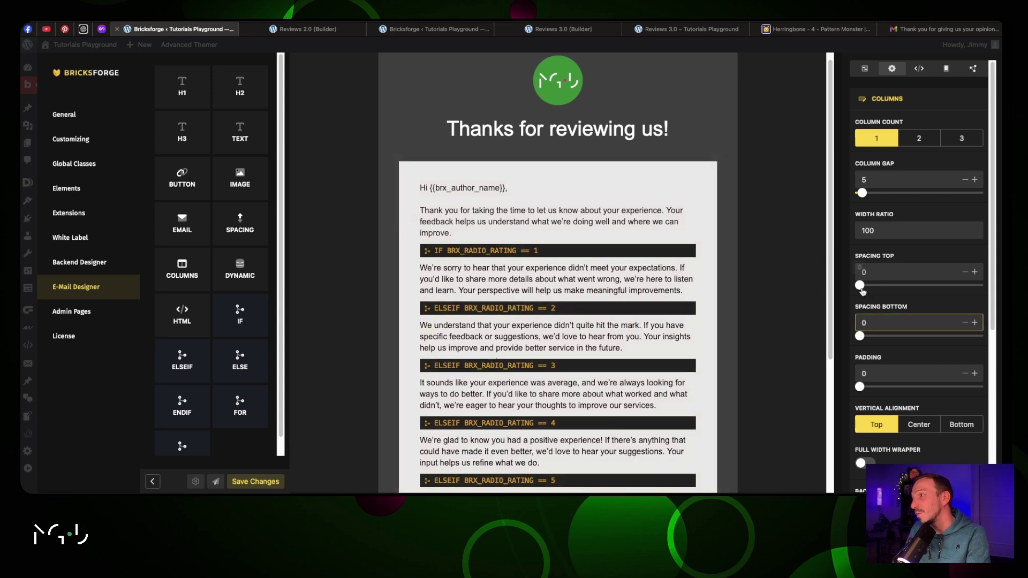
scroll(907, 402, down, 5)
drag(907, 402, 845, 384)
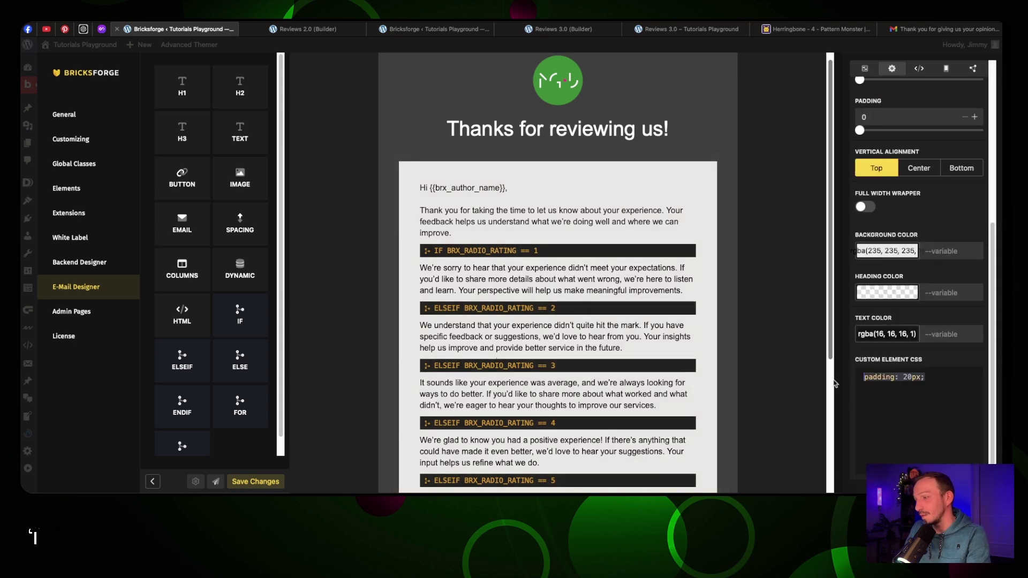
key(BackSpace)
scroll(873, 216, up, 4)
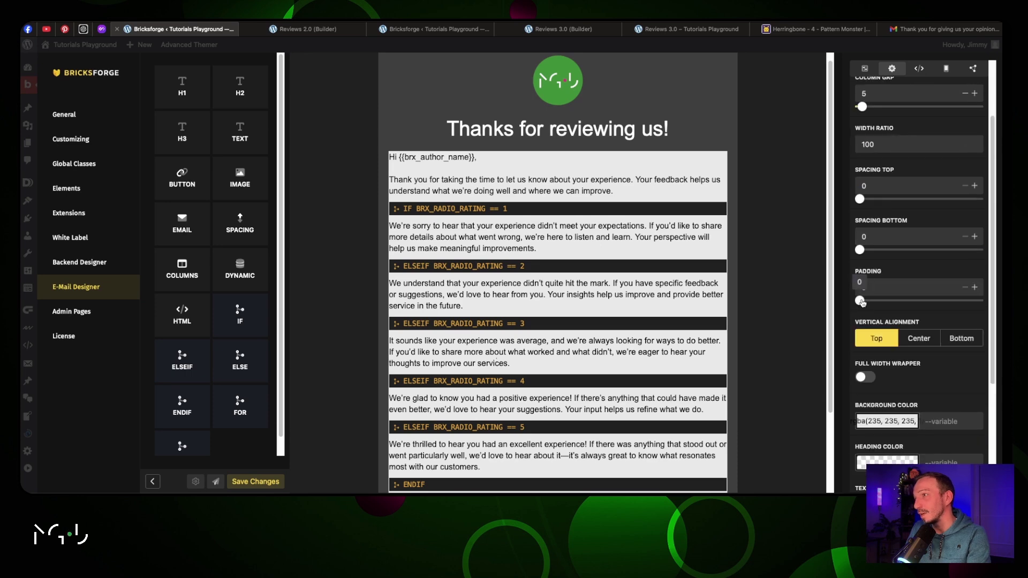
drag(860, 301, 900, 304)
scroll(888, 284, down, 4)
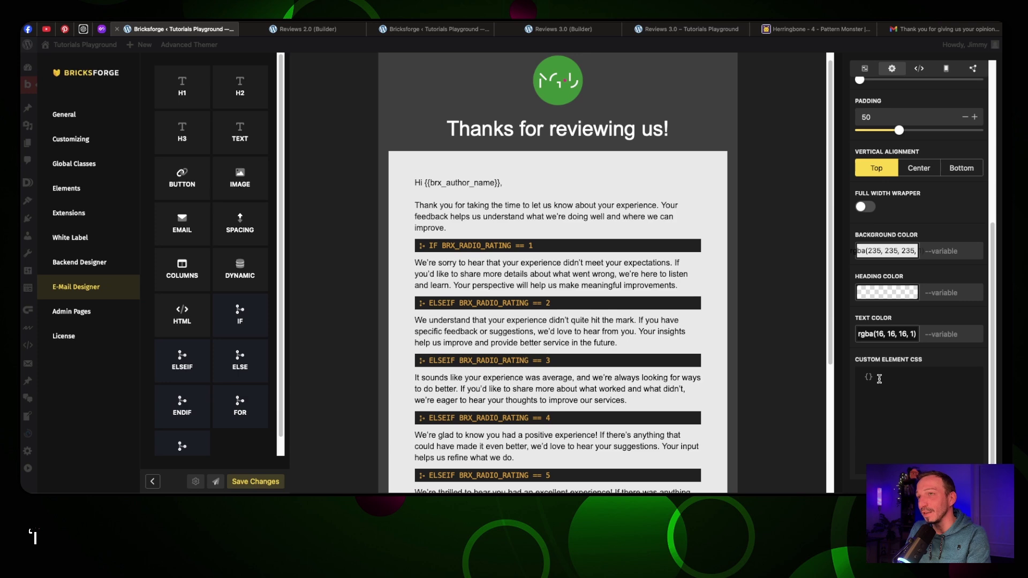
scroll(957, 104, up, 4)
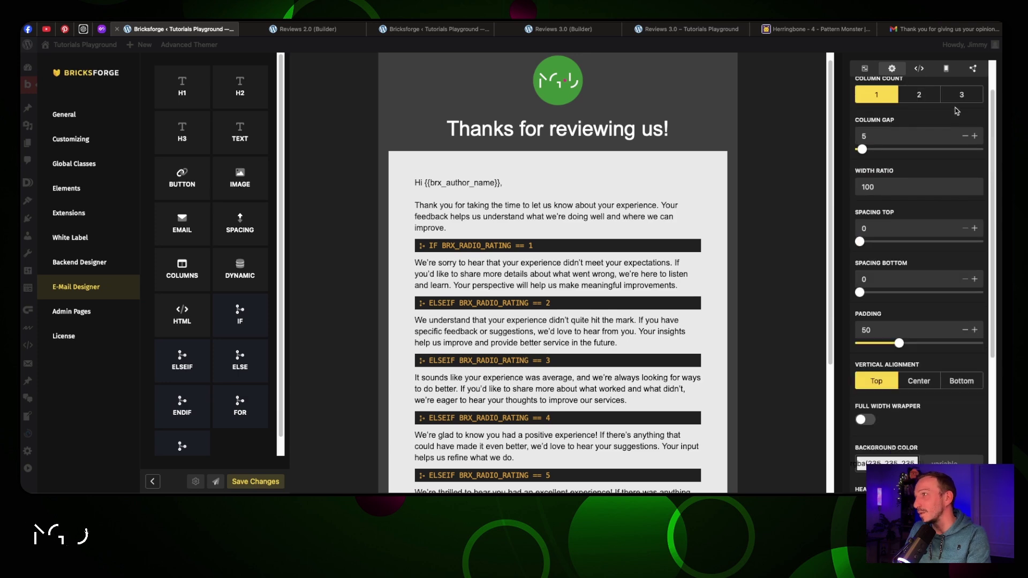
click(252, 485)
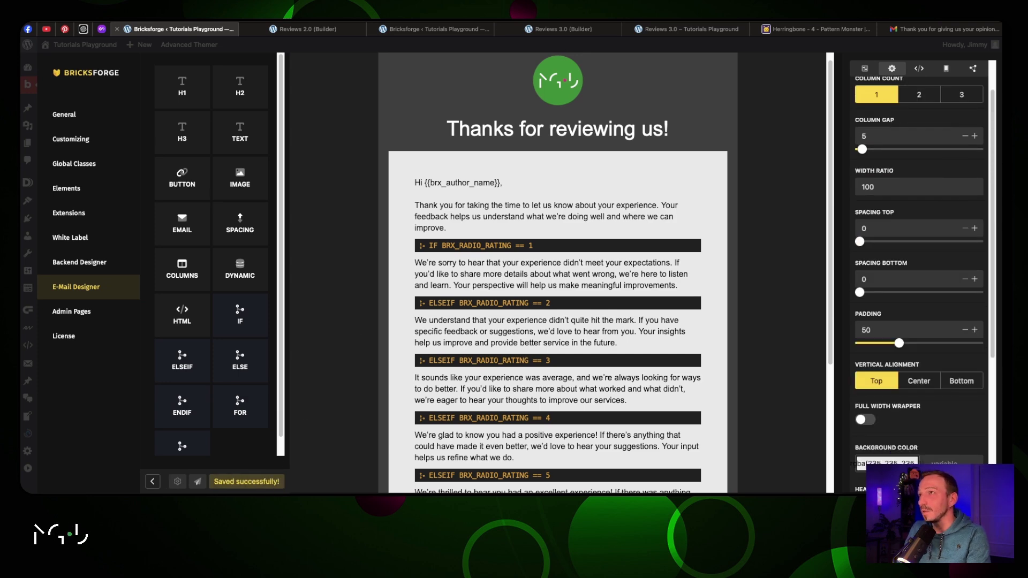
Inspect the received email in Gmail, noting the rating-2 sentence runs into the other paragraphs unspaced
click(887, 29)
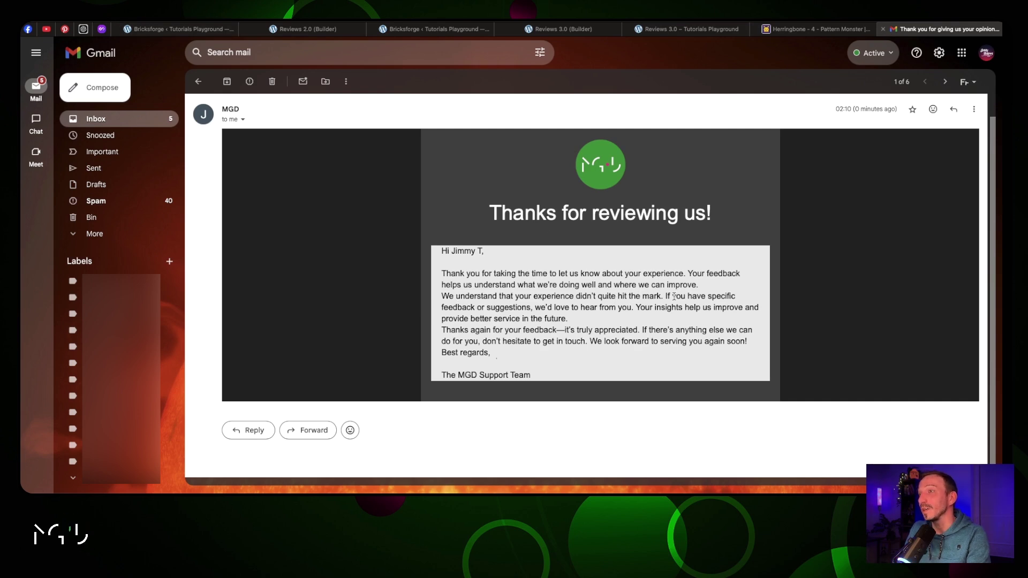
drag(636, 294, 451, 293)
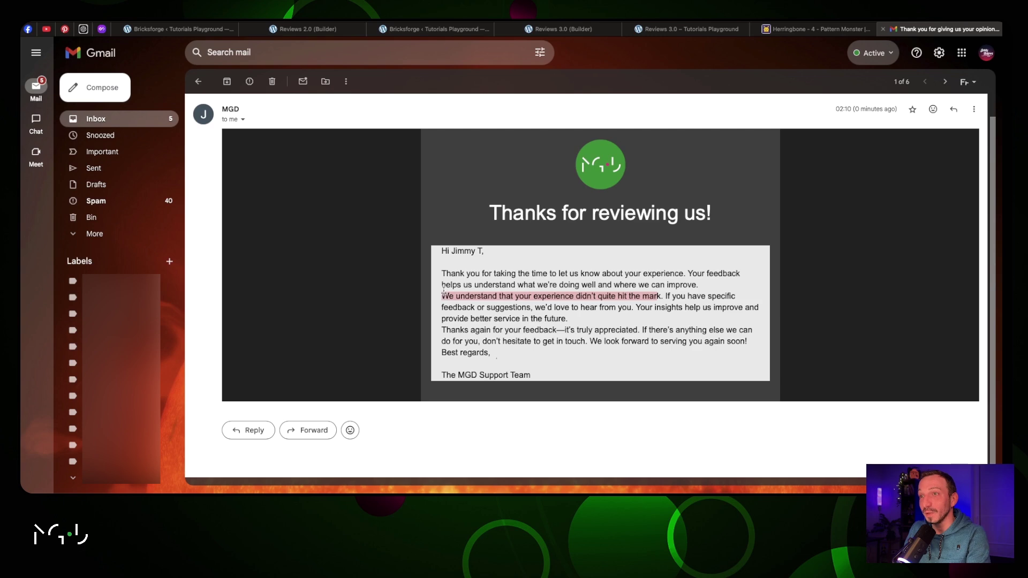
click(443, 293)
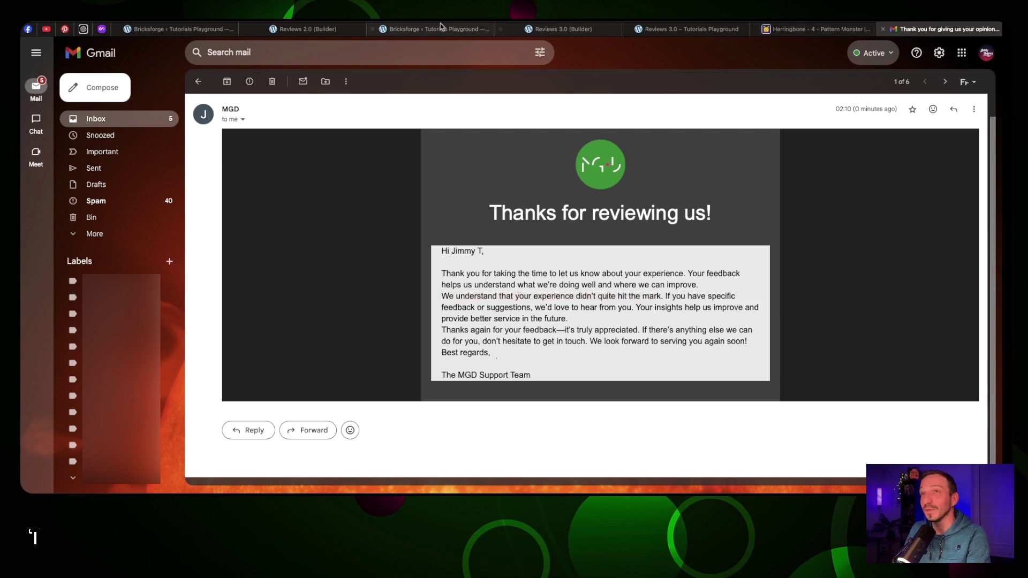
click(215, 31)
Submit a 5/5 review titled 'Looooooved it so much!' with message 'Great services, can't recommend it enough.'
click(562, 29)
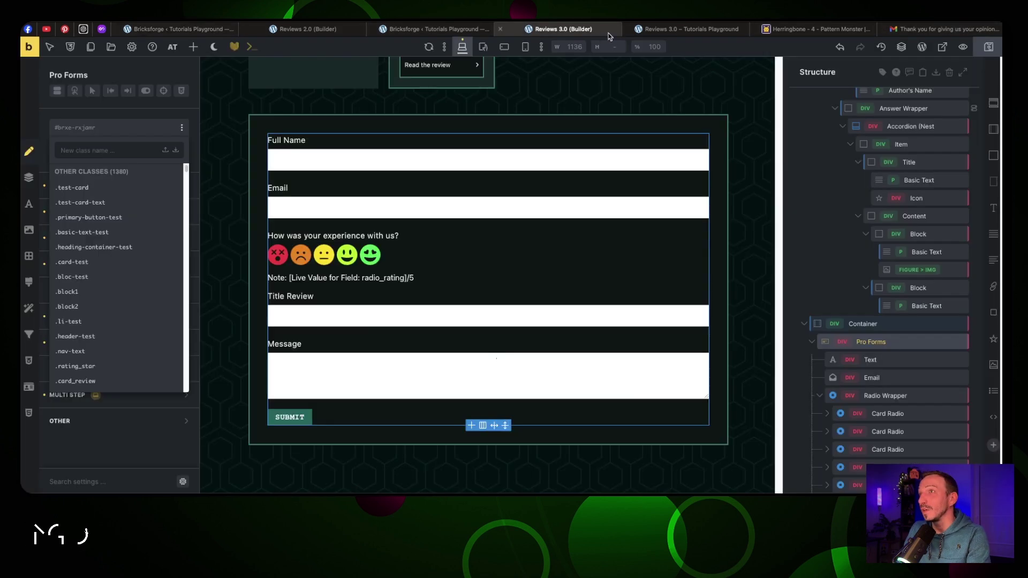
click(691, 29)
click(332, 196)
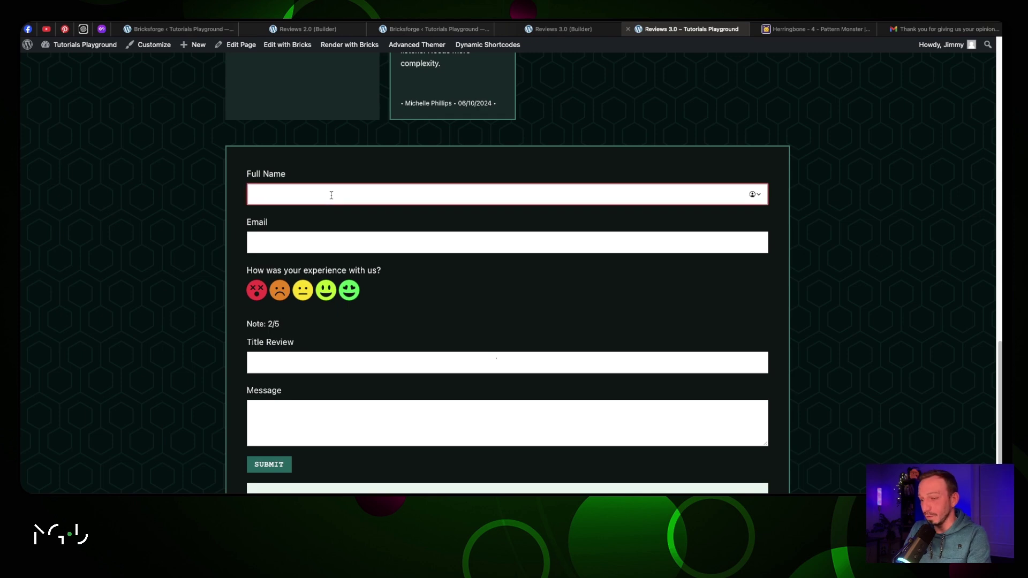
key(Down)
key(Return)
click(349, 290)
click(375, 362)
text(Looooooved it so much!)
click(309, 419)
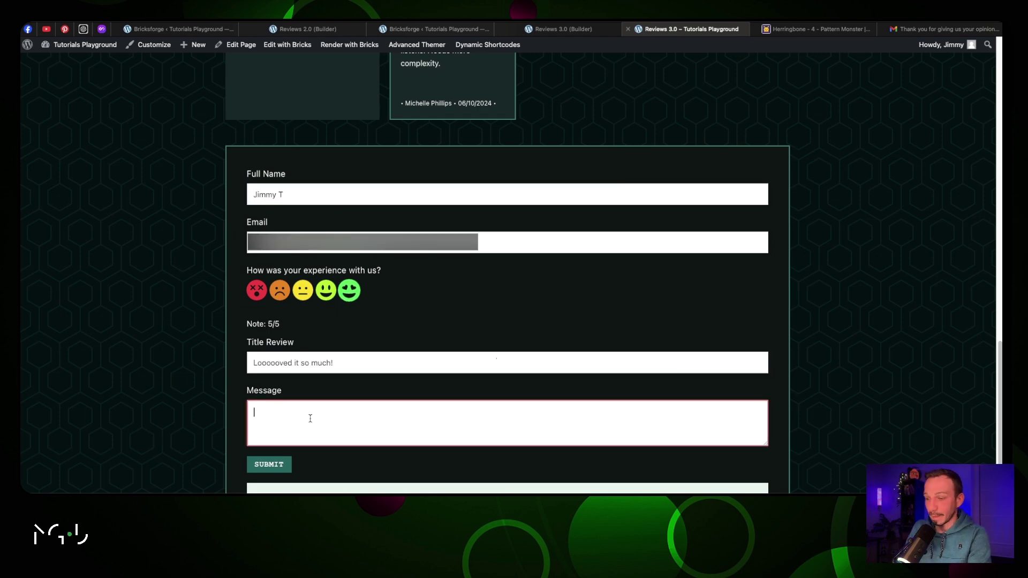
text(Great services, can't recommend it enough.)
click(269, 464)
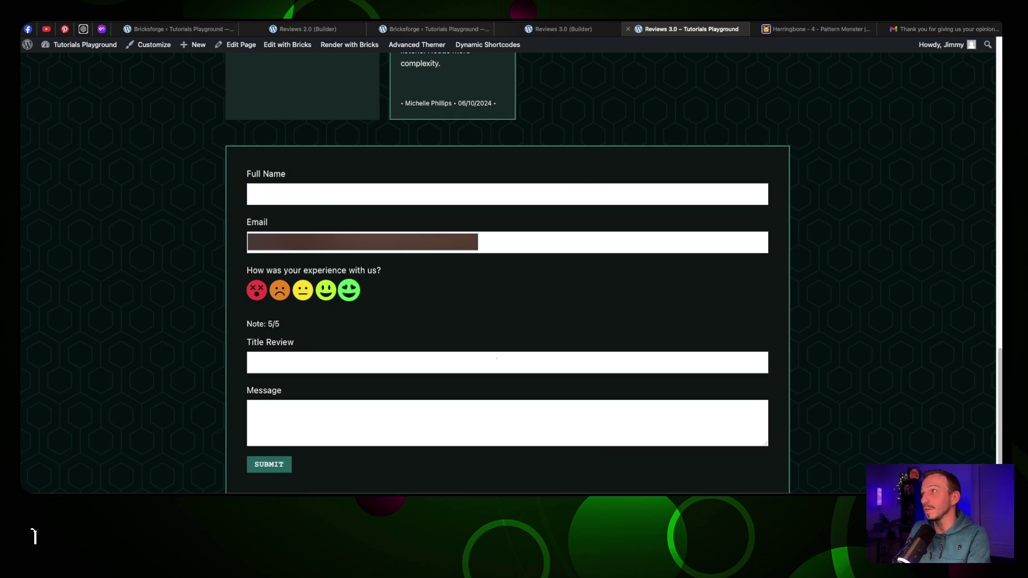
Open the new thank-you email in Gmail and confirm it shows only the 5/5 excellent-experience paragraph
click(934, 30)
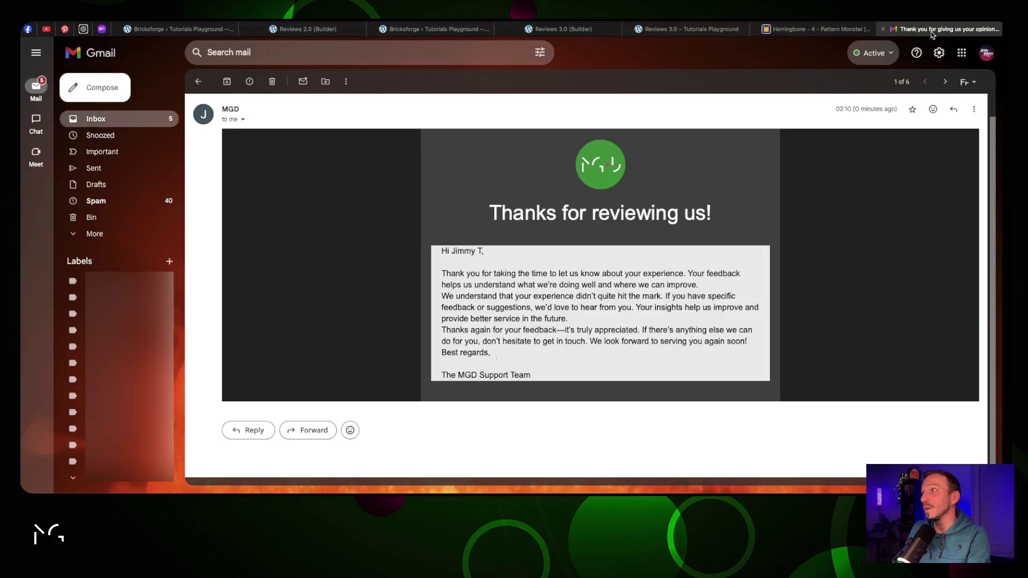
click(145, 116)
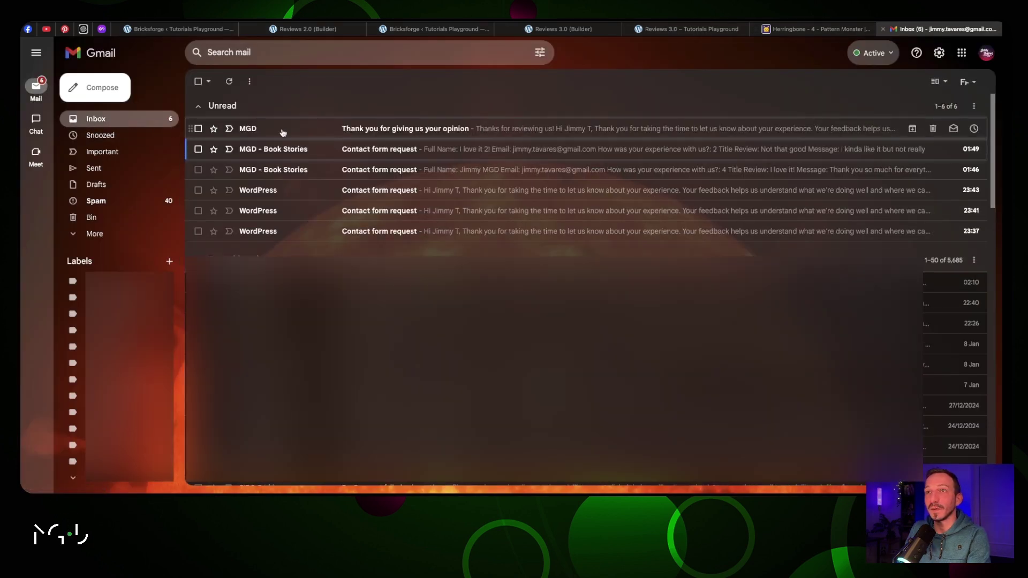
click(438, 131)
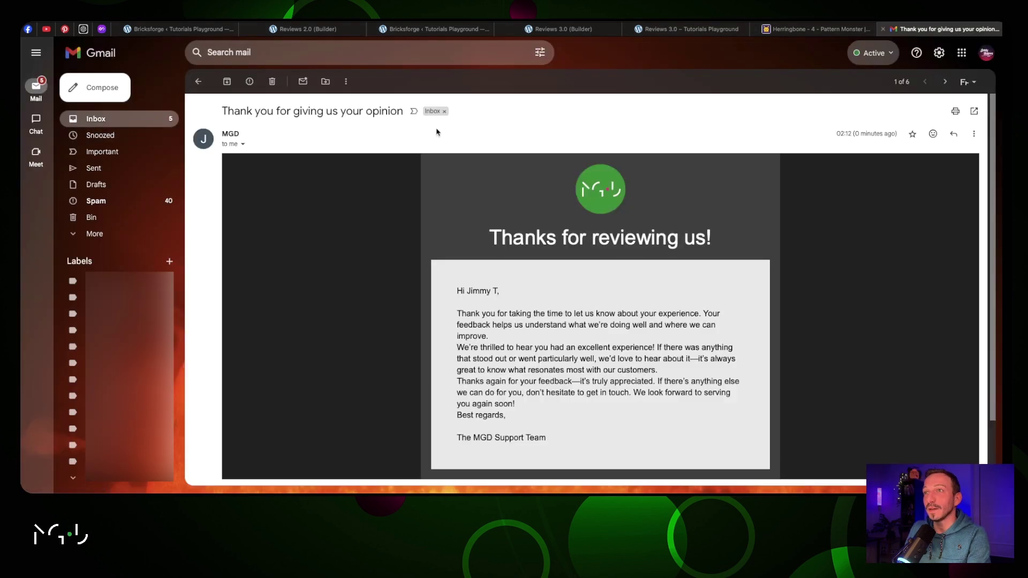
scroll(511, 177, down, 2)
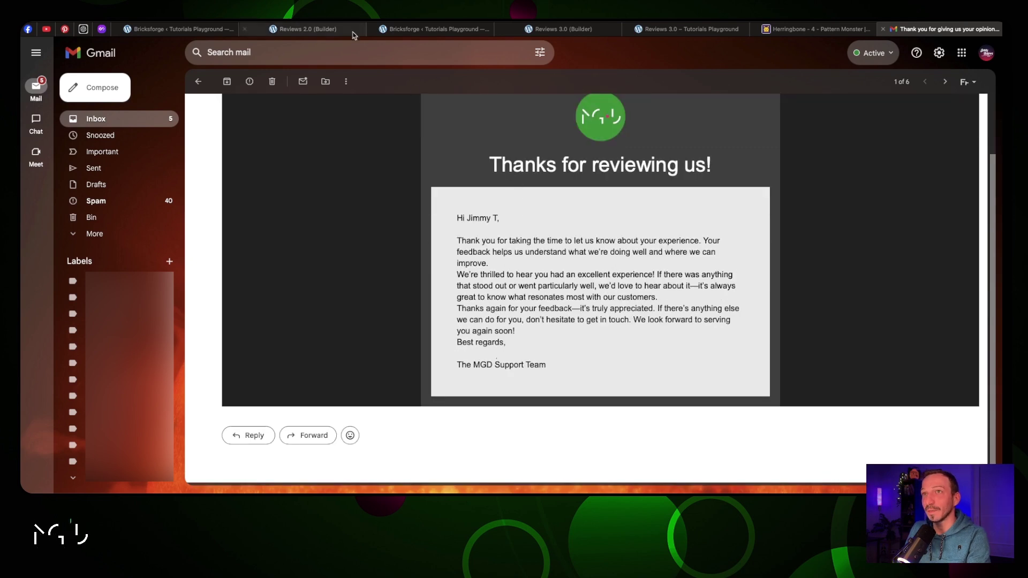
click(189, 31)
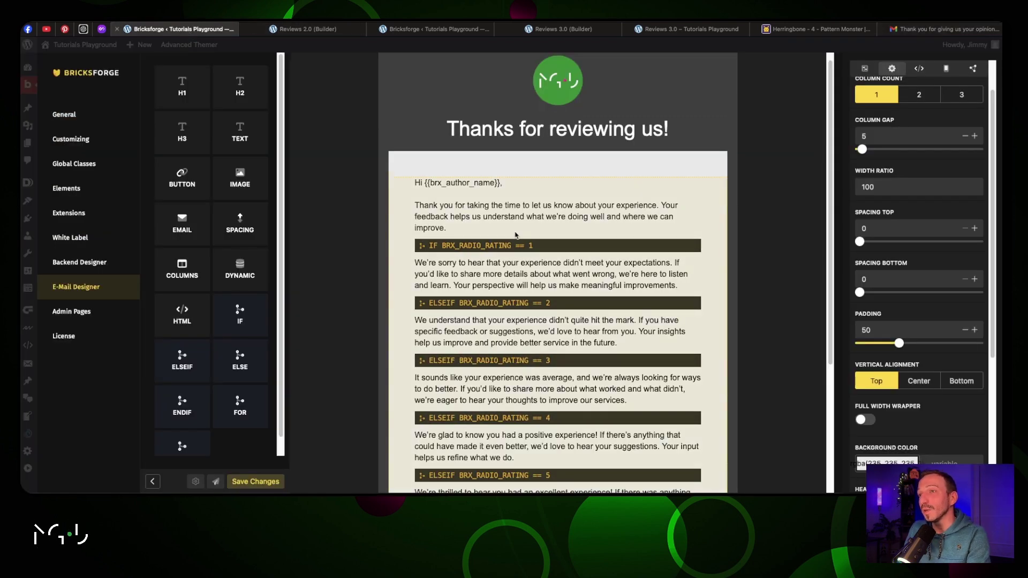
Give the intro, rating-1, rating-2 and closing text blocks about 15 bottom spacing, then save
click(465, 214)
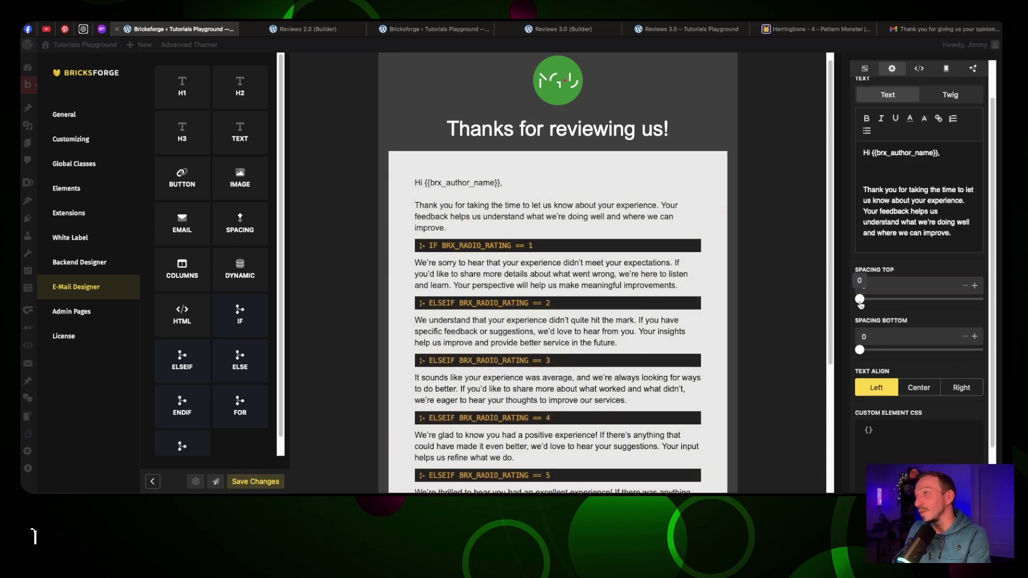
drag(859, 349, 872, 350)
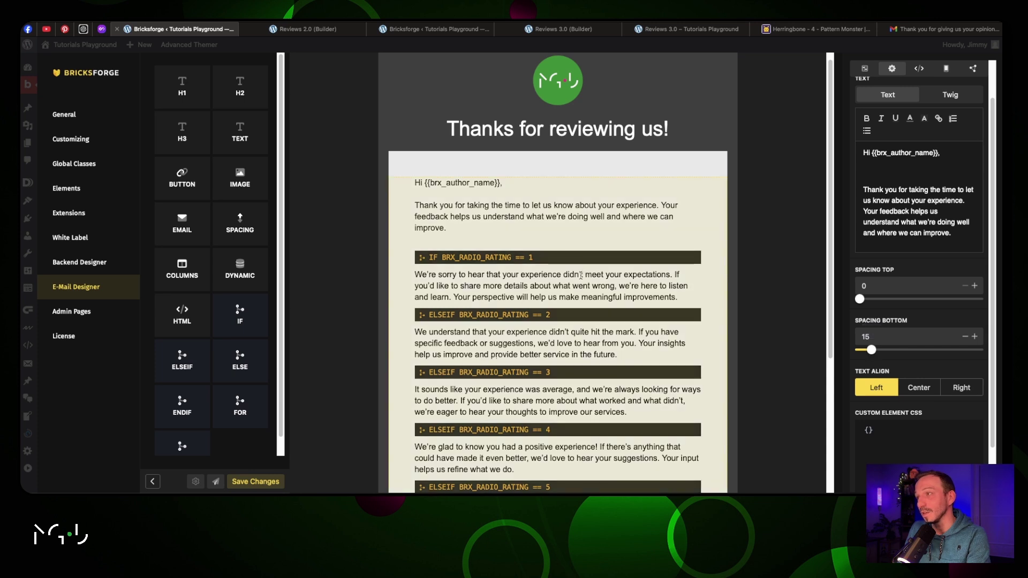
click(633, 278)
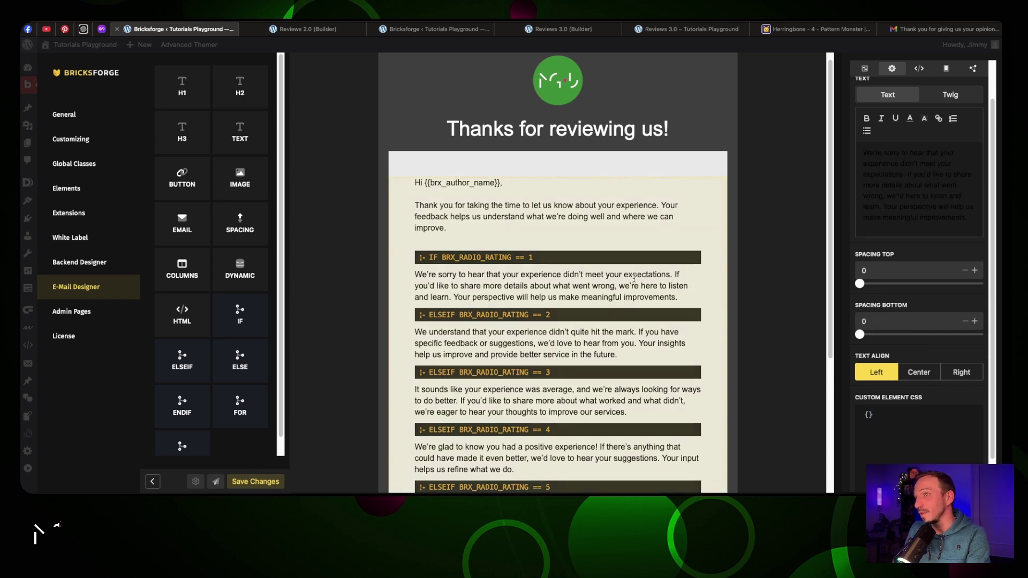
drag(859, 335, 873, 337)
click(621, 339)
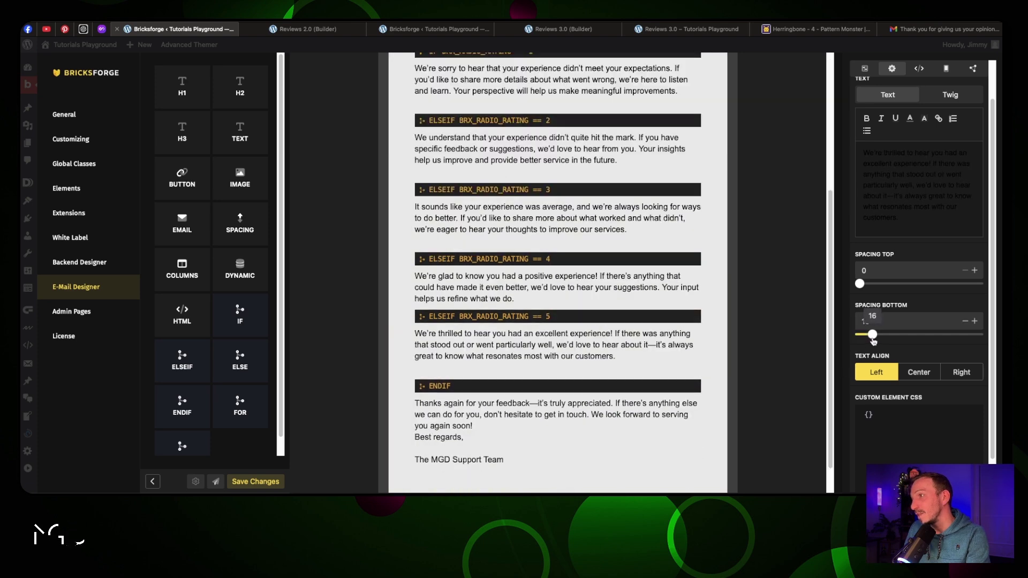
drag(872, 340, 873, 340)
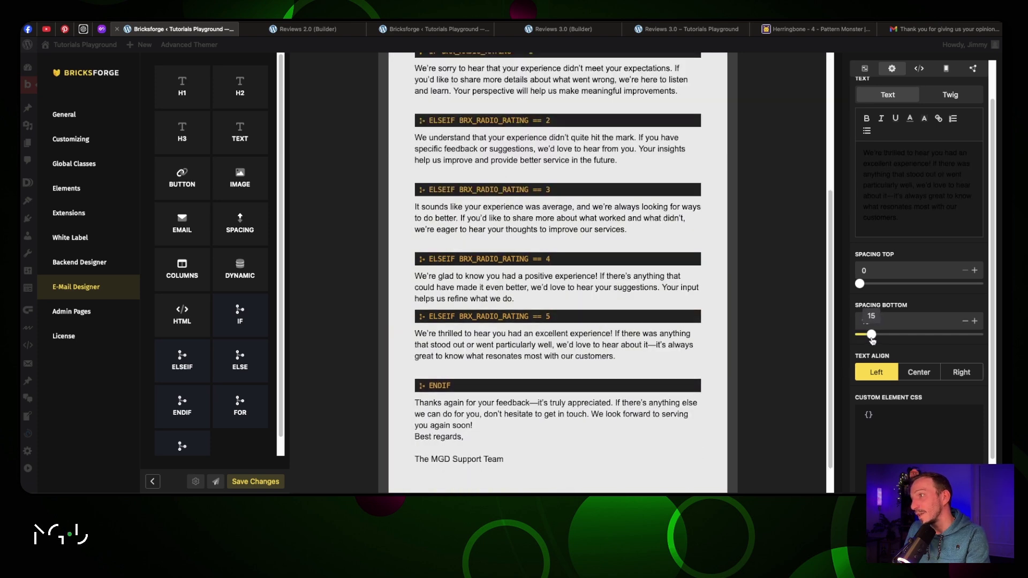
click(712, 412)
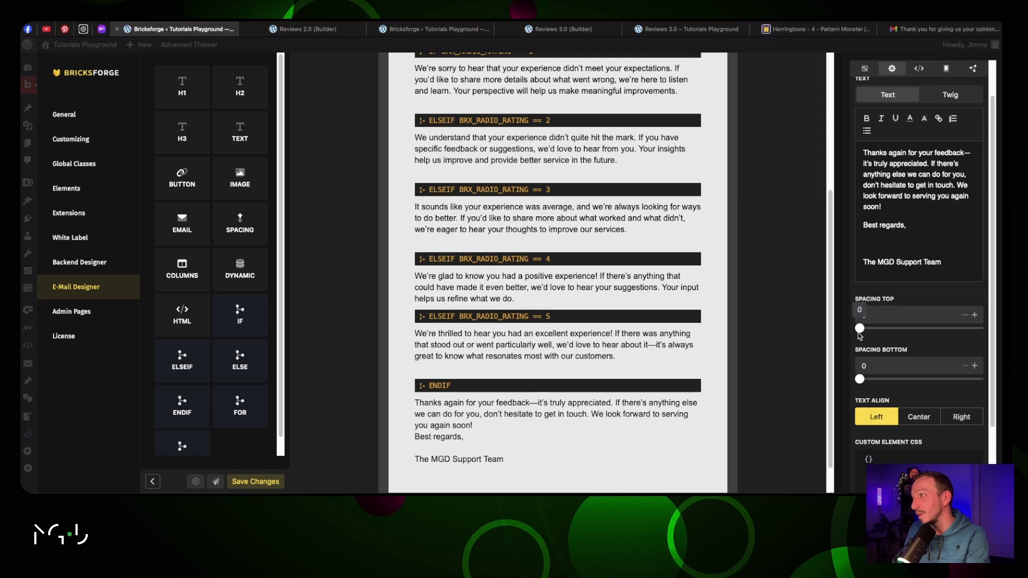
drag(859, 381, 871, 379)
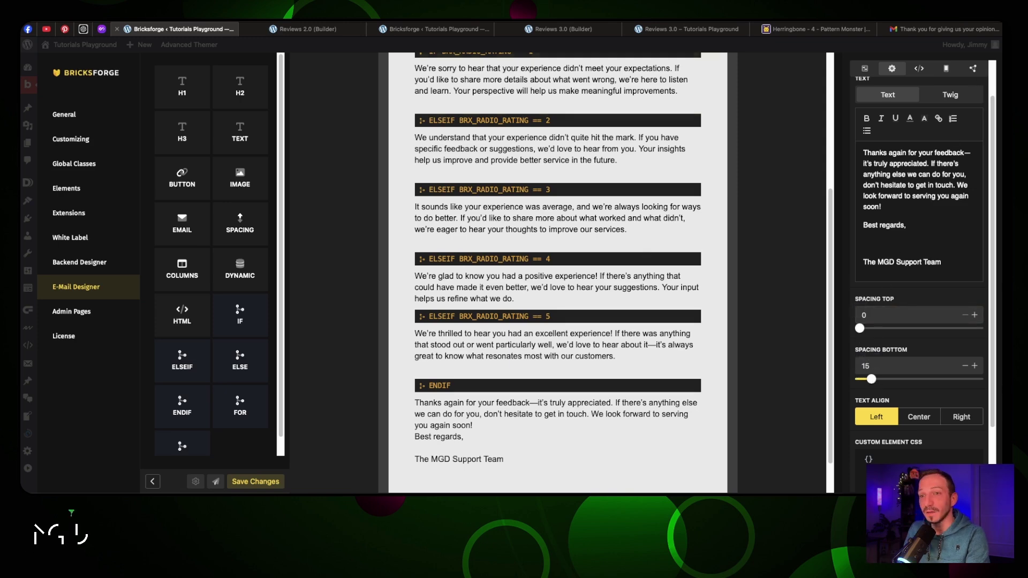
key(ctrl+s)
Submit a second 5/5 review titled 'Great and awesome' with the message 'Loved it!'
click(696, 29)
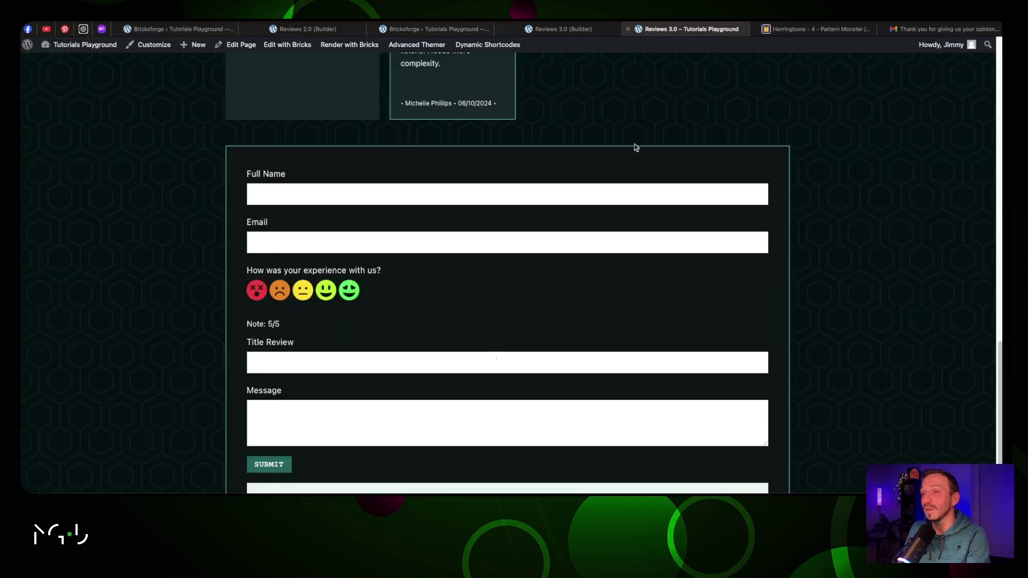
click(343, 190)
click(343, 217)
key(Tab)
key(Tab)
key(Tab)
text(Great and awesome)
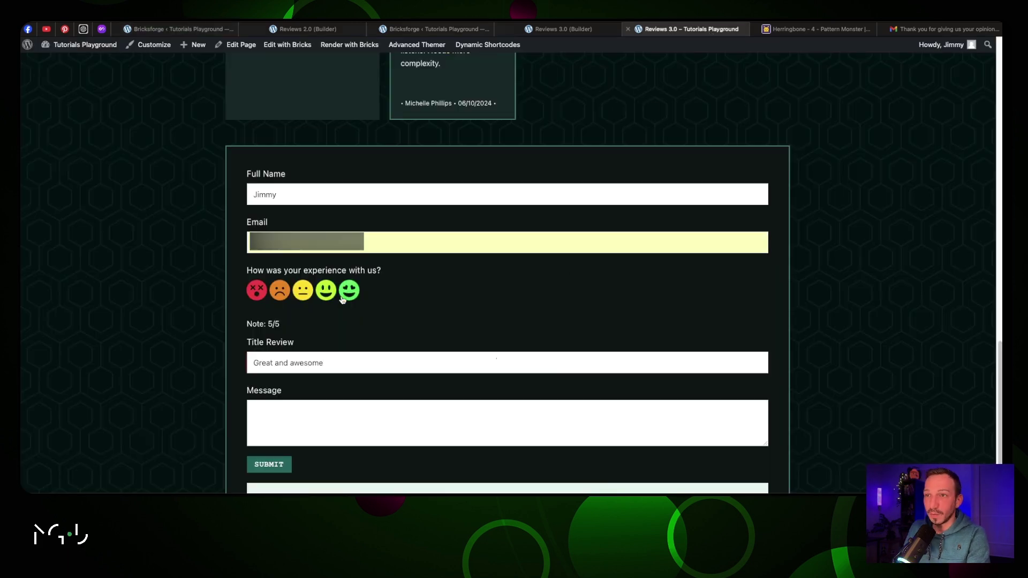
click(346, 408)
text(Loved it!)
click(269, 464)
click(945, 29)
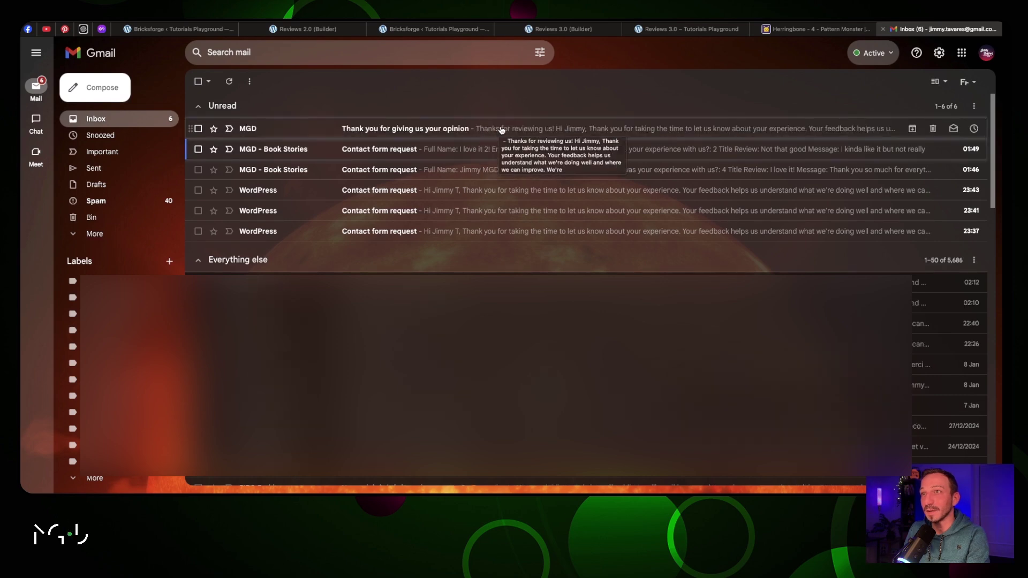
Open the newest thank-you email in Gmail and verify its paragraphs are now separated by spacing
click(501, 129)
scroll(547, 204, down, 2)
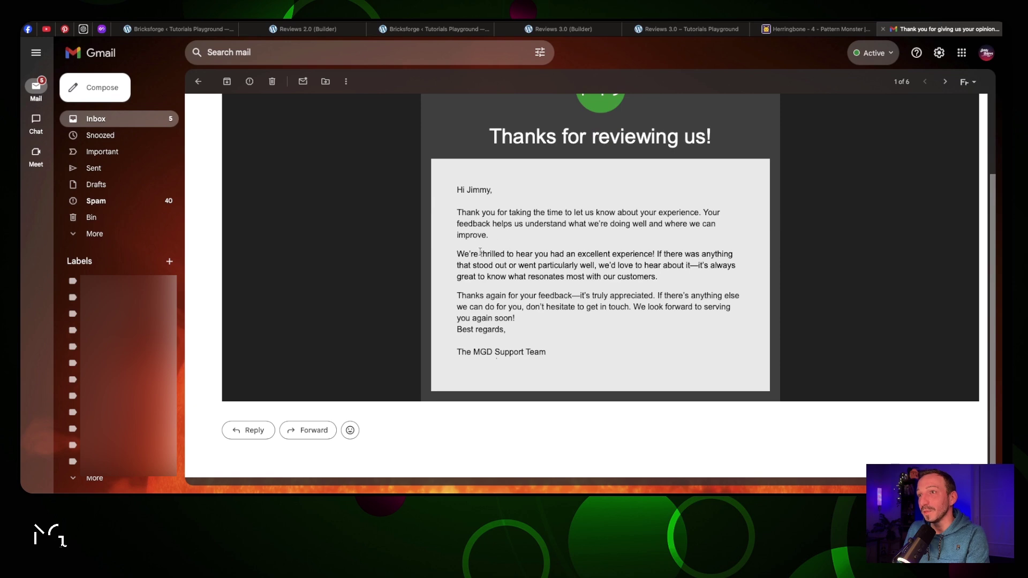
drag(470, 254, 649, 253)
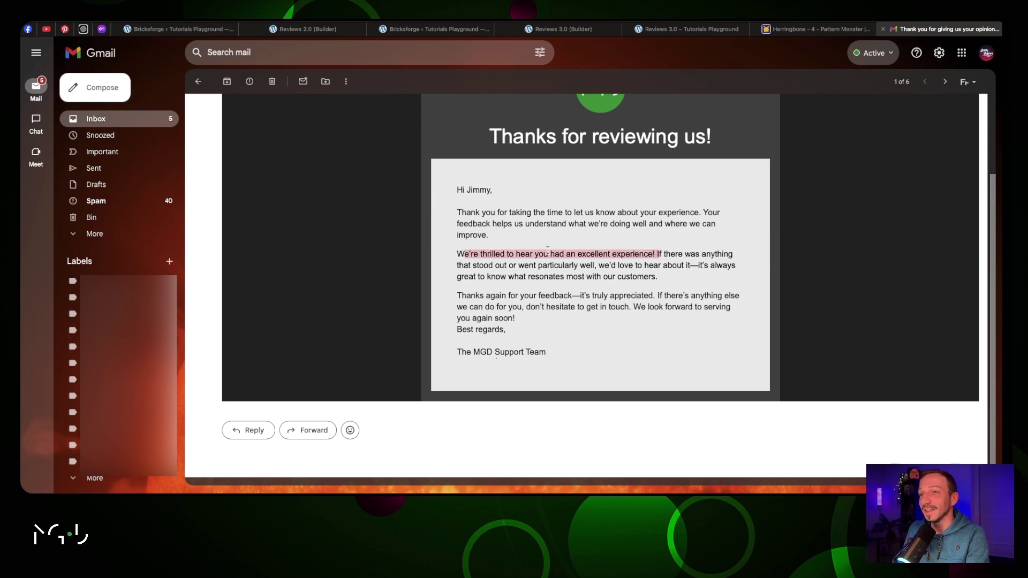
scroll(547, 250, up, 2)
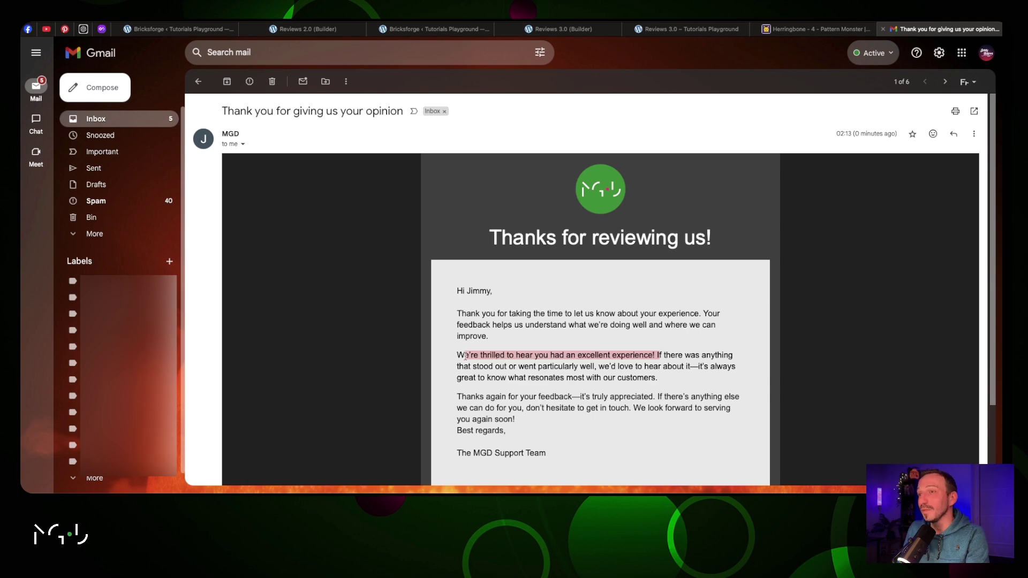